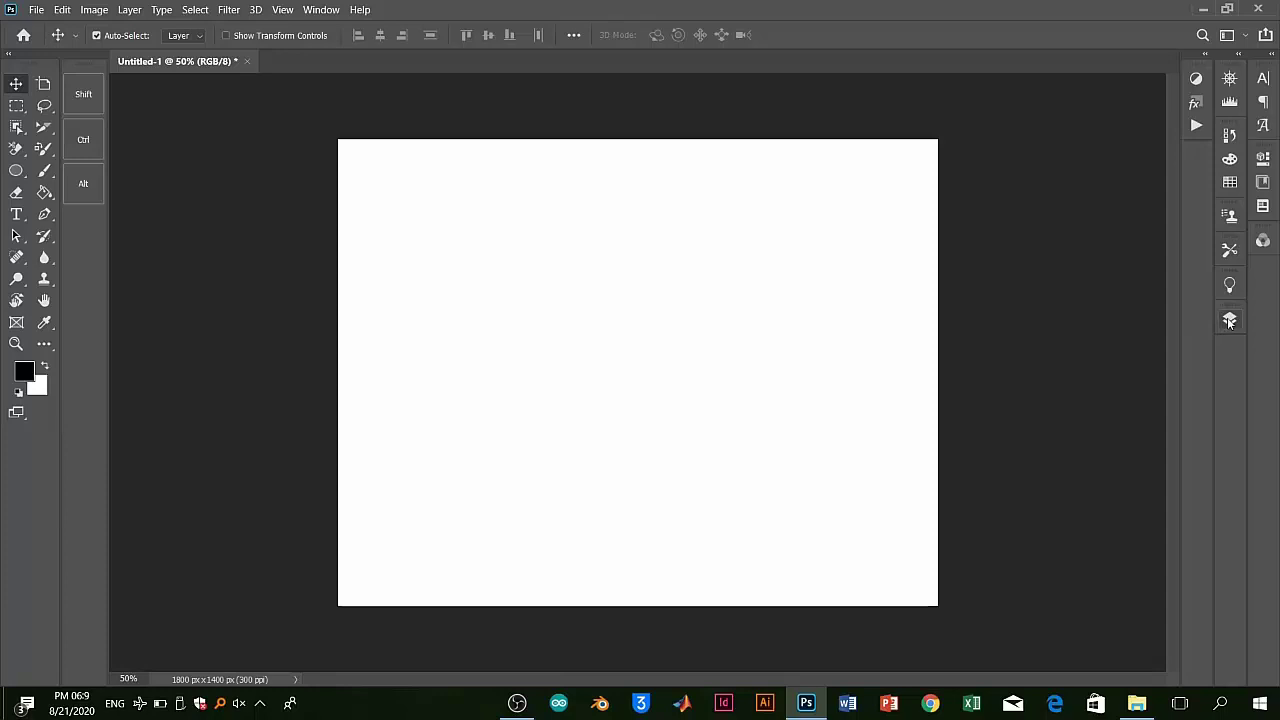
# Place Untitled-1.psd3.png from Saved Pictures into the blank document as its own layer
pyautogui.click(1230, 320)
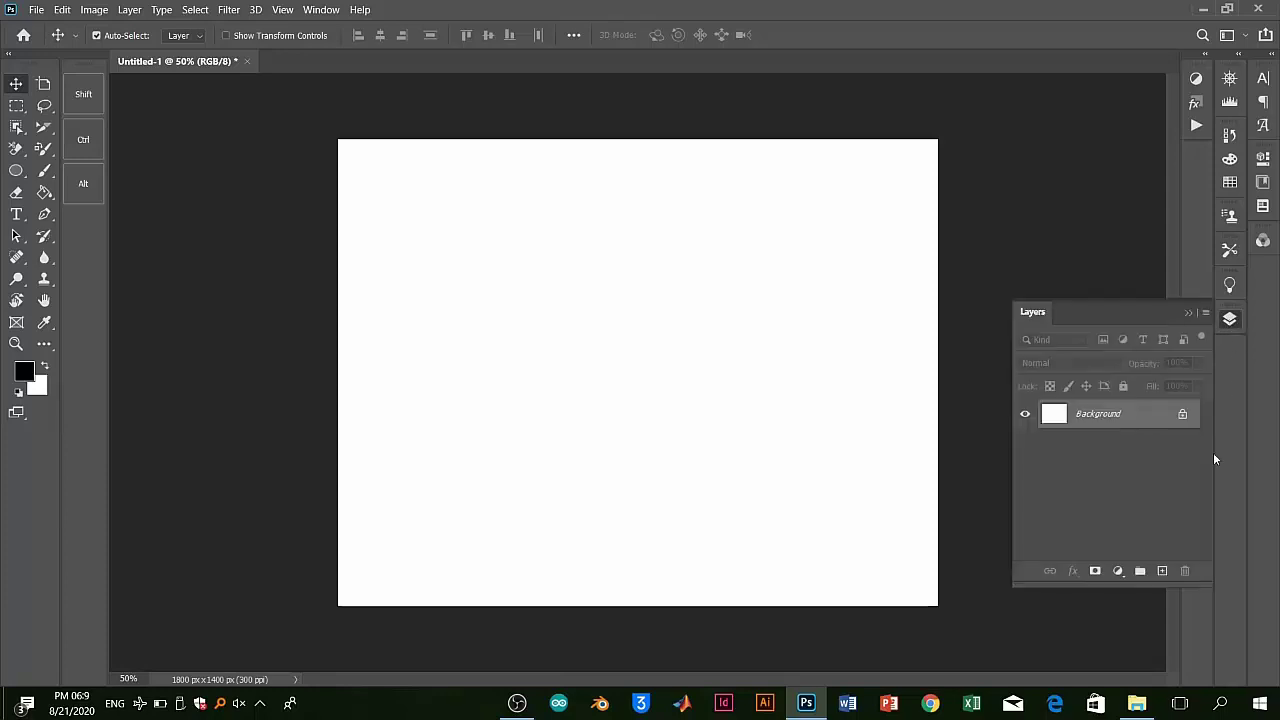
pyautogui.click(1137, 703)
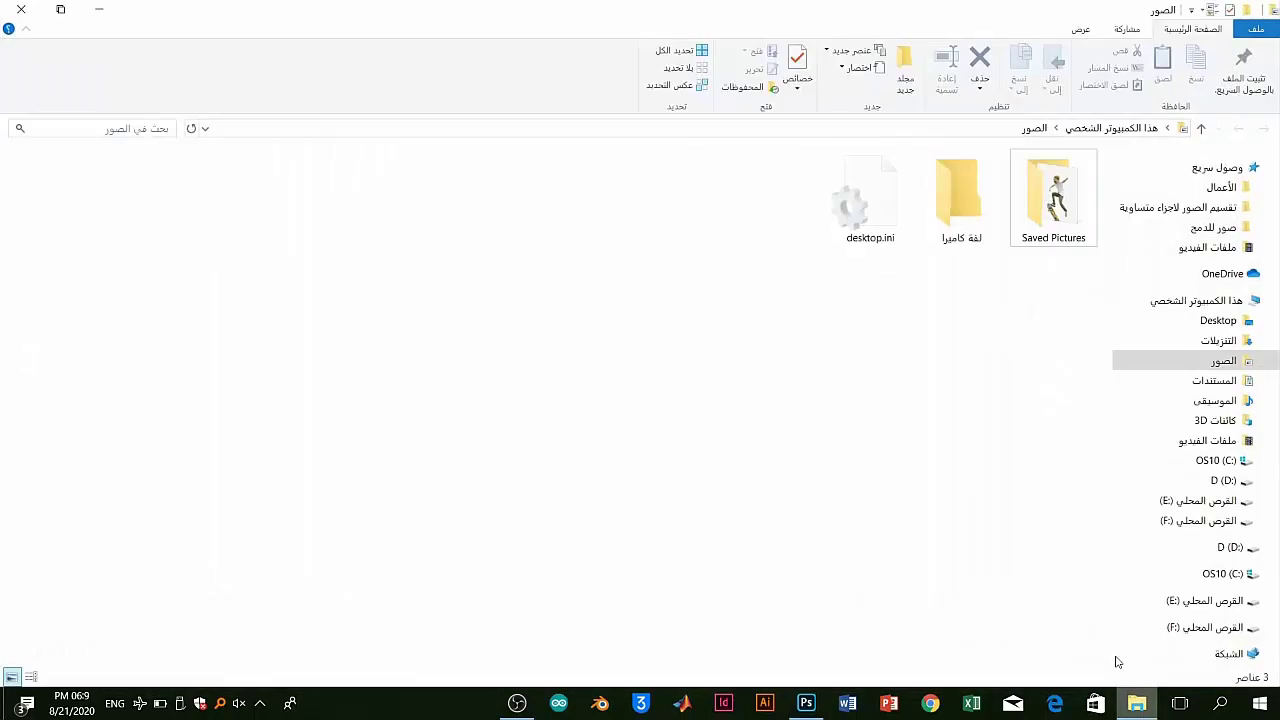
pyautogui.click(1055, 197)
pyautogui.doubleClick(1055, 197)
pyautogui.moveTo(1053, 192); pyautogui.dragTo(801, 596)
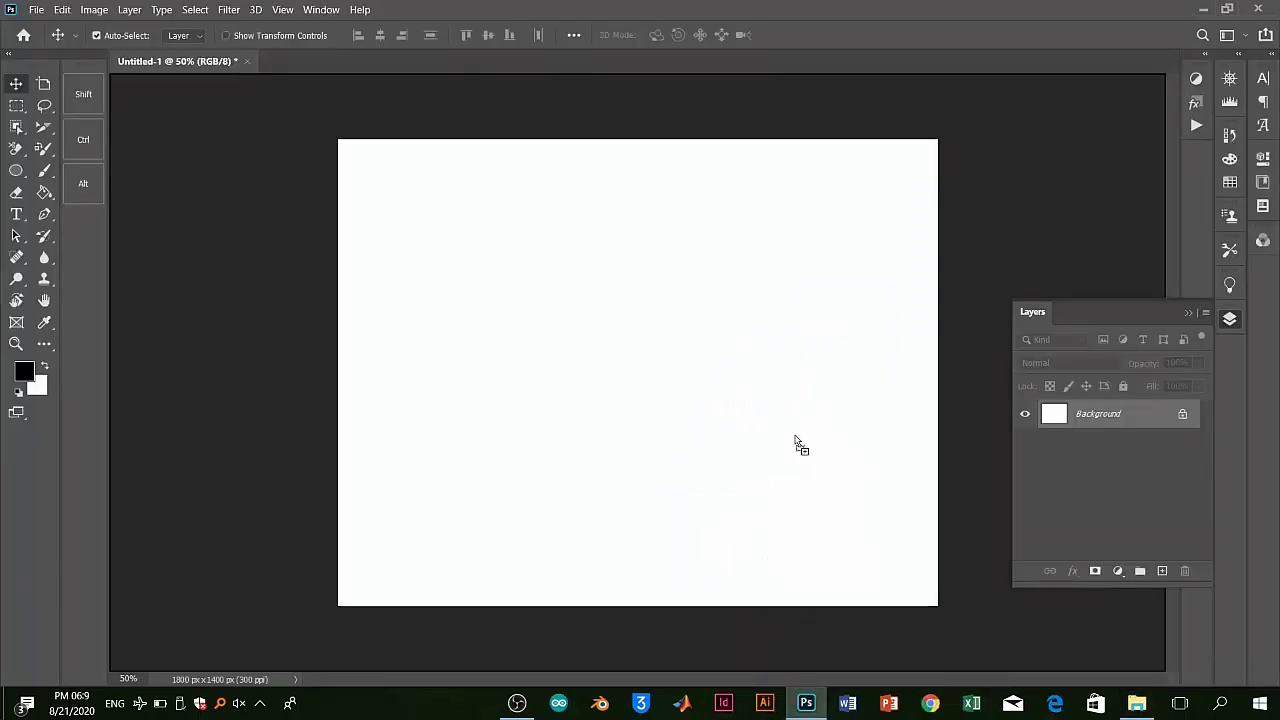
pyautogui.moveTo(801, 596); pyautogui.dragTo(796, 439)
pyautogui.press('Return')
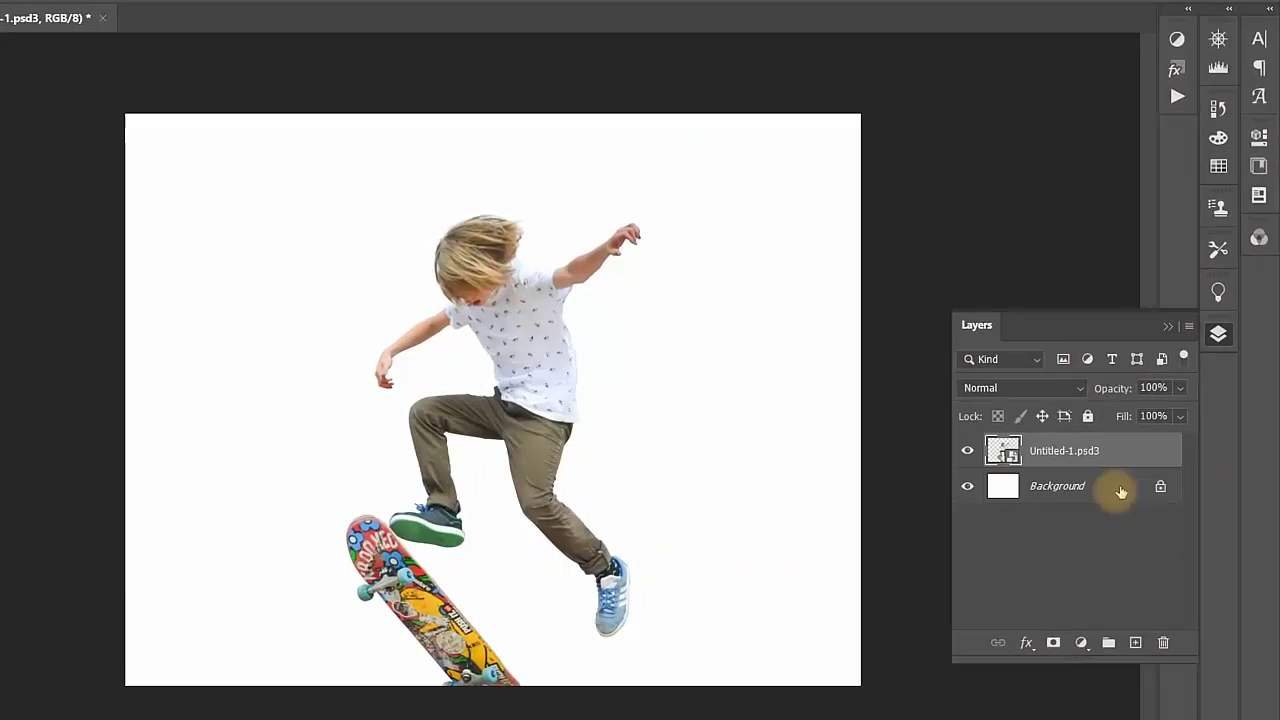
# Unlock the Background as Layer 0 and duplicate it into Layer 0 copy
pyautogui.doubleClick(1121, 491)
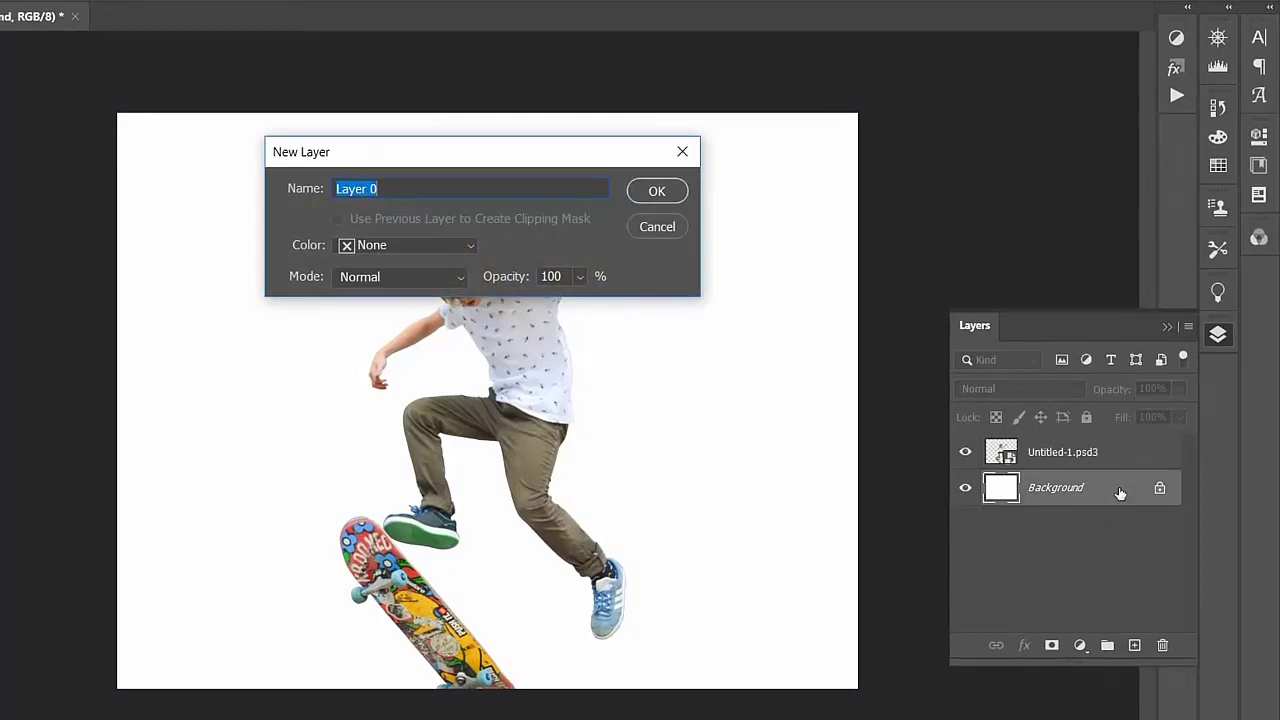
pyautogui.press('Return')
pyautogui.moveTo(1120, 492); pyautogui.dragTo(1134, 645)
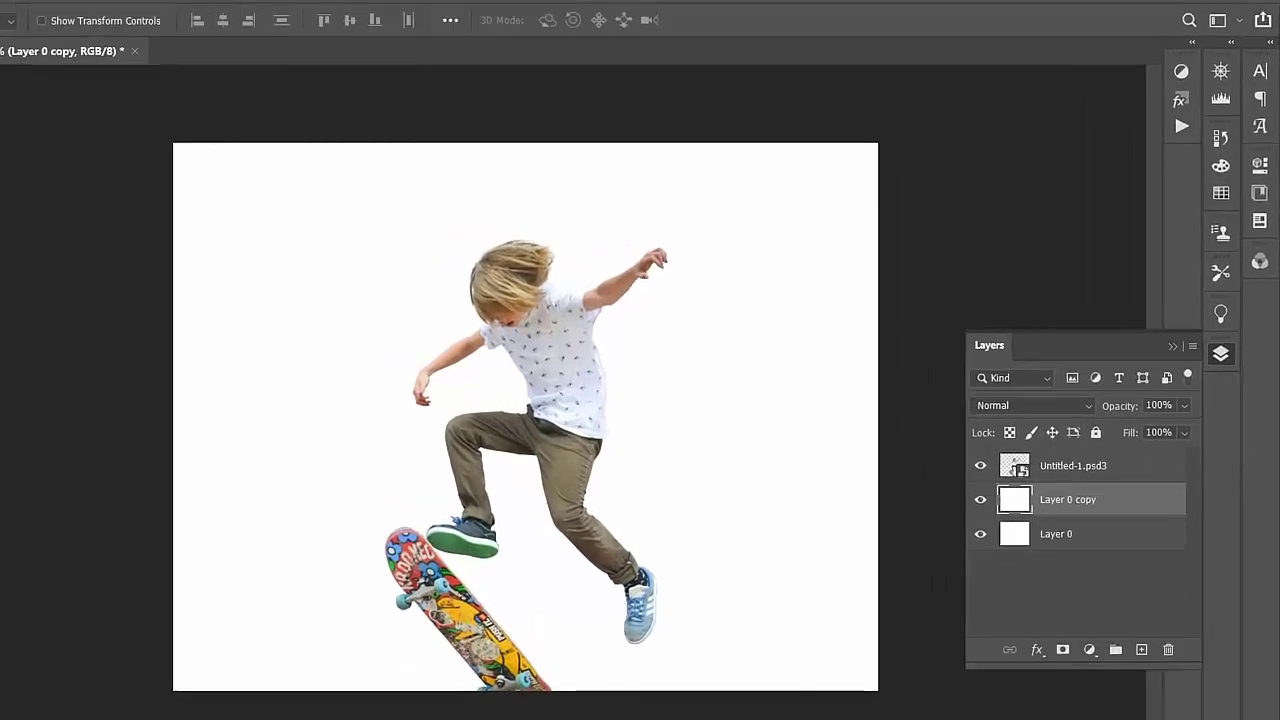
# Set the foreground colour to dark blue, hex 264a85
pyautogui.click(24, 371)
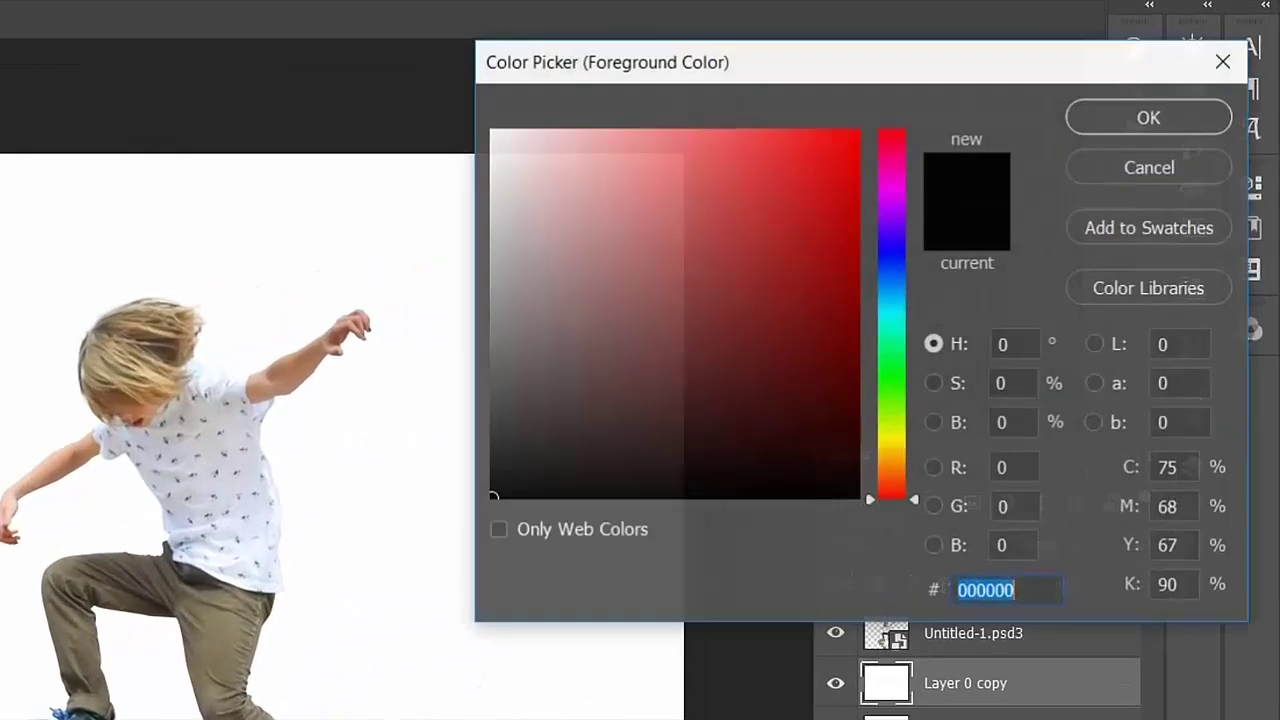
pyautogui.click(1030, 603)
pyautogui.moveTo(1030, 603); pyautogui.dragTo(933, 612)
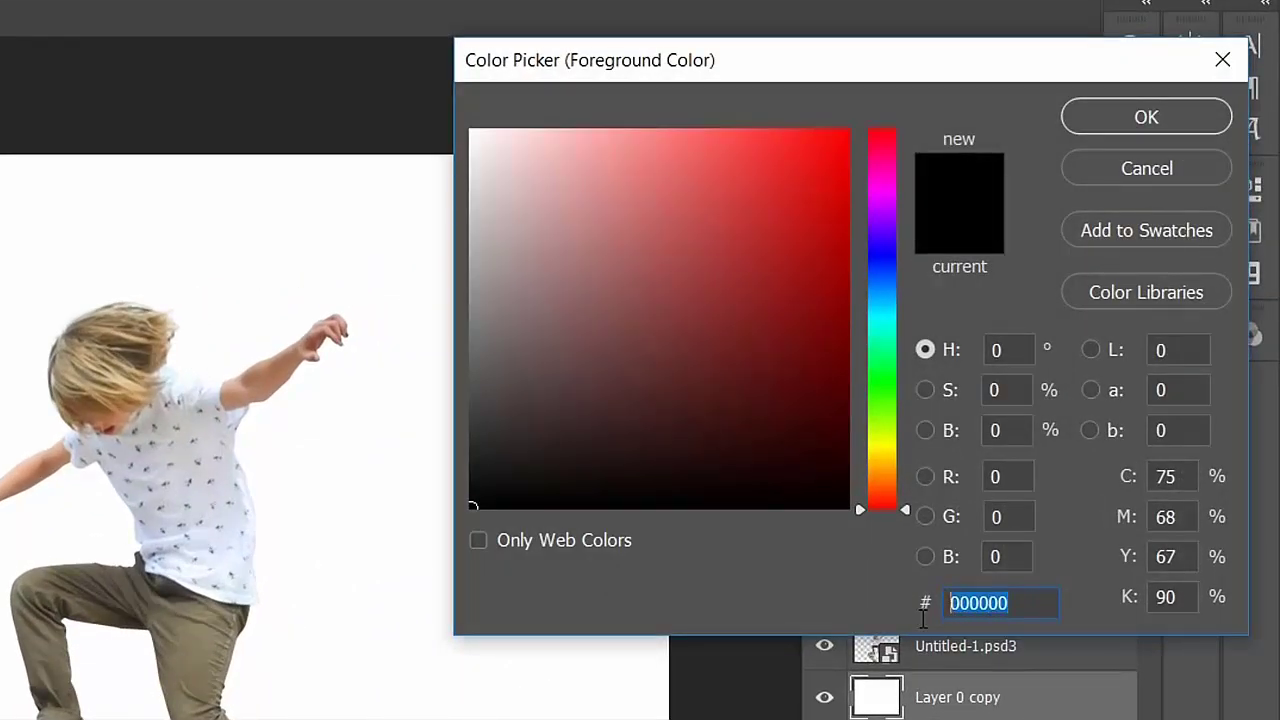
pyautogui.write('264a85')
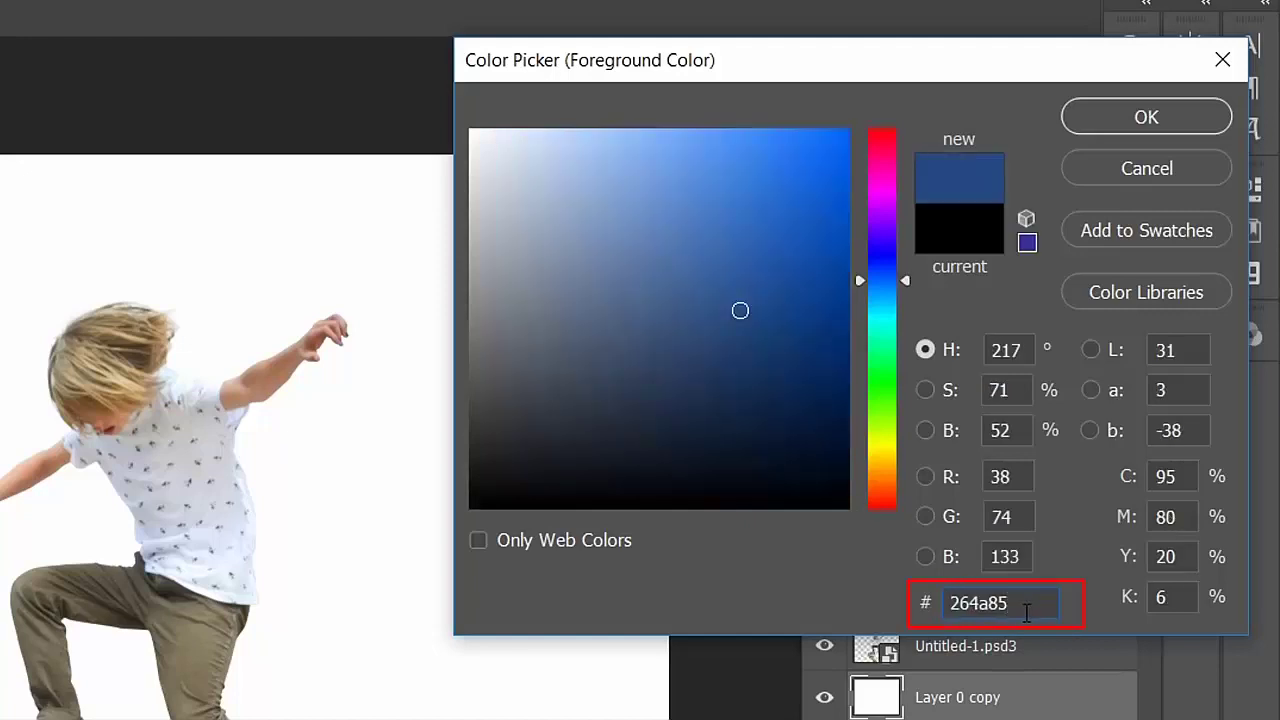
pyautogui.moveTo(1042, 605); pyautogui.dragTo(926, 611)
pyautogui.moveTo(1041, 596); pyautogui.dragTo(912, 620)
pyautogui.click(1022, 608)
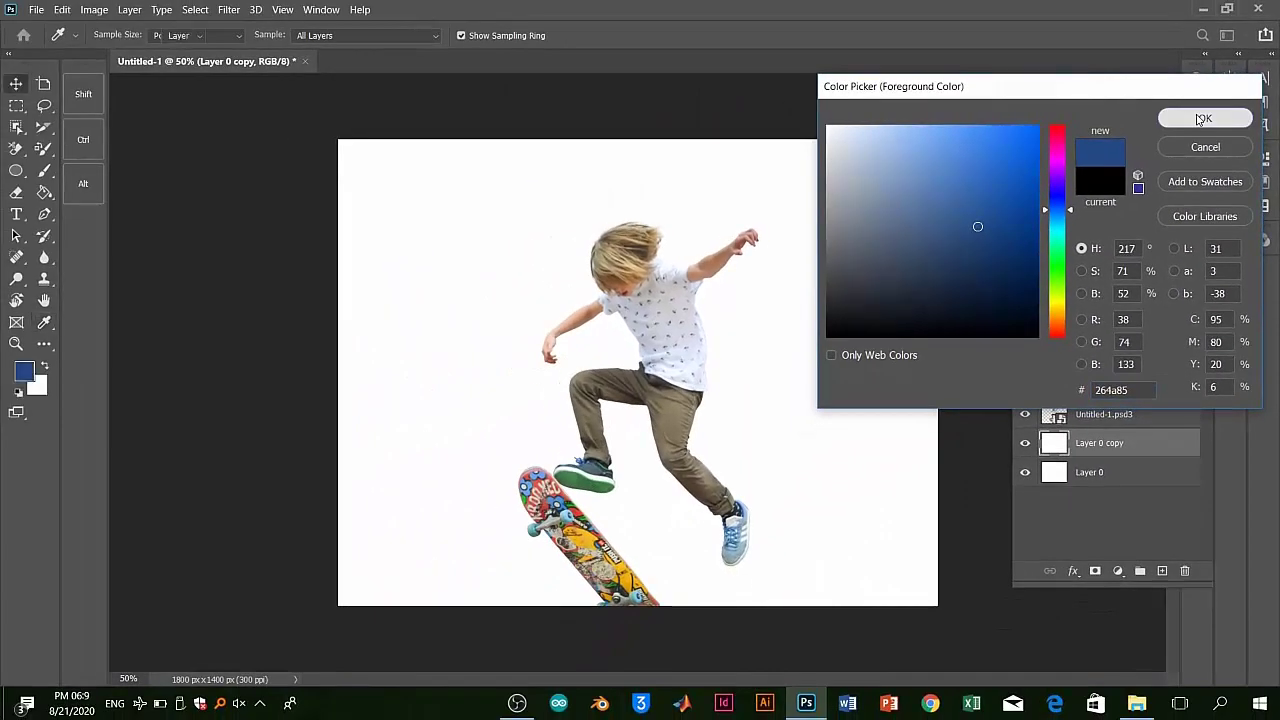
pyautogui.click(1203, 119)
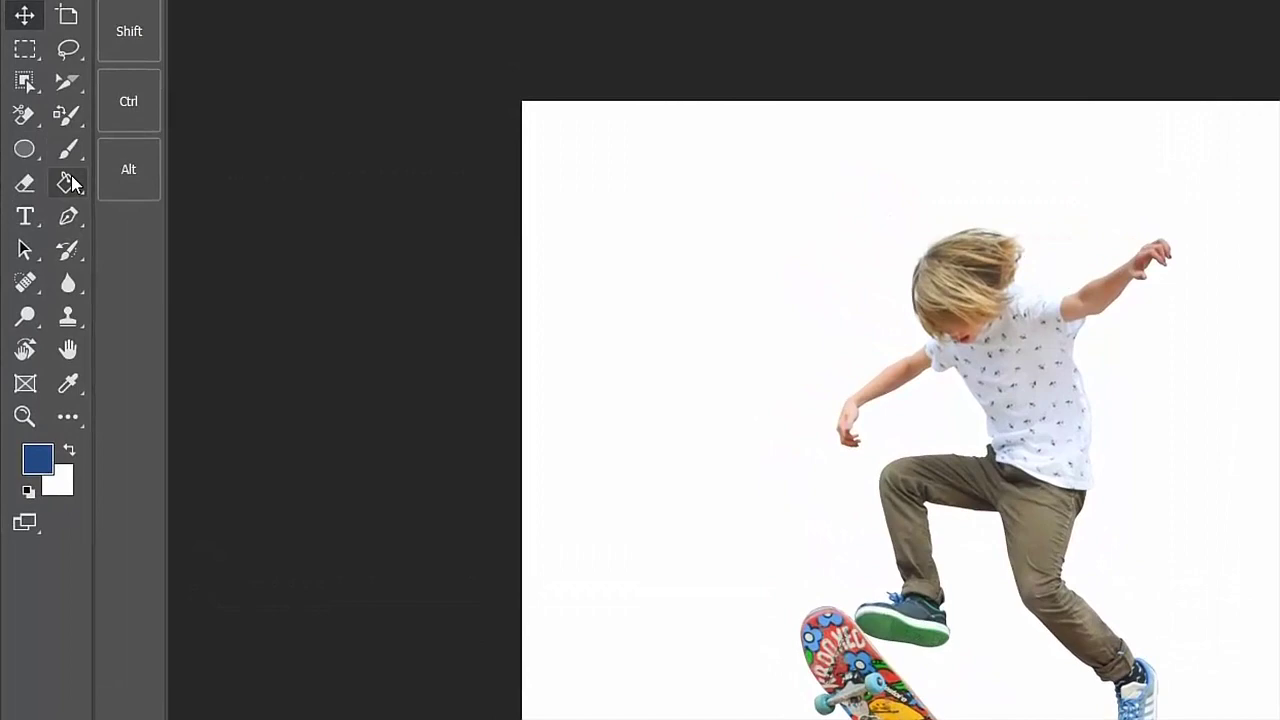
# Fill Layer 0 copy with the blue using the Paint Bucket, then add empty Layer 1
pyautogui.rightClick(45, 192)
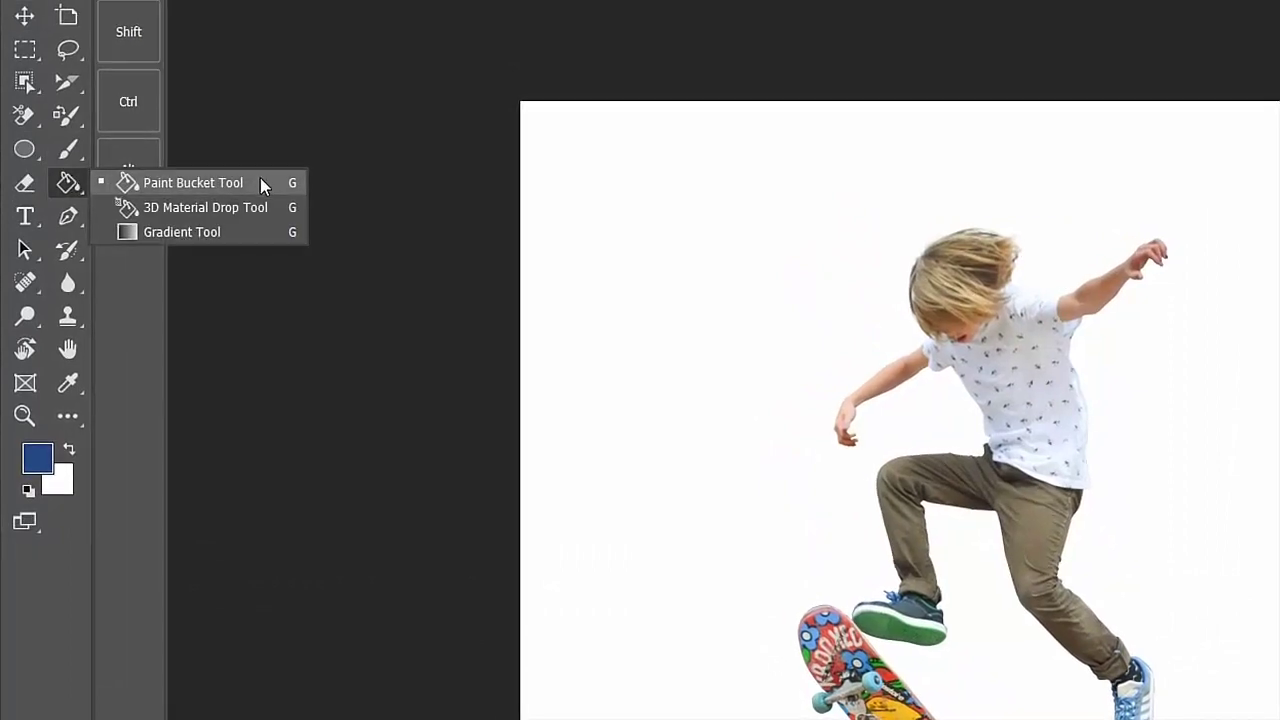
pyautogui.click(260, 183)
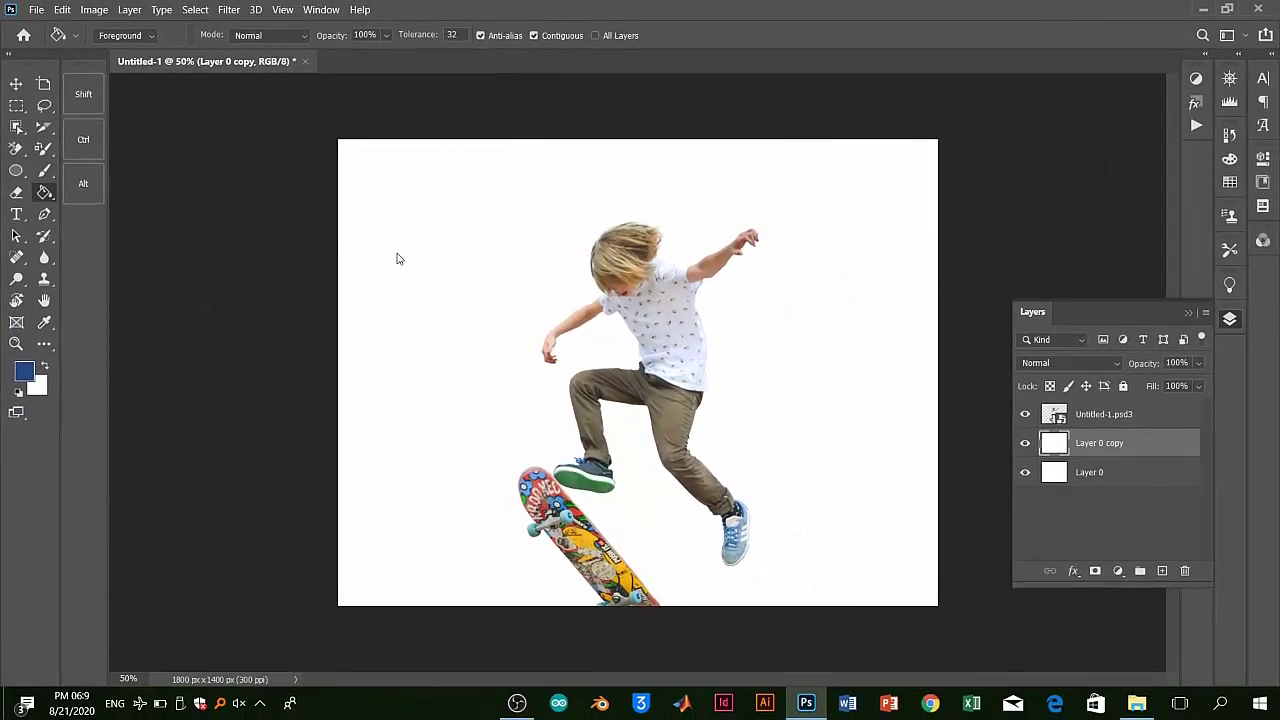
pyautogui.click(397, 259)
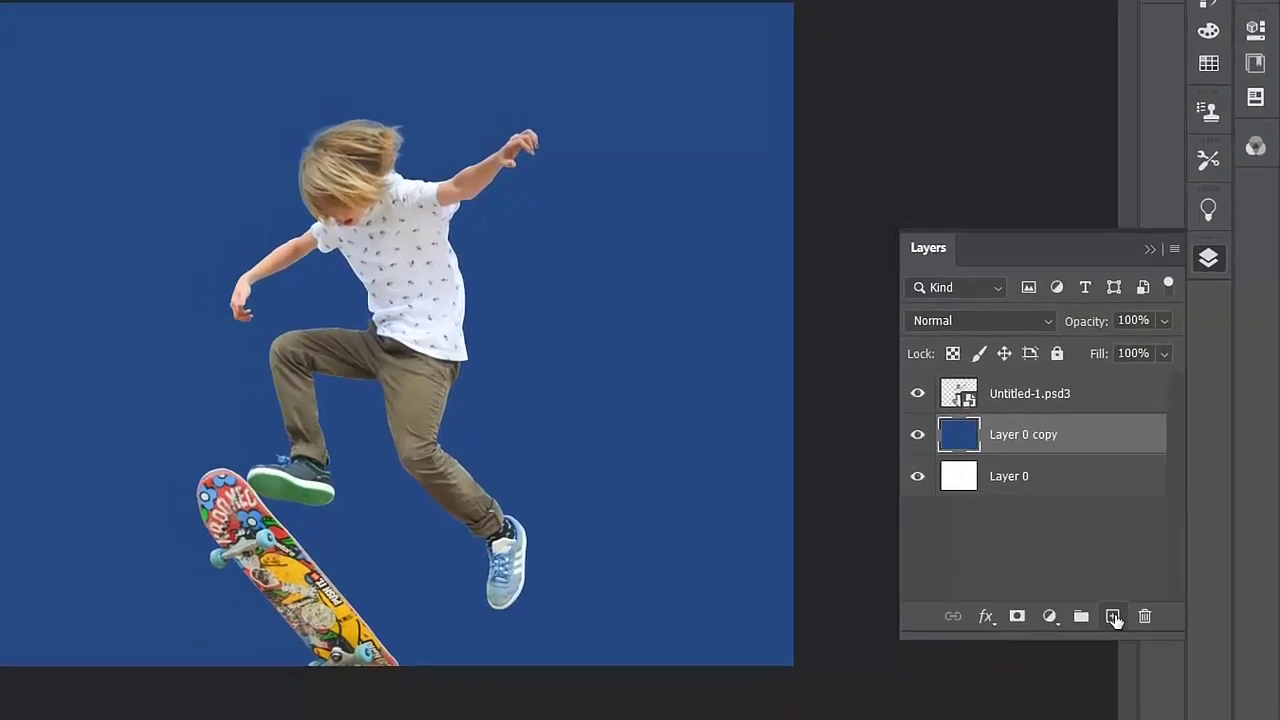
pyautogui.click(1113, 616)
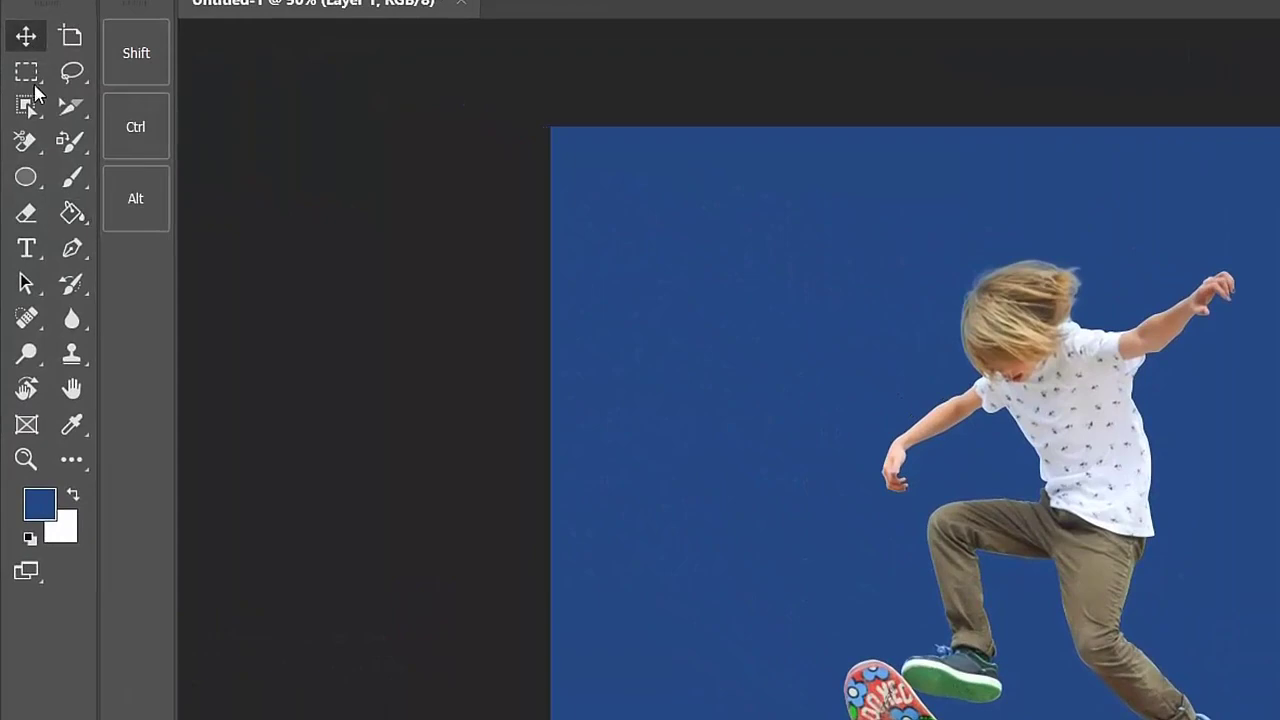
# Reset default colours and add a reversed Radial gradient fill layer at 200% scale
pyautogui.click(30, 539)
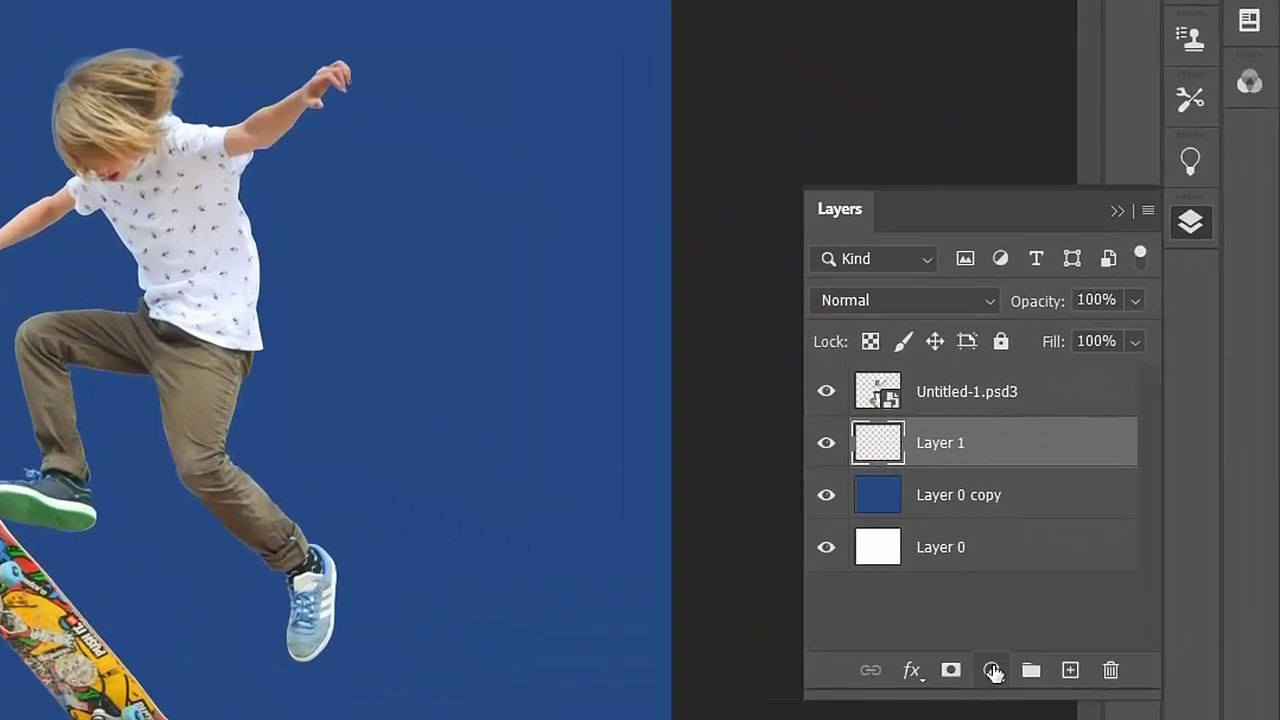
pyautogui.click(1119, 570)
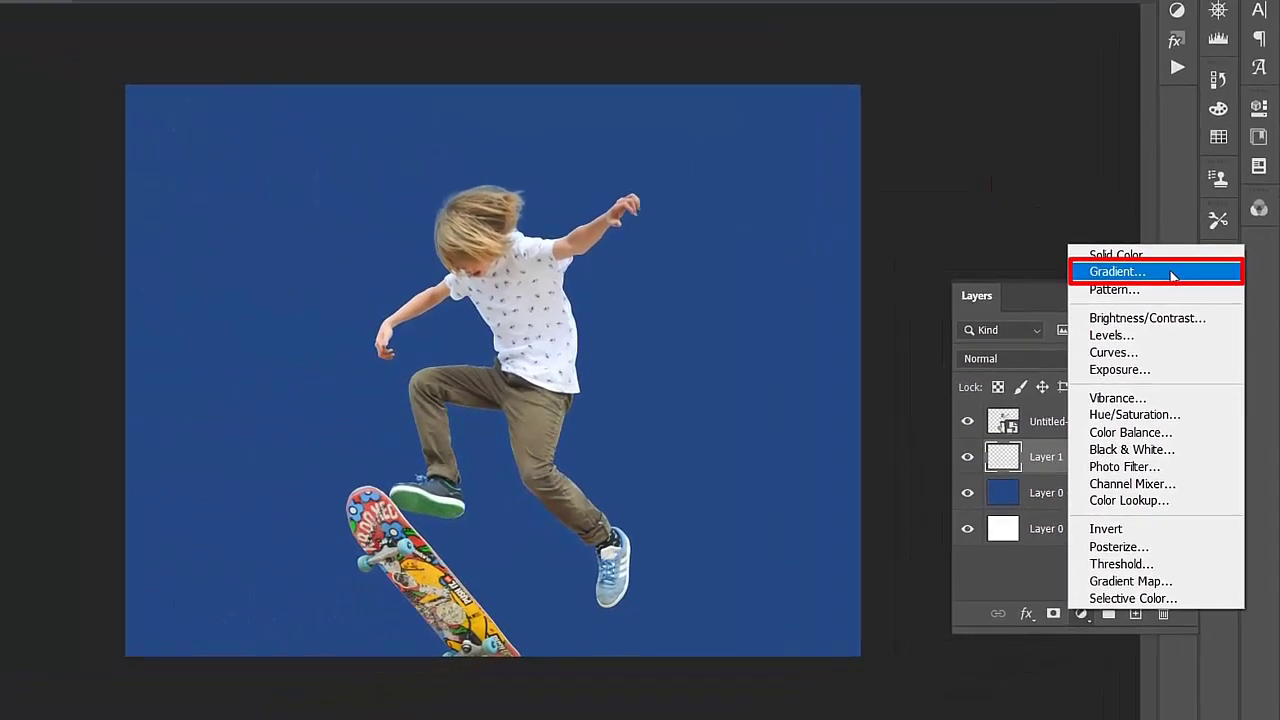
pyautogui.click(1172, 273)
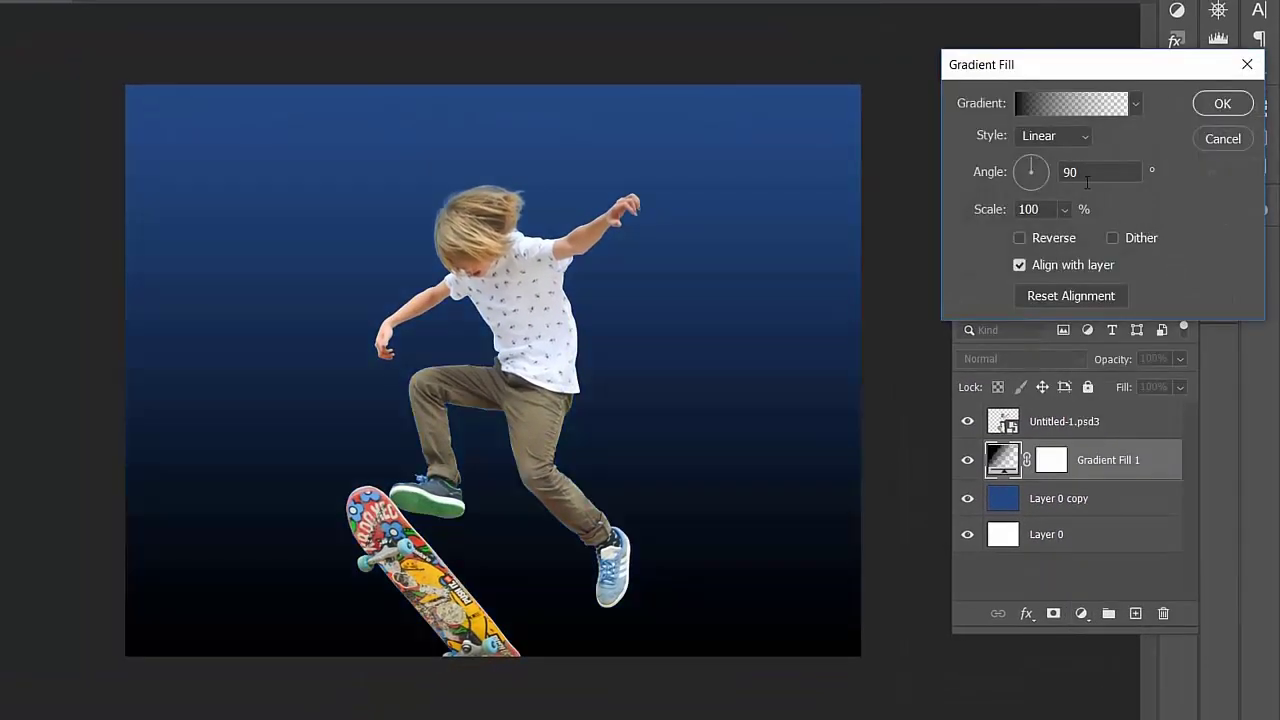
pyautogui.click(1074, 137)
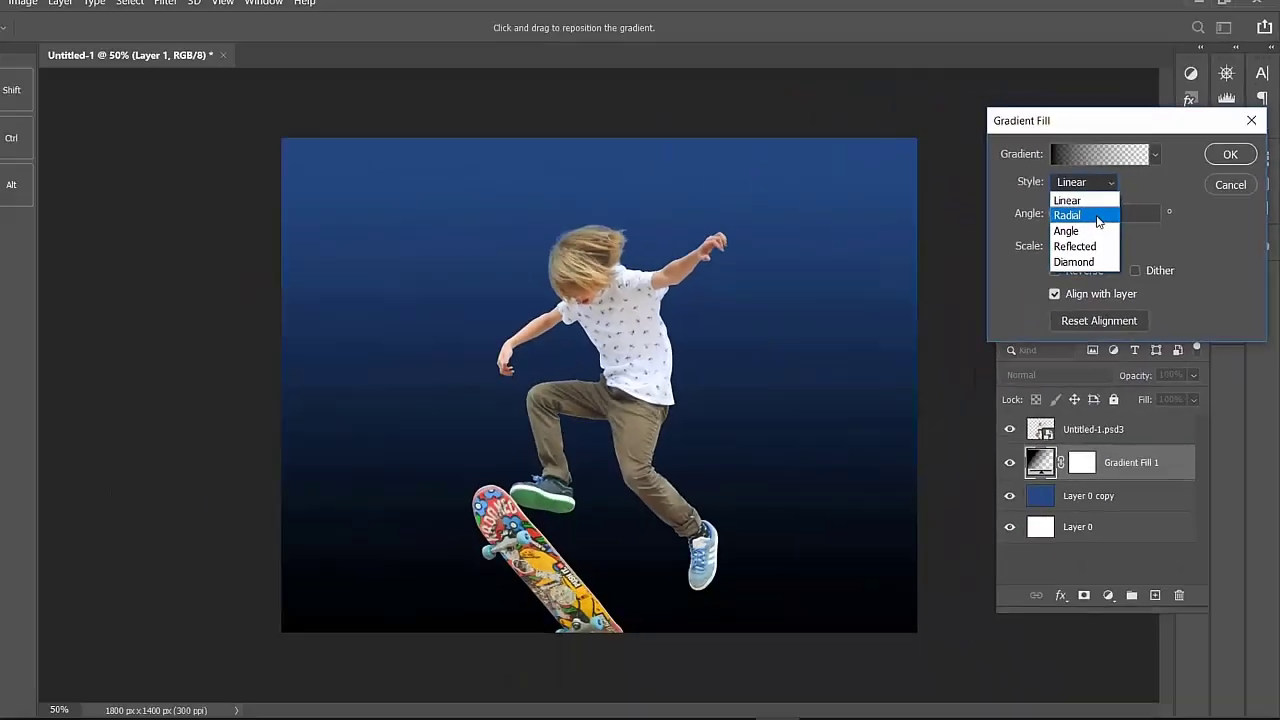
pyautogui.click(1068, 215)
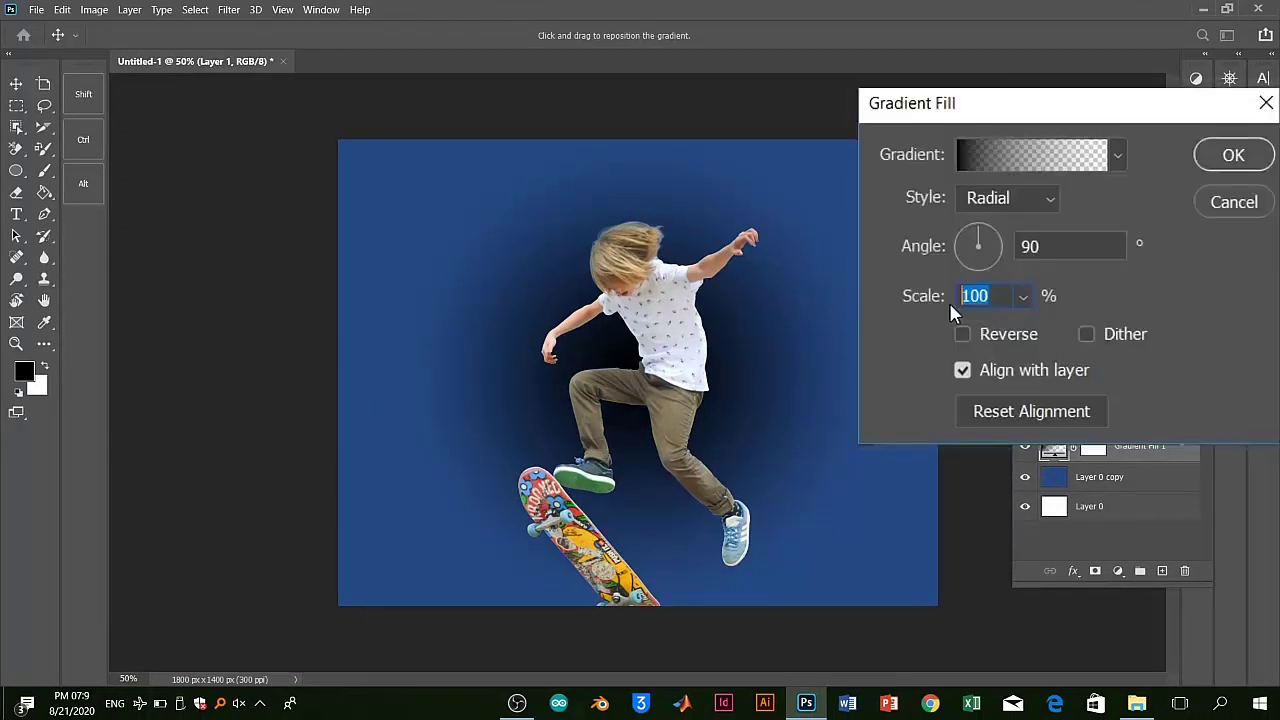
pyautogui.write('2')
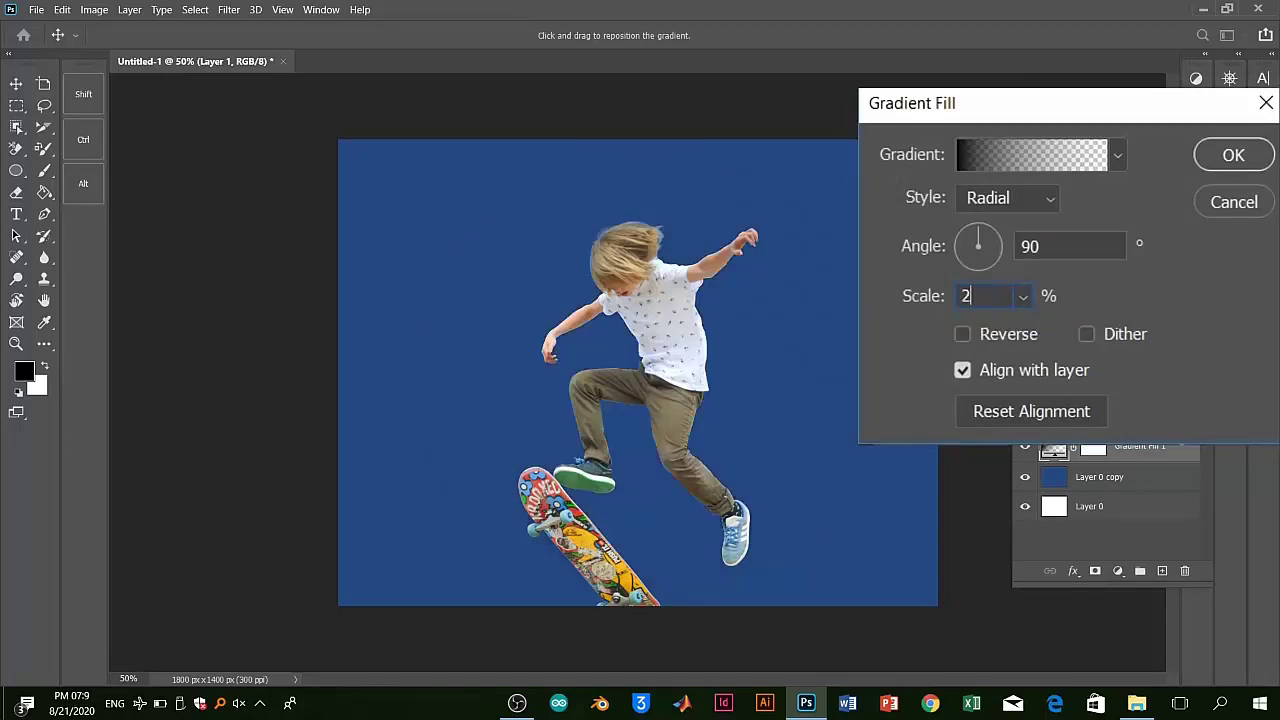
pyautogui.write('00')
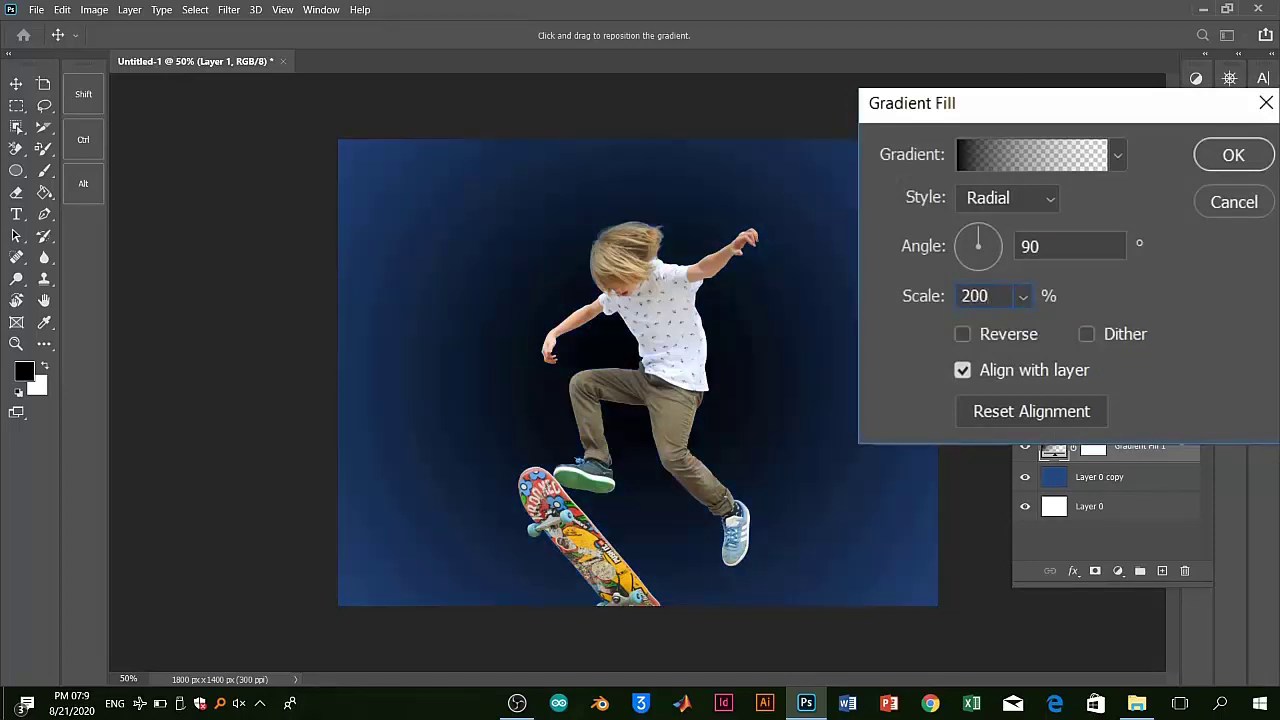
pyautogui.doubleClick(1007, 296)
pyautogui.click(965, 334)
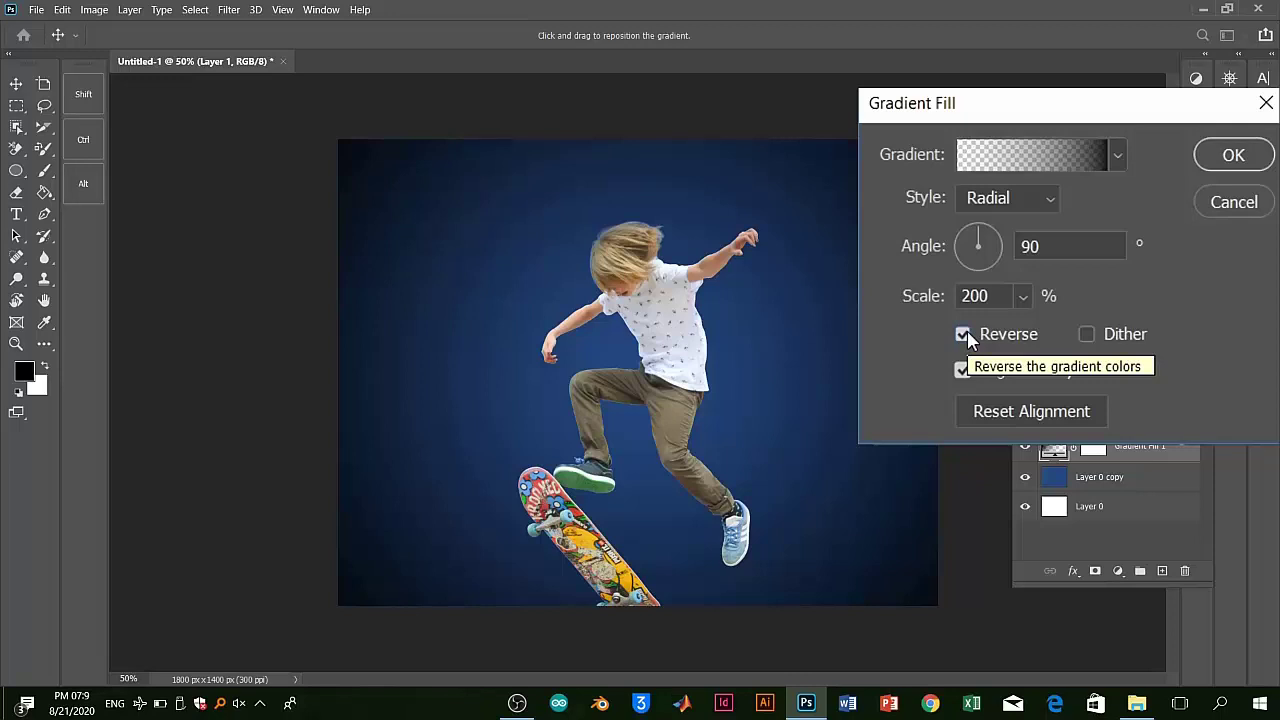
pyautogui.click(1229, 160)
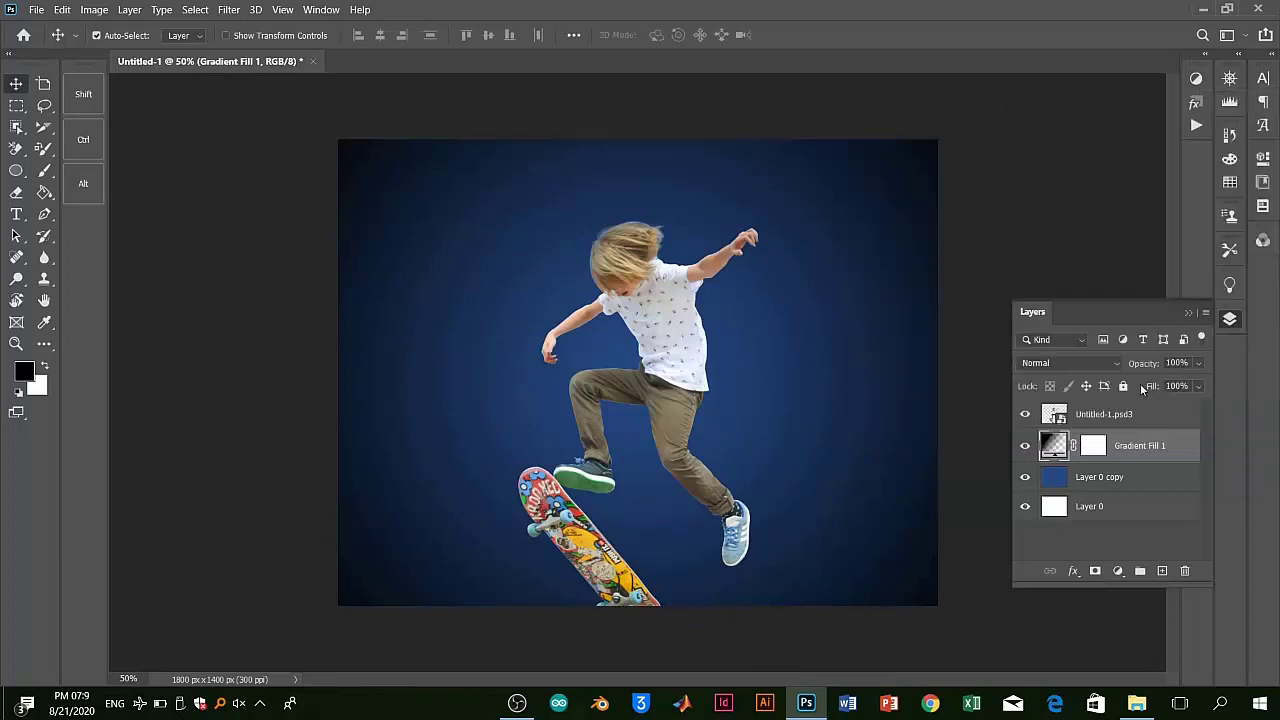
# Rasterize the skateboarder layer Untitled-1.psd3
pyautogui.click(1116, 419)
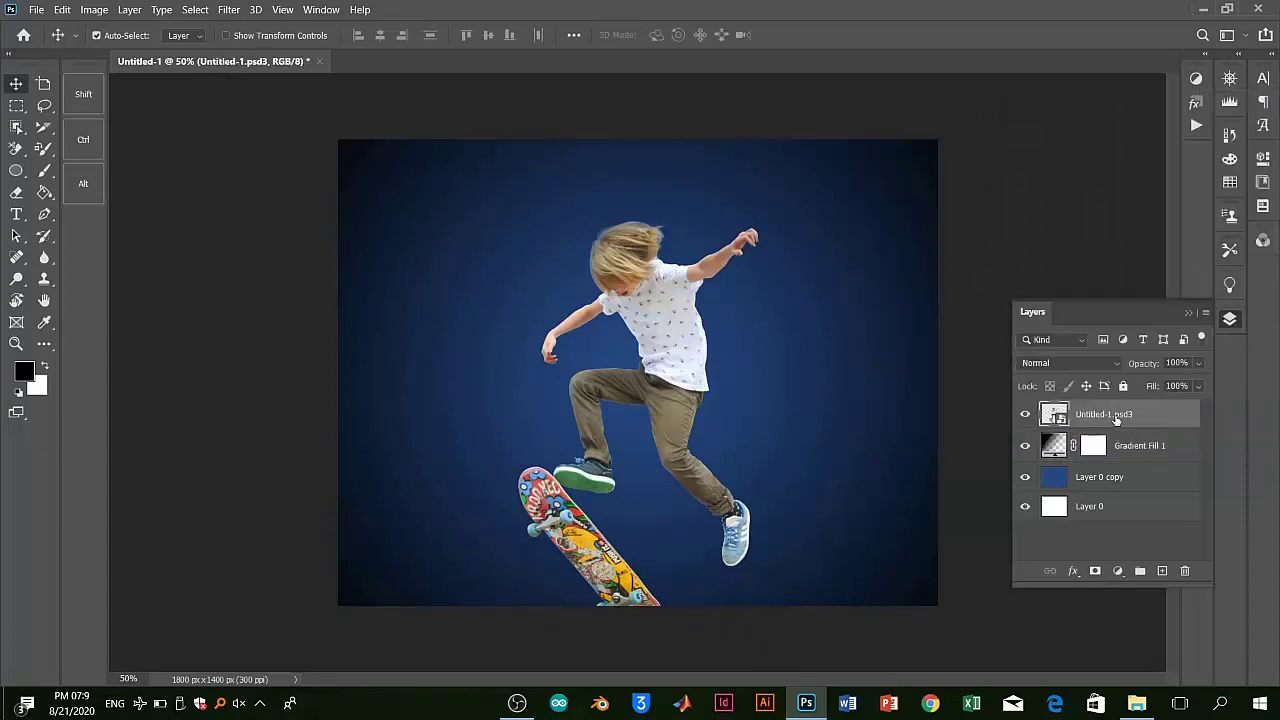
pyautogui.rightClick(1116, 419)
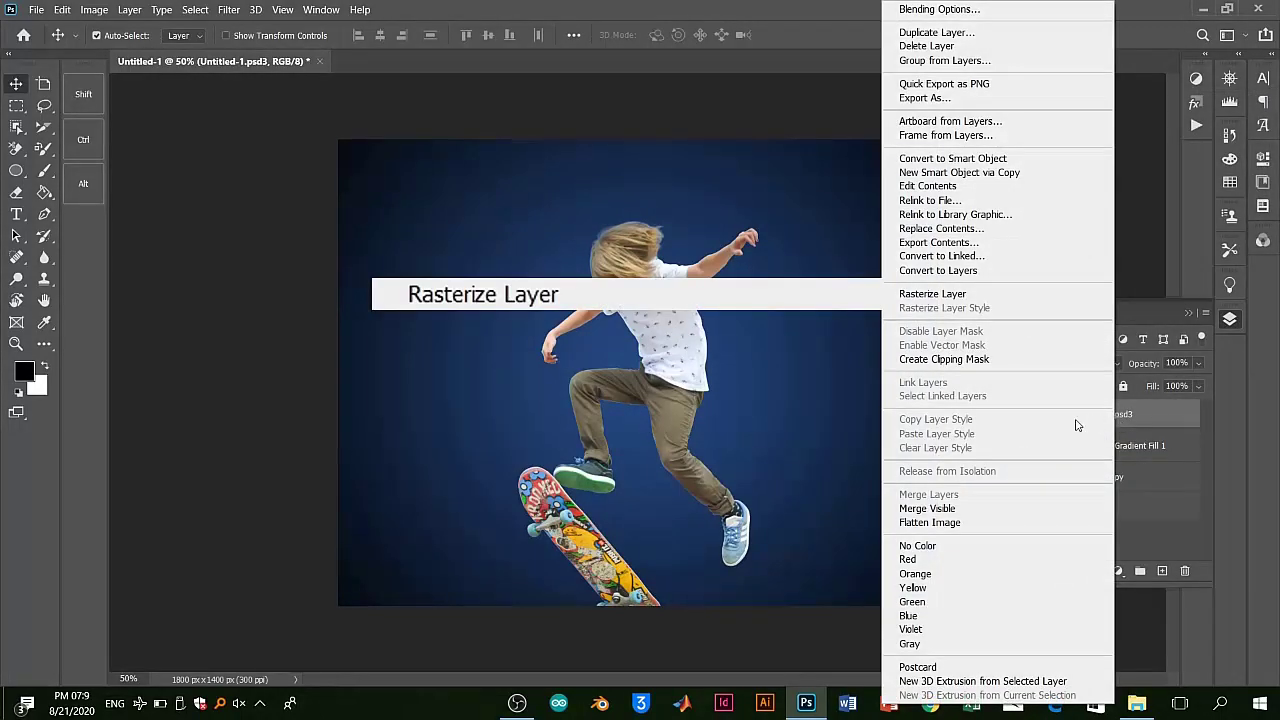
pyautogui.click(986, 297)
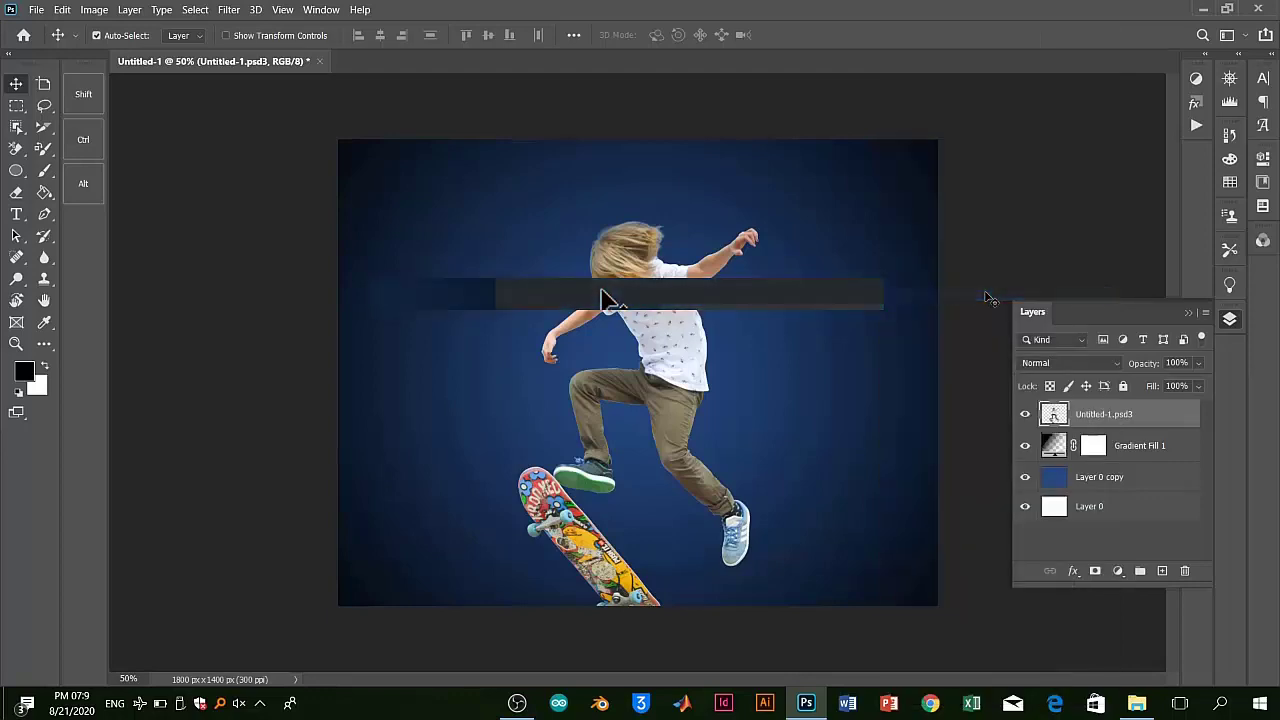
# Merge Gradient Fill 1 into a new Layer 1 and toggle its visibility to compare the vignette
pyautogui.click(1153, 447)
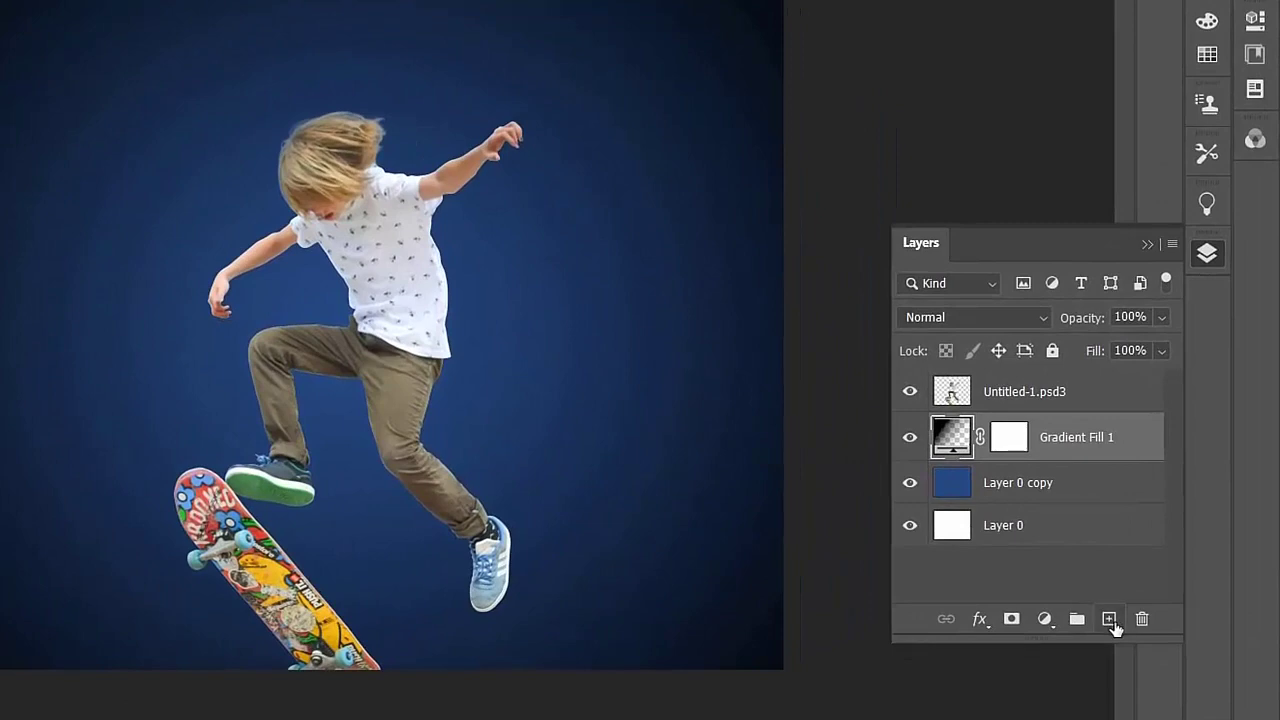
pyautogui.click(1109, 620)
pyautogui.keyDown('shift'); pyautogui.click(1087, 482); pyautogui.keyUp('shift')
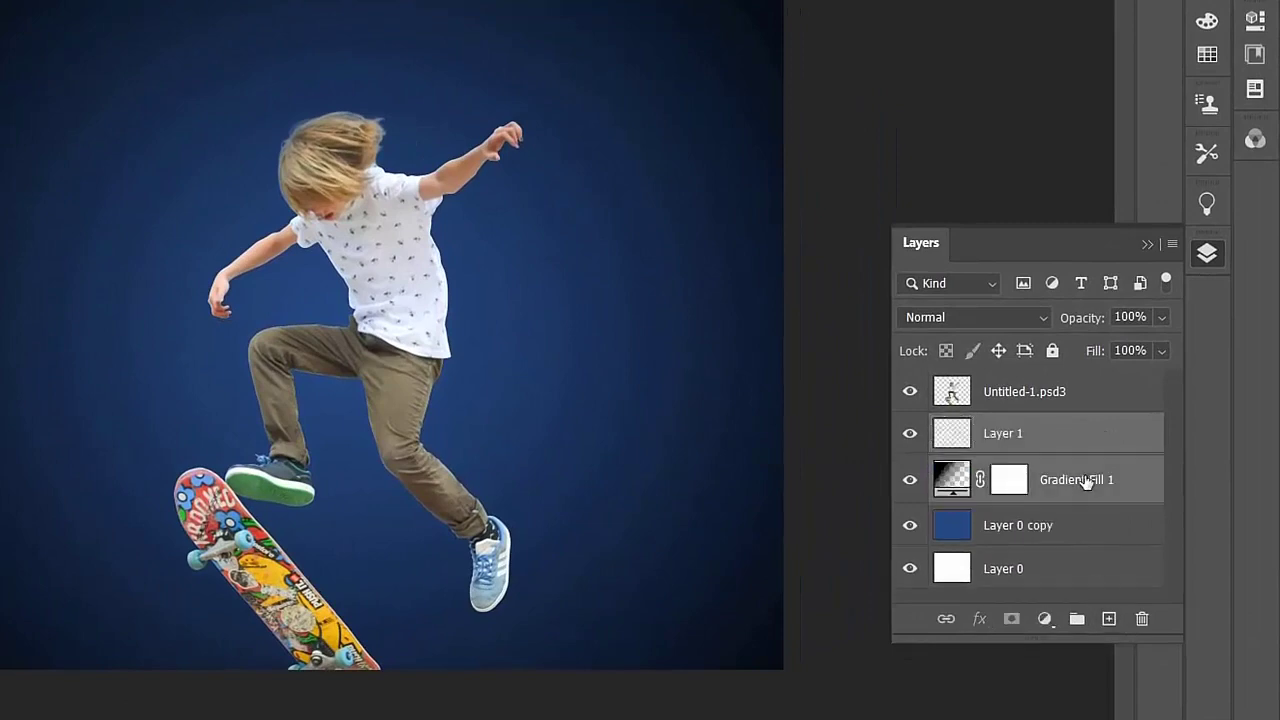
pyautogui.hotkey('ctrl', 'e')
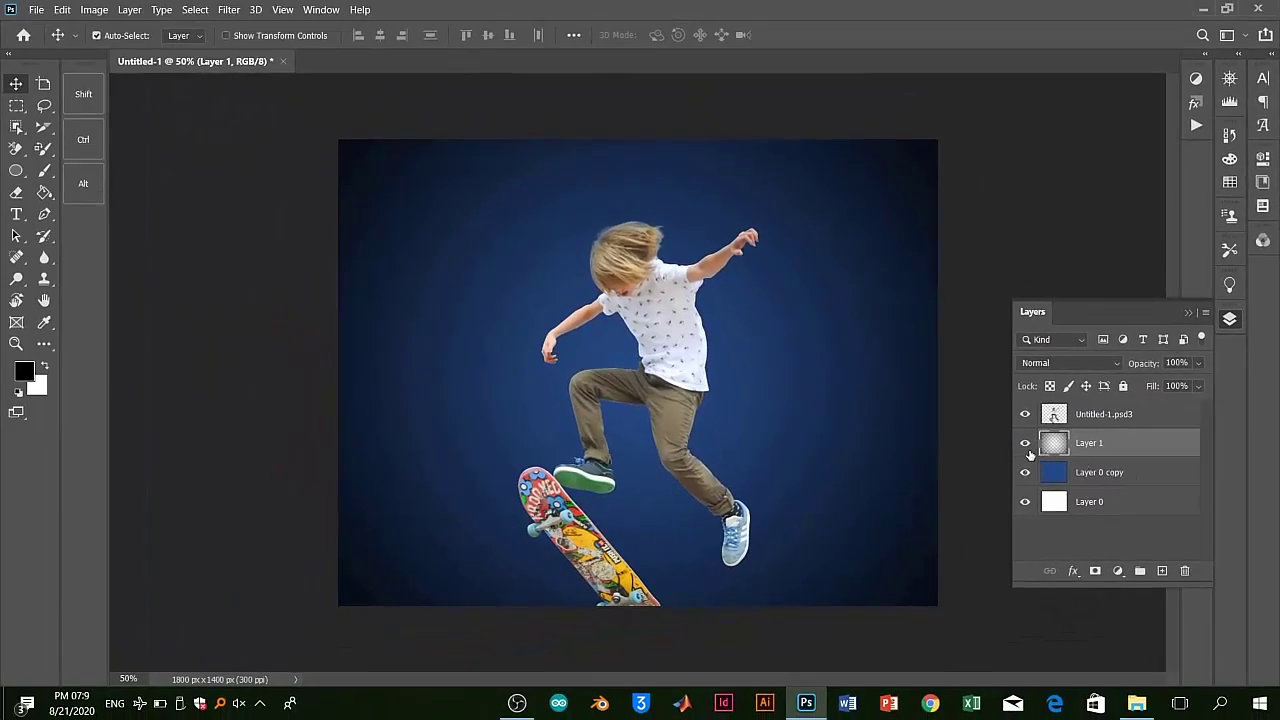
pyautogui.click(1025, 444)
pyautogui.click(1025, 443)
pyautogui.click(1025, 445)
pyautogui.click(1096, 421)
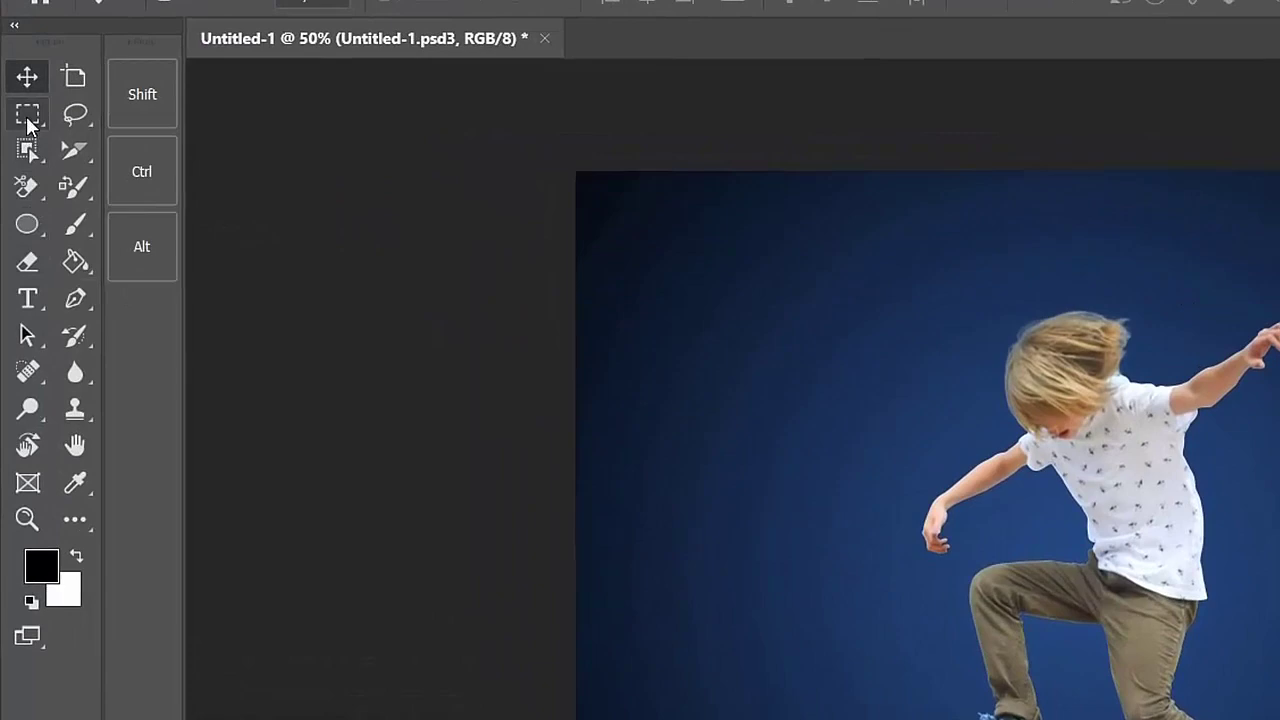
# Copy a thin rectangular strip through the skater's hair and shoulder onto new Layer 2
pyautogui.rightClick(28, 117)
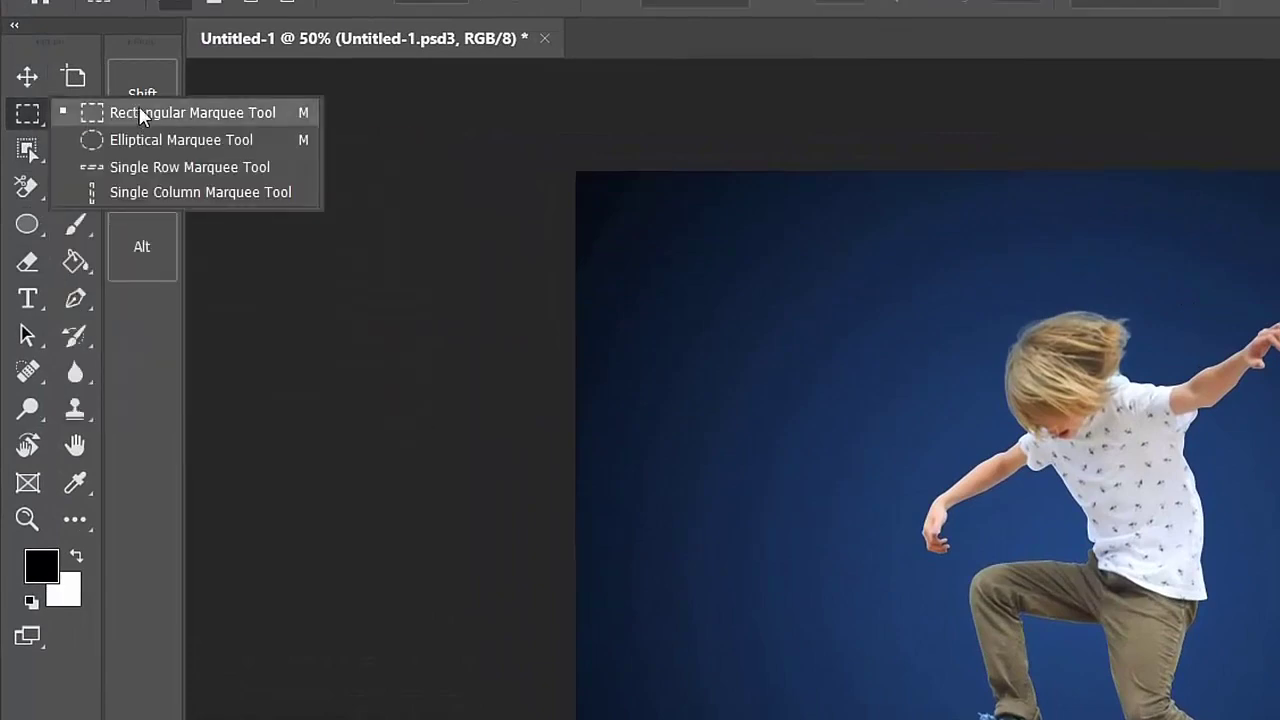
pyautogui.click(278, 112)
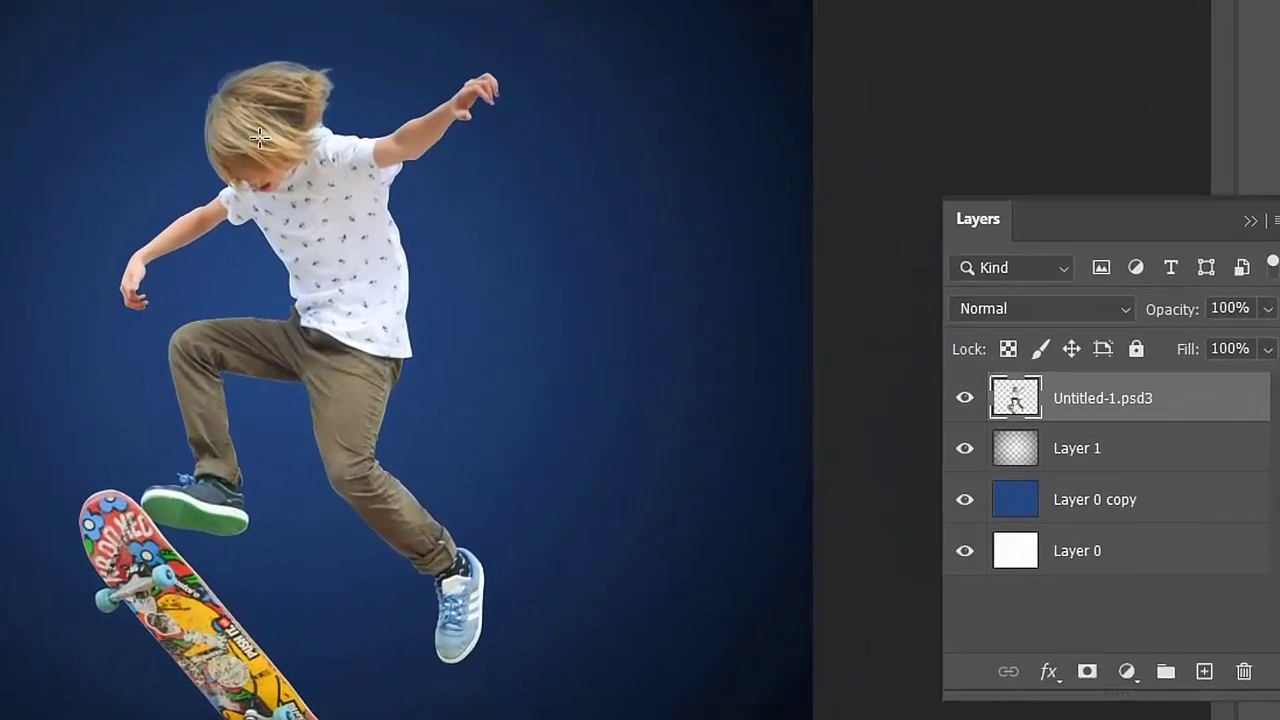
pyautogui.moveTo(257, 128); pyautogui.dragTo(262, 210)
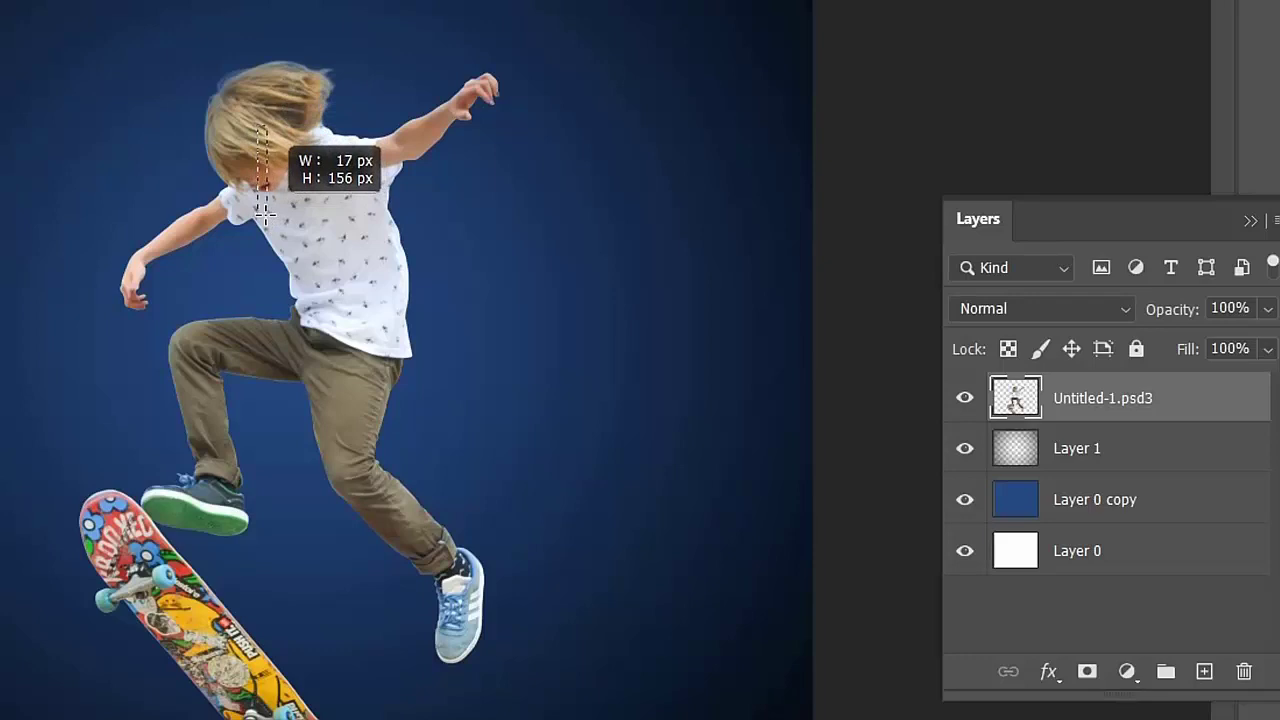
pyautogui.moveTo(264, 212); pyautogui.dragTo(265, 211)
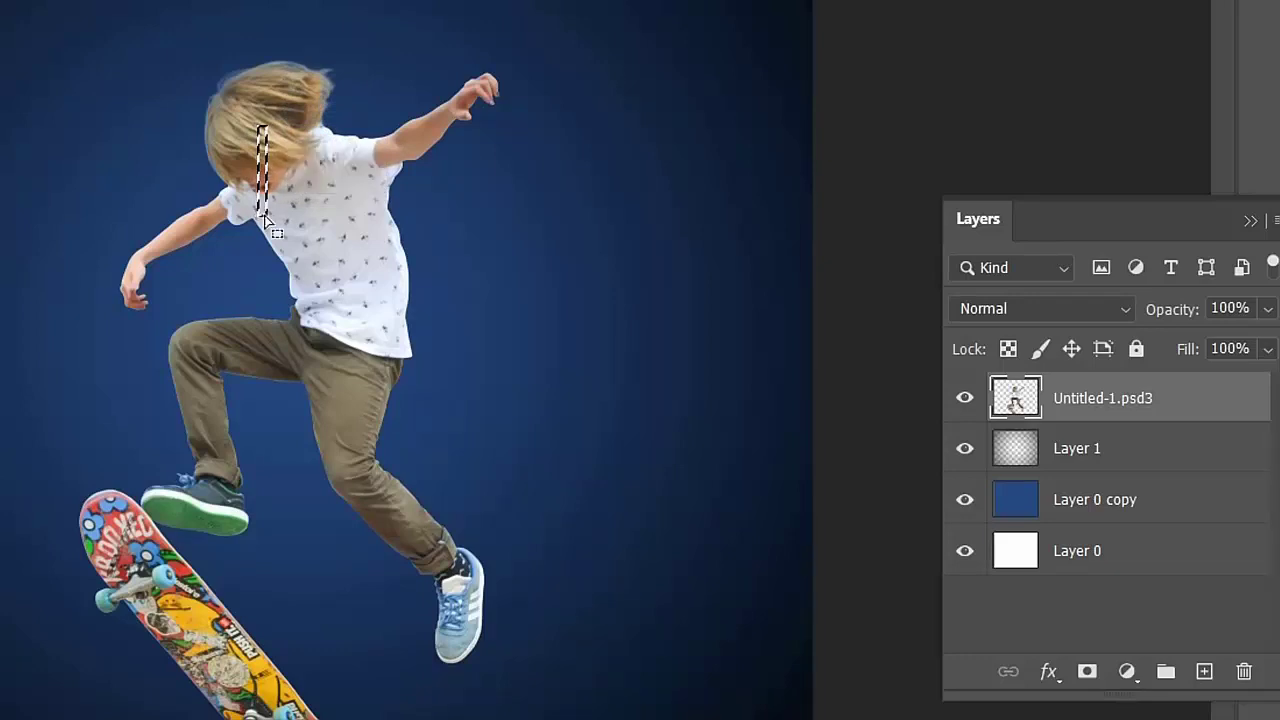
pyautogui.rightClick(262, 199)
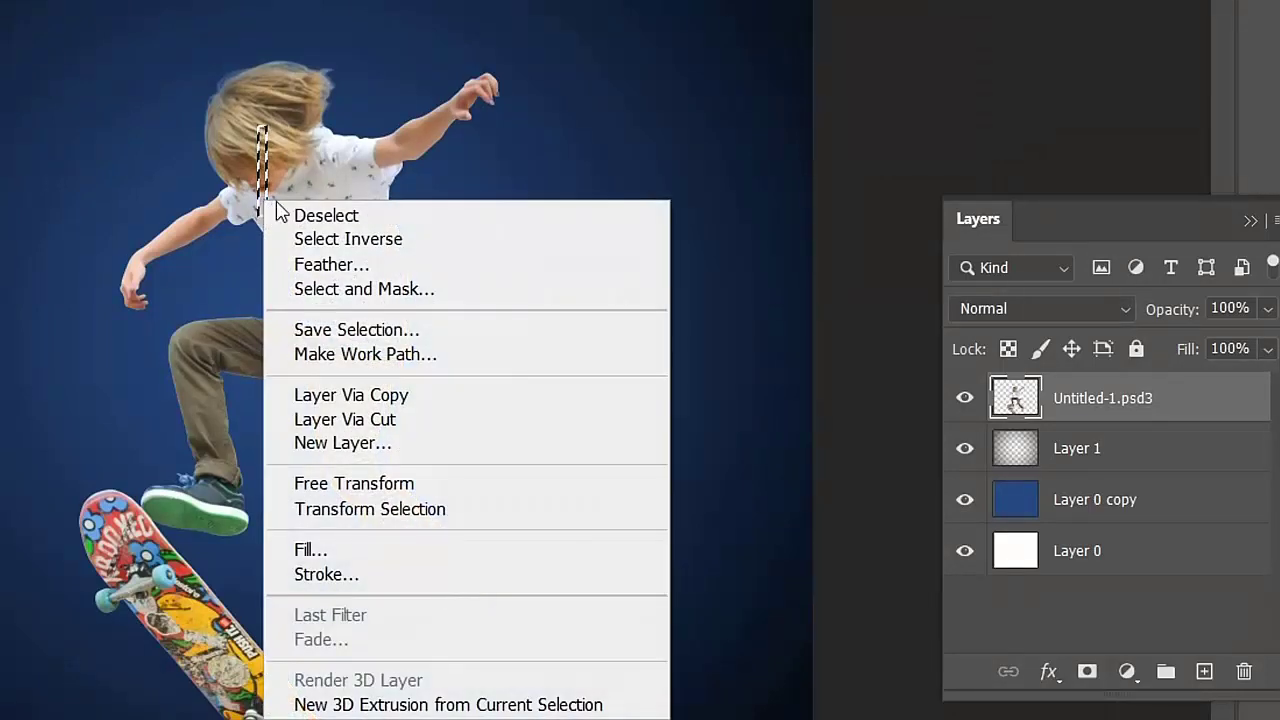
pyautogui.click(461, 395)
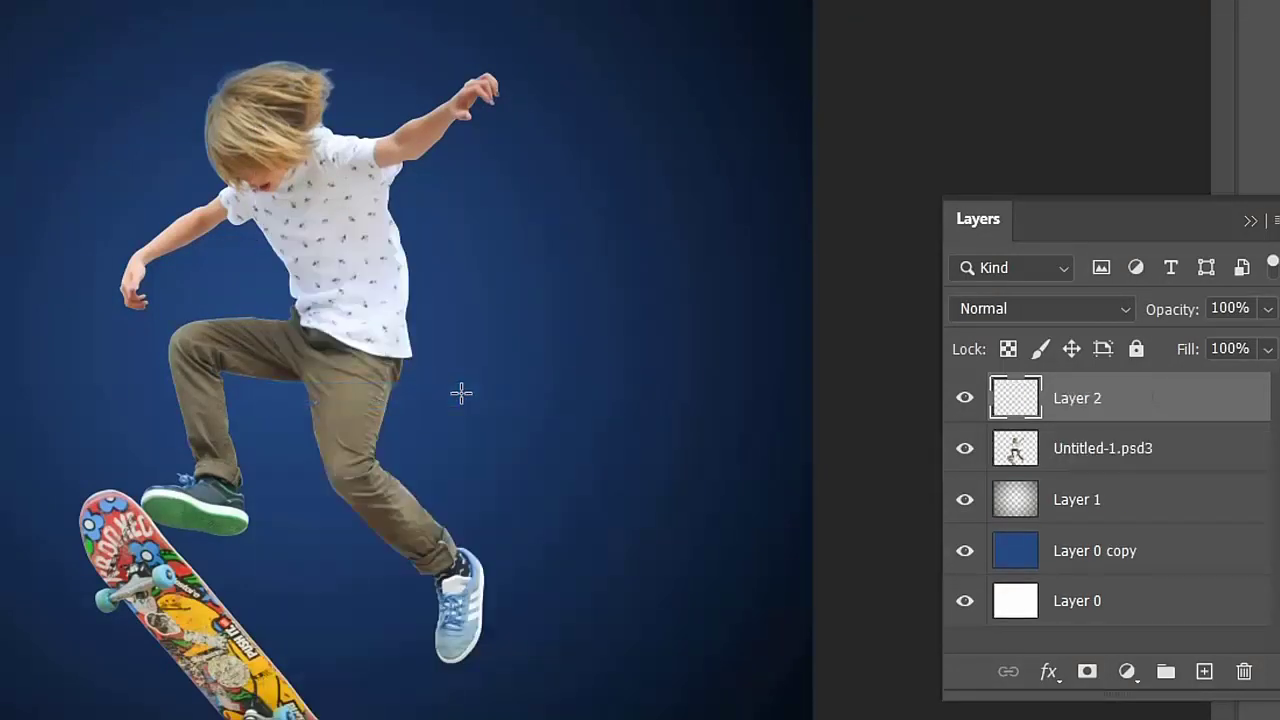
# Stretch Layer 2's strip to both canvas edges, then marquee a thin strip through the shirt
pyautogui.hotkey('ctrl', 't')
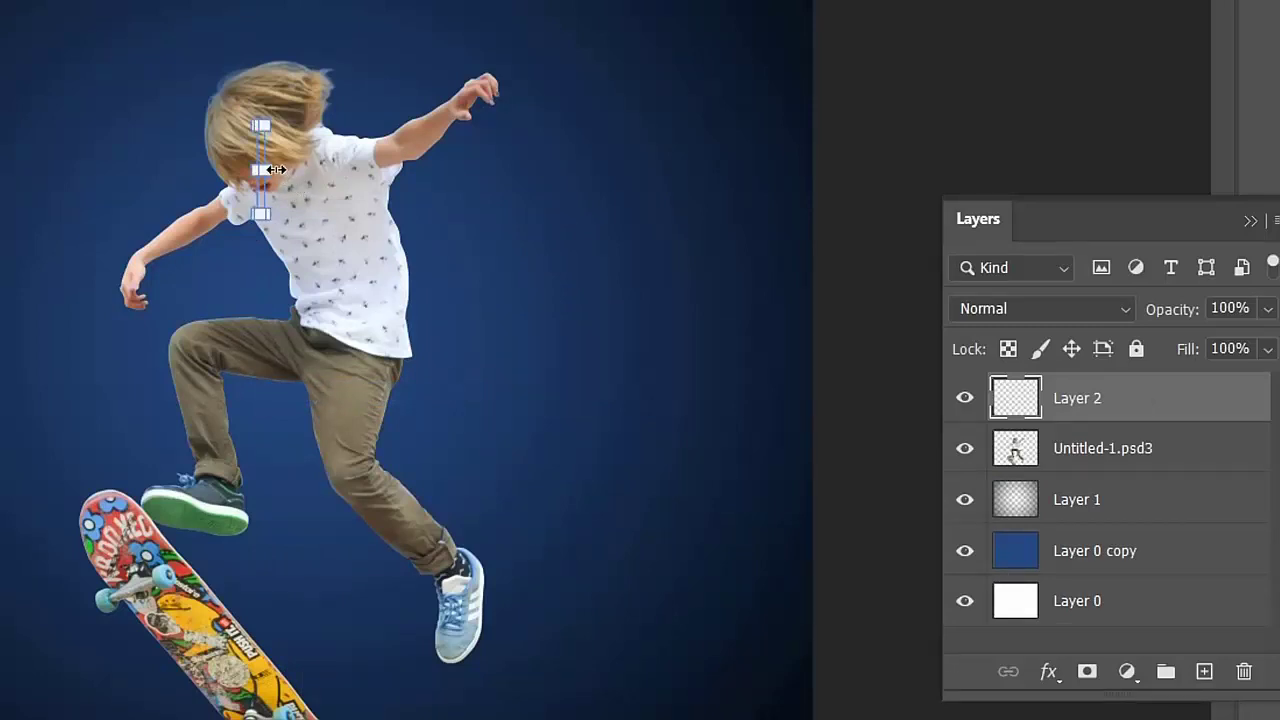
pyautogui.moveTo(288, 172)
pyautogui.mouseDown()
pyautogui.moveTo(842, 200)
pyautogui.moveTo(812, 200)
pyautogui.mouseUp()
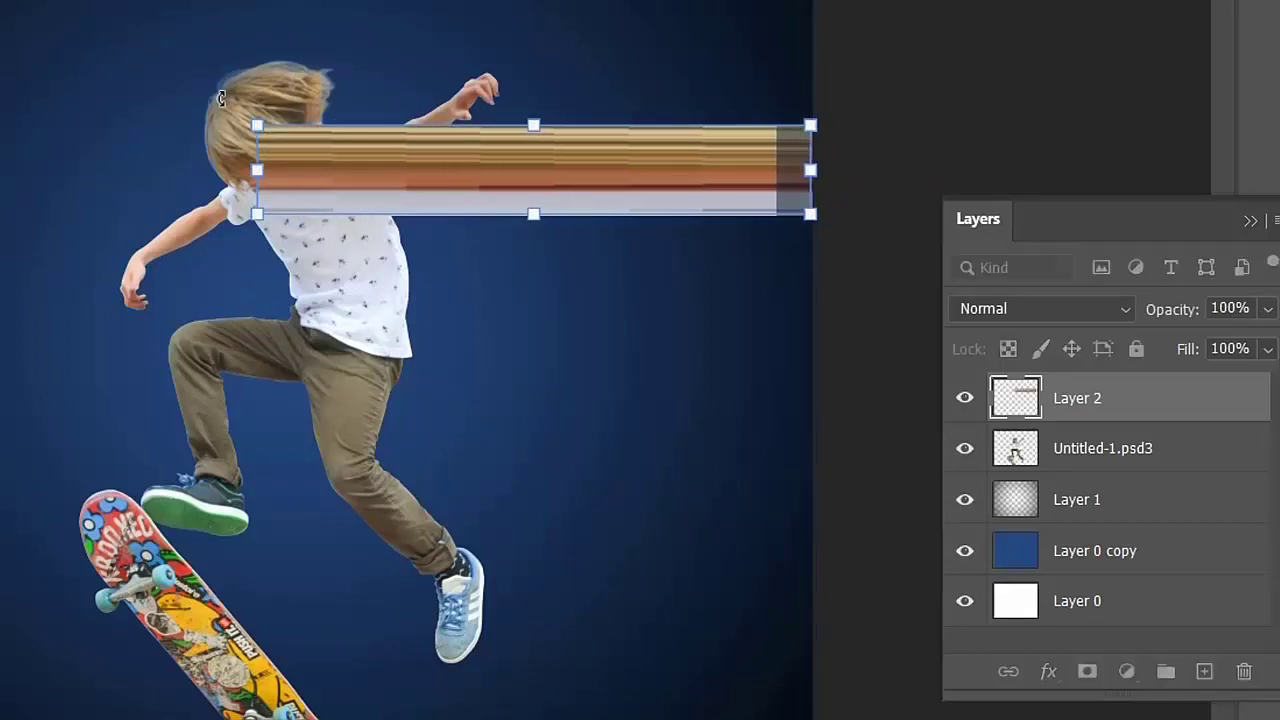
pyautogui.moveTo(257, 170)
pyautogui.mouseDown()
pyautogui.moveTo(23, 171)
pyautogui.moveTo(77, 170)
pyautogui.mouseUp()
pyautogui.press('Return')
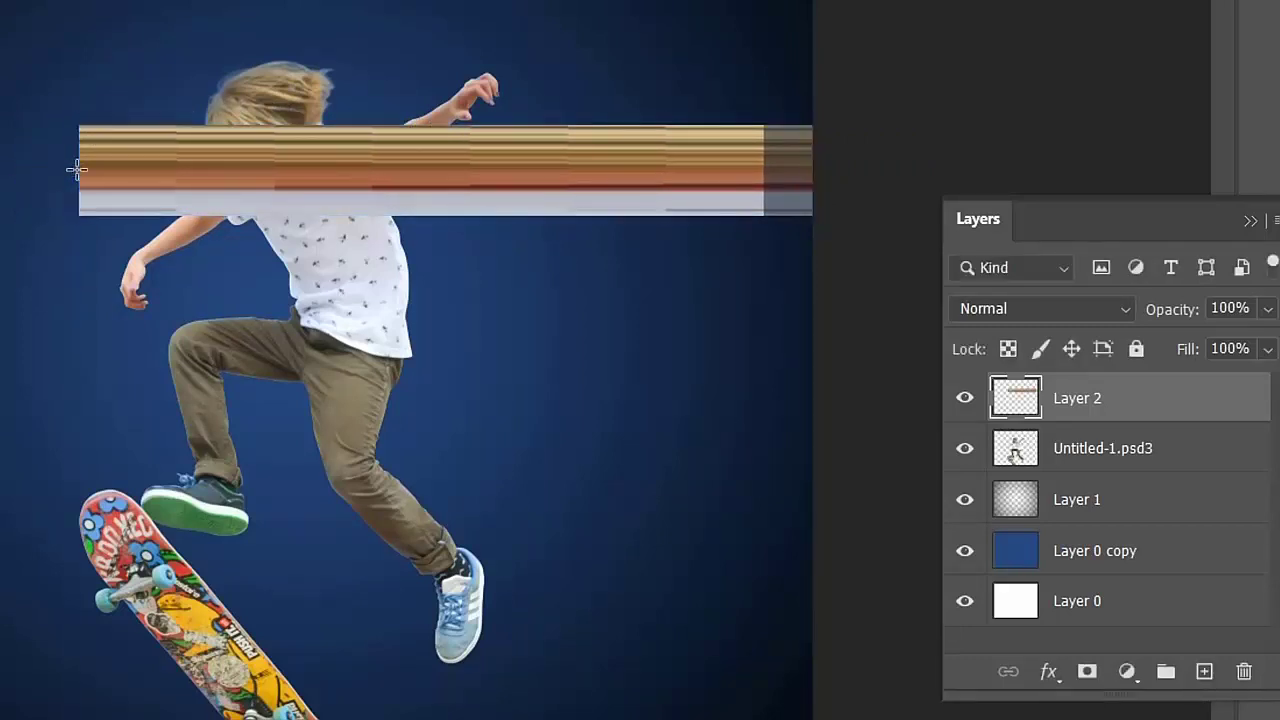
pyautogui.click(1159, 452)
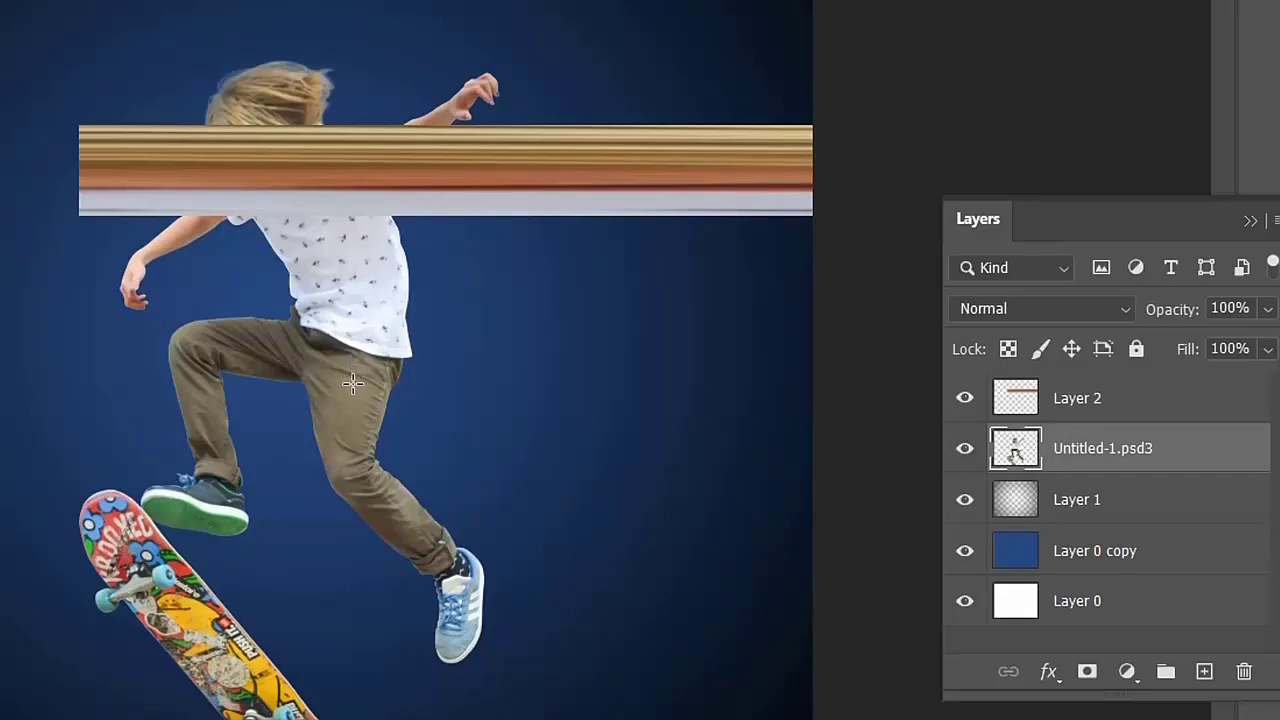
pyautogui.moveTo(352, 383); pyautogui.dragTo(347, 214)
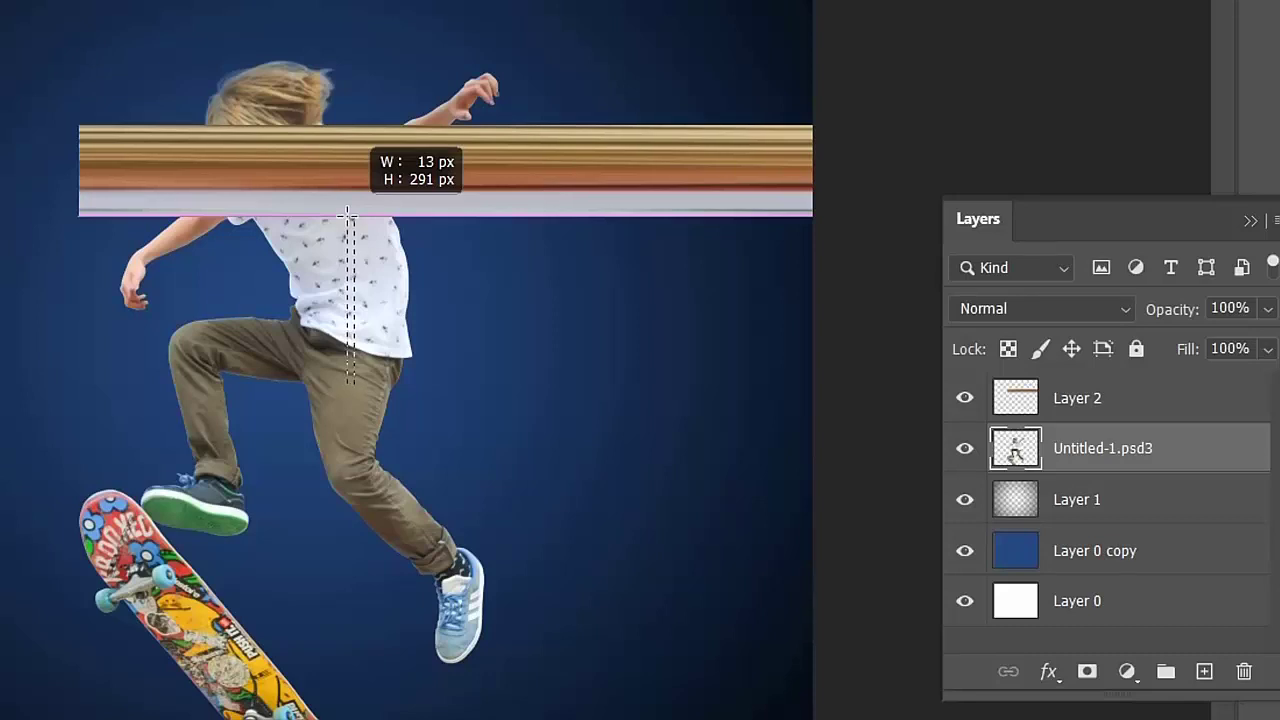
# Copy the shirt strip to Layer 3 and stretch it to both canvas edges
pyautogui.rightClick(348, 240)
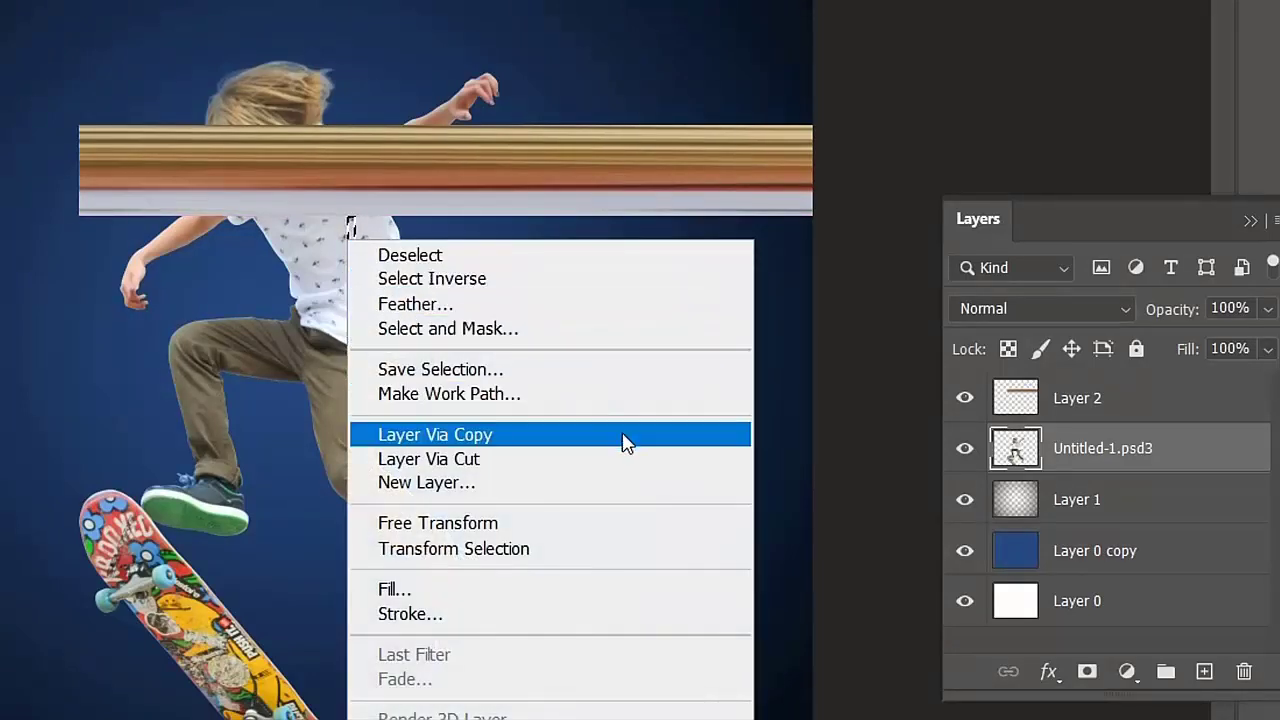
pyautogui.click(622, 438)
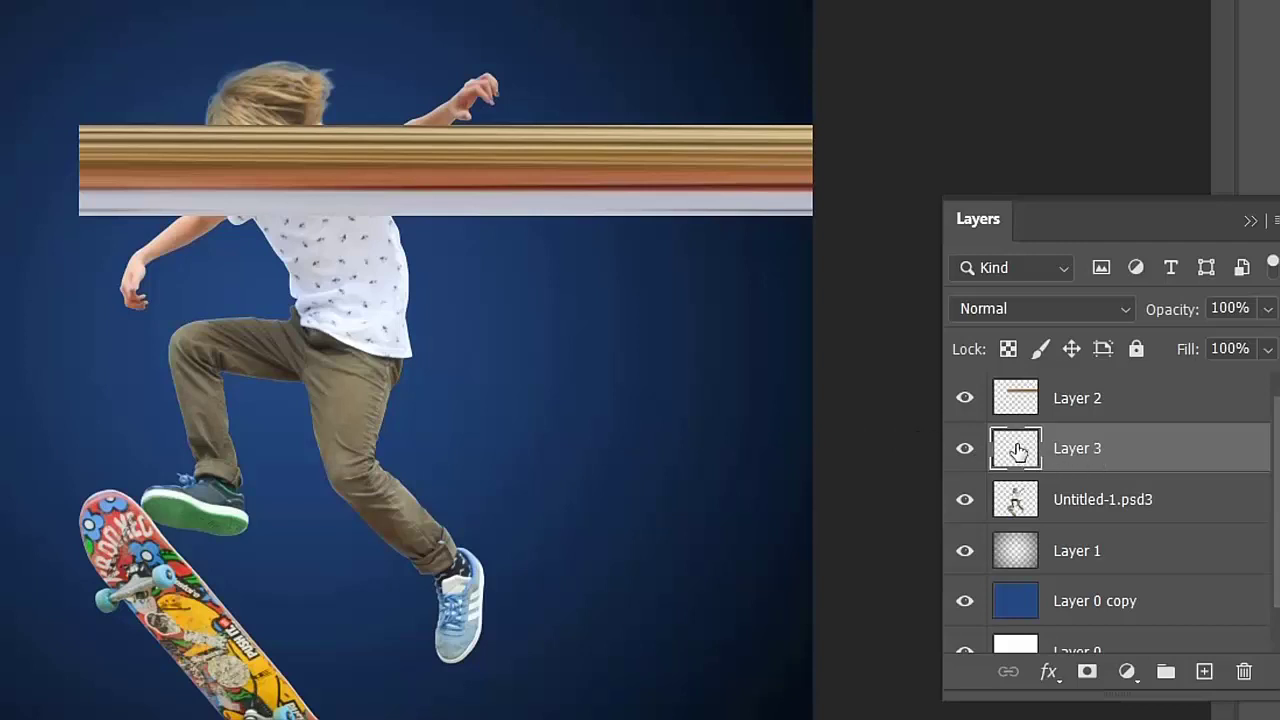
pyautogui.hotkey('ctrl', 't')
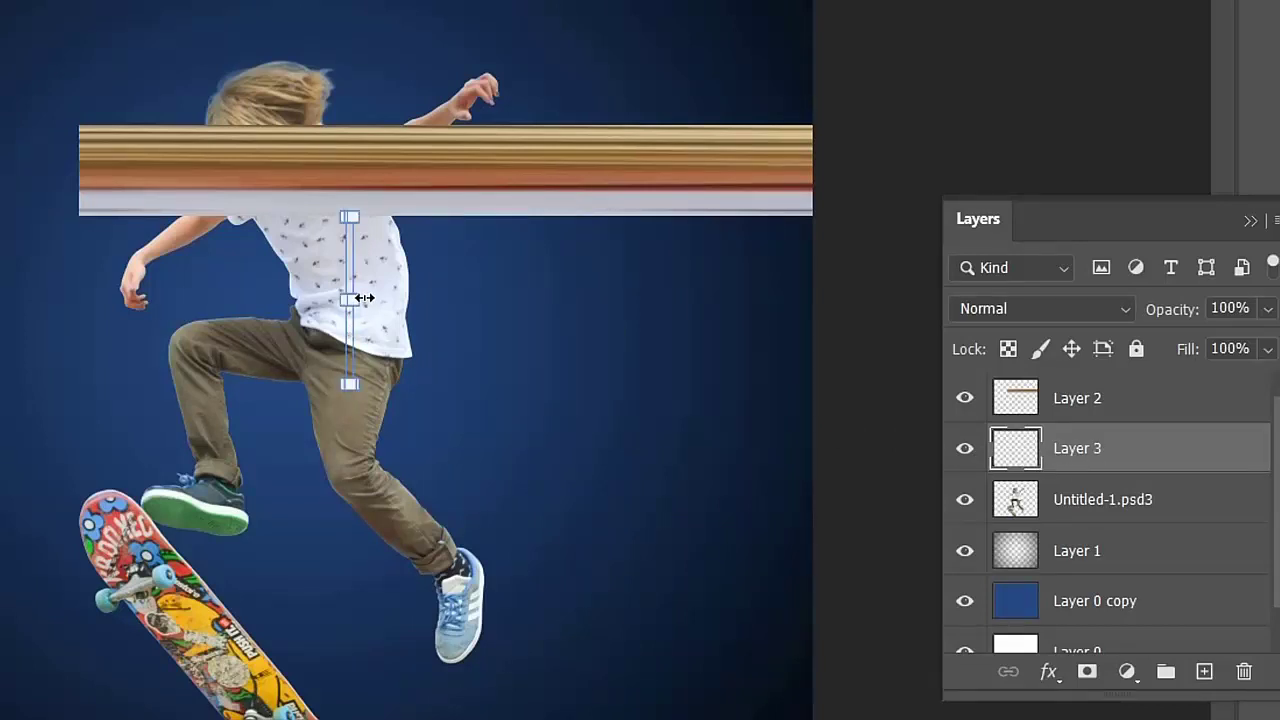
pyautogui.moveTo(364, 298); pyautogui.dragTo(846, 306)
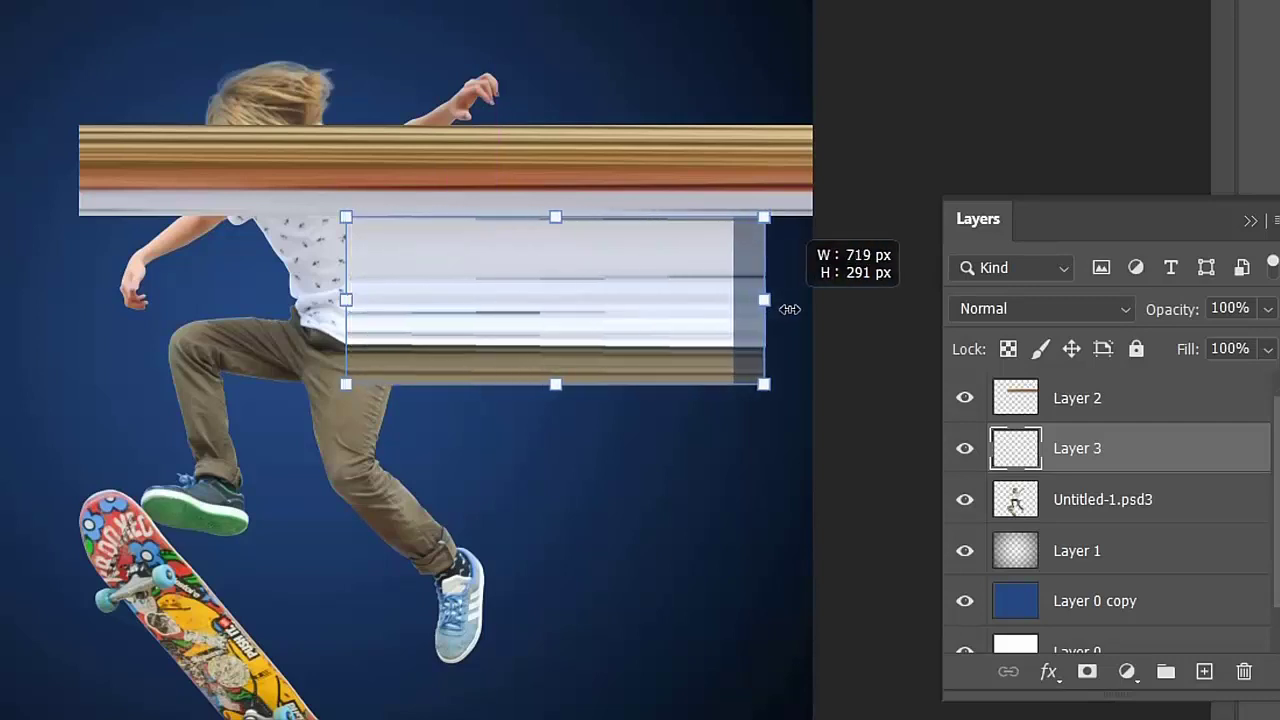
pyautogui.moveTo(846, 306); pyautogui.dragTo(814, 300)
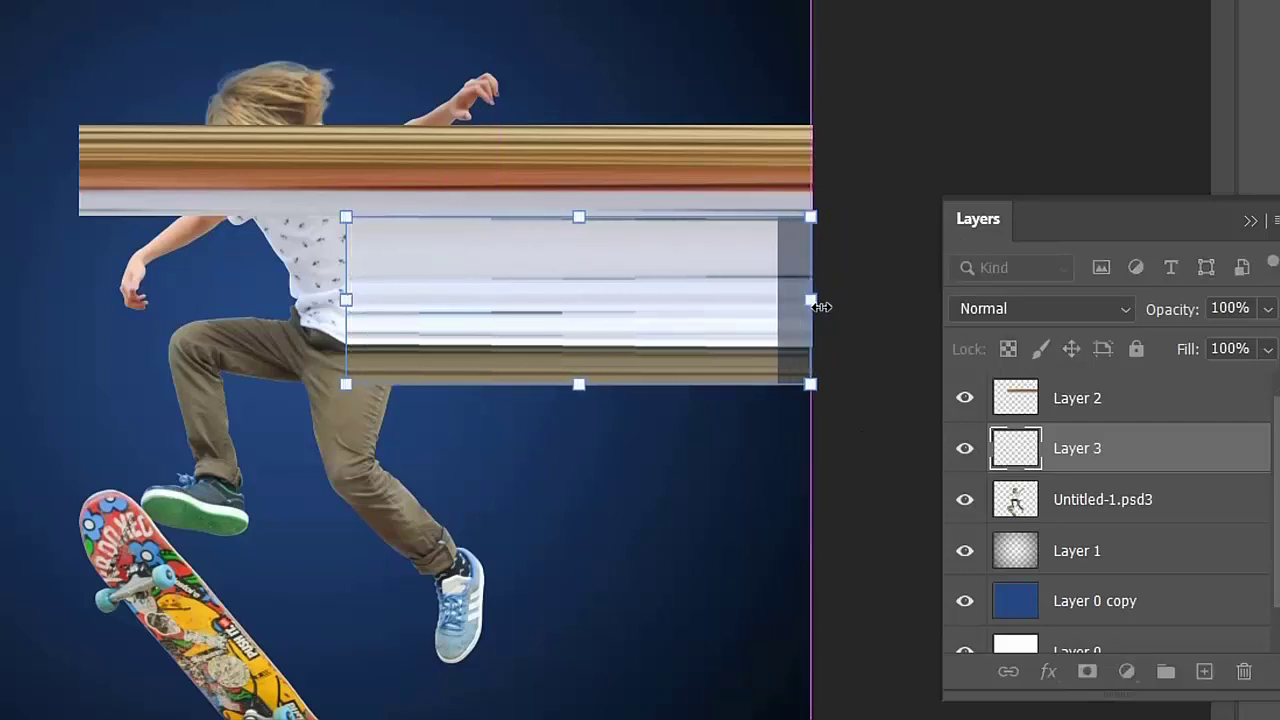
pyautogui.moveTo(338, 309); pyautogui.dragTo(62, 303)
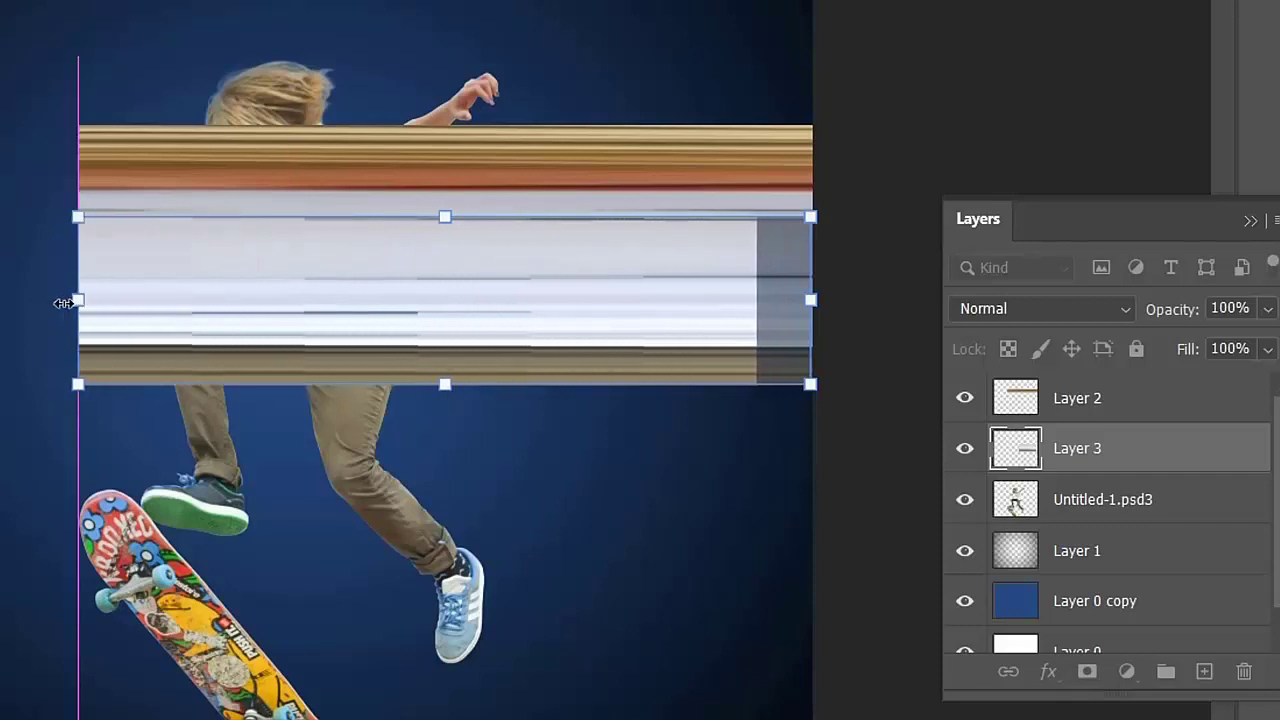
pyautogui.press('Return')
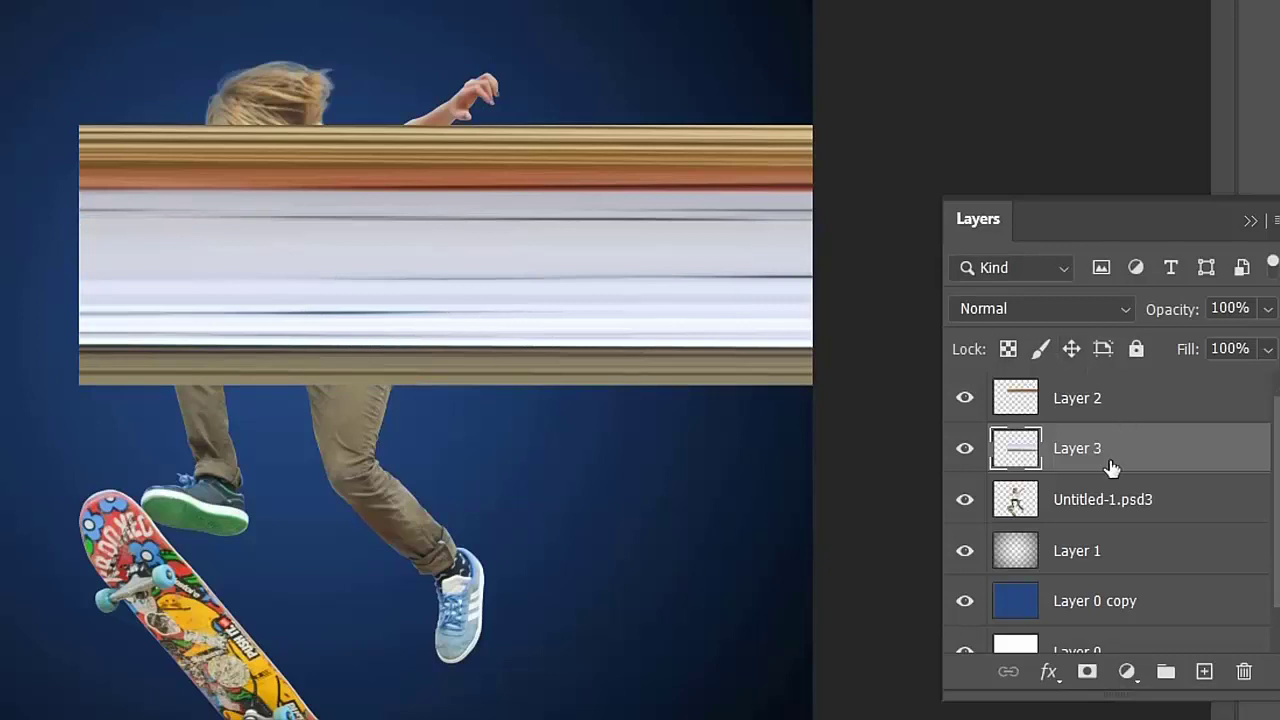
# Copy a thin leg-and-shoe strip to Layer 4 and stretch it across the full width
pyautogui.click(1185, 508)
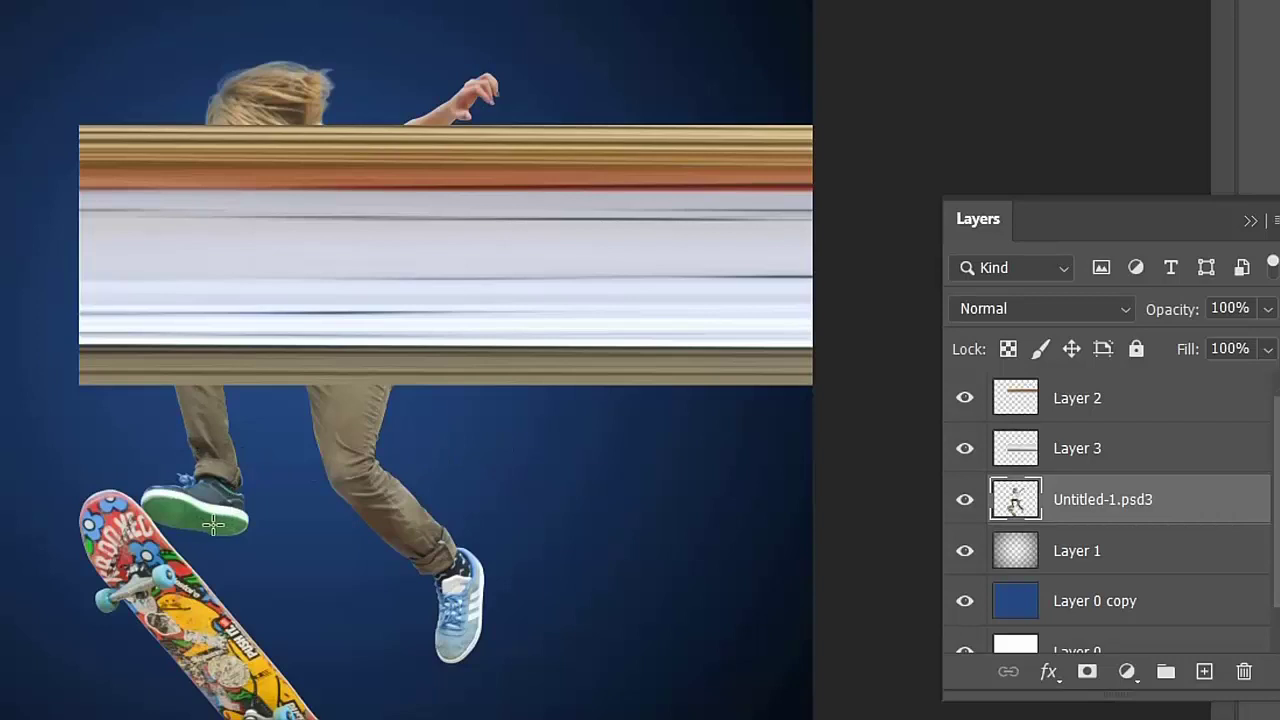
pyautogui.moveTo(213, 528)
pyautogui.mouseDown()
pyautogui.moveTo(202, 380)
pyautogui.moveTo(220, 372)
pyautogui.mouseUp()
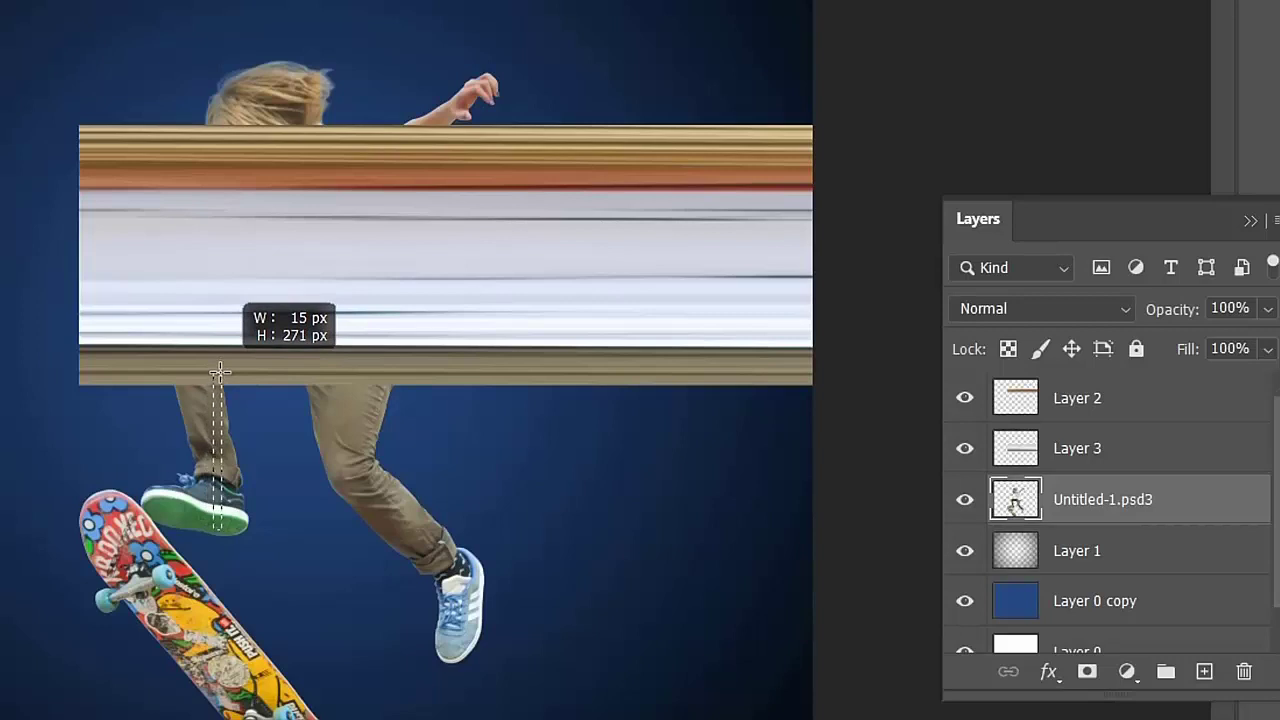
pyautogui.moveTo(220, 372); pyautogui.dragTo(219, 373)
pyautogui.rightClick(220, 385)
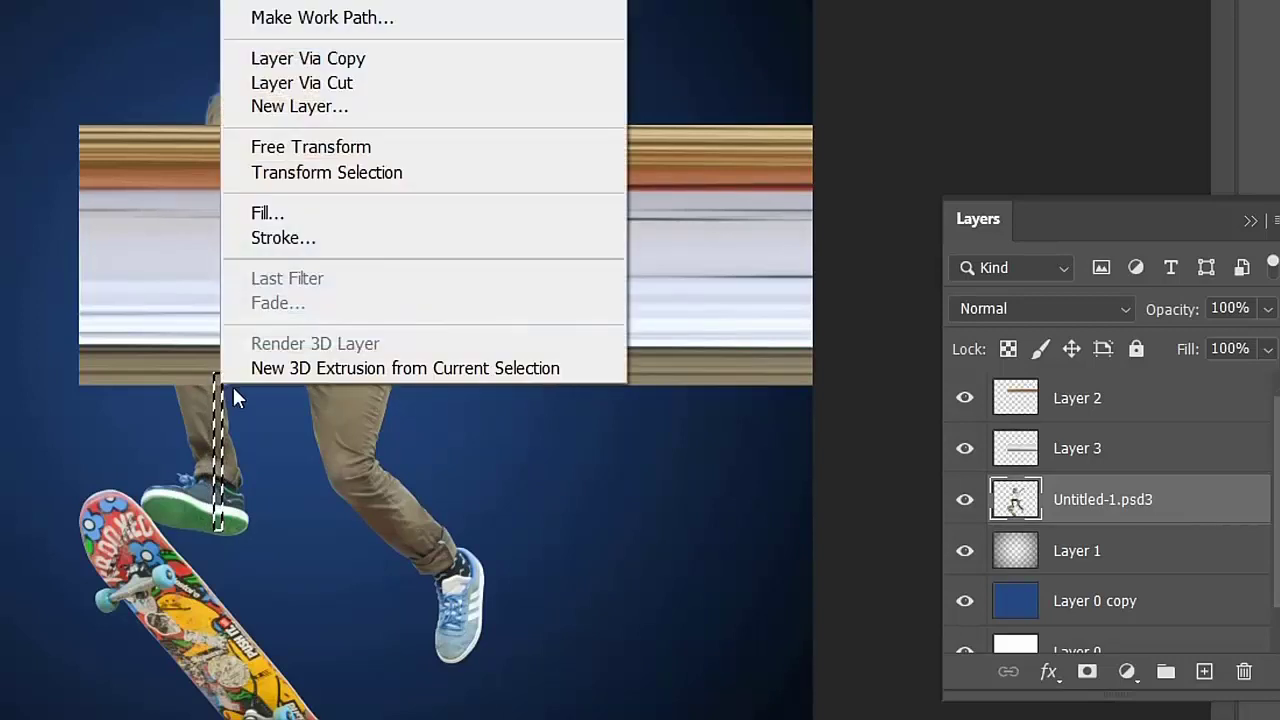
pyautogui.click(432, 76)
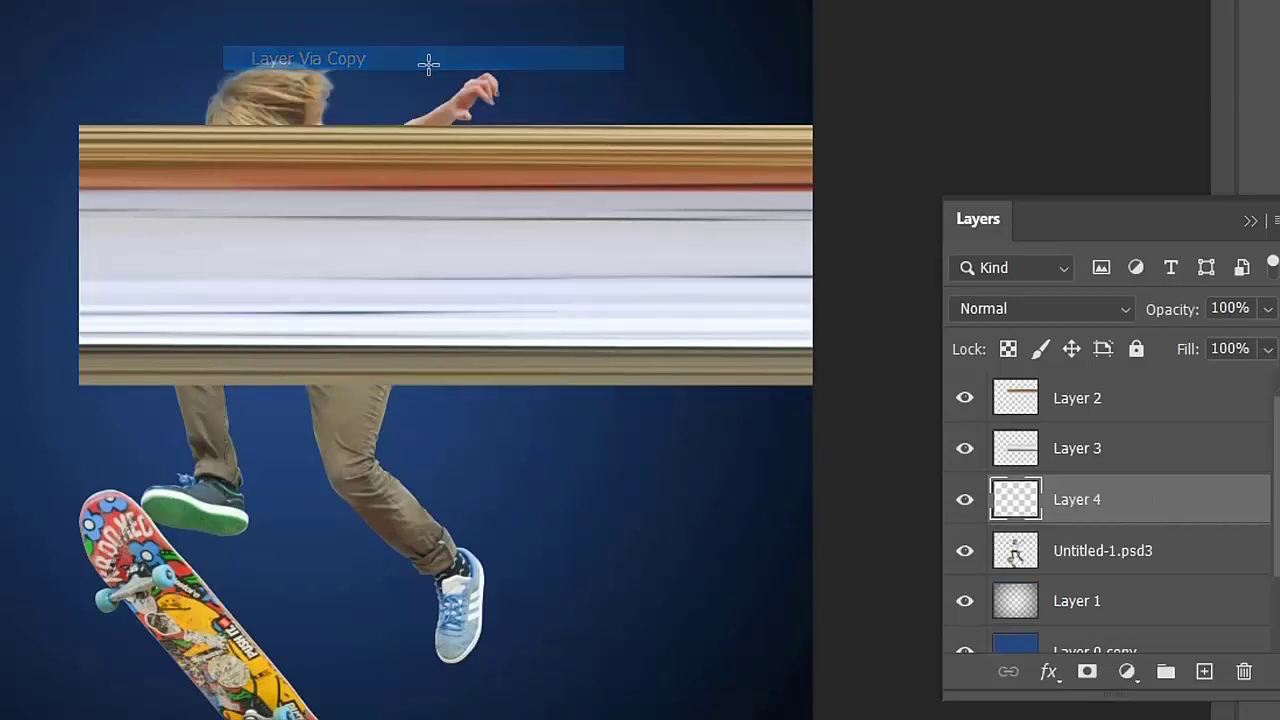
pyautogui.hotkey('ctrl', 't')
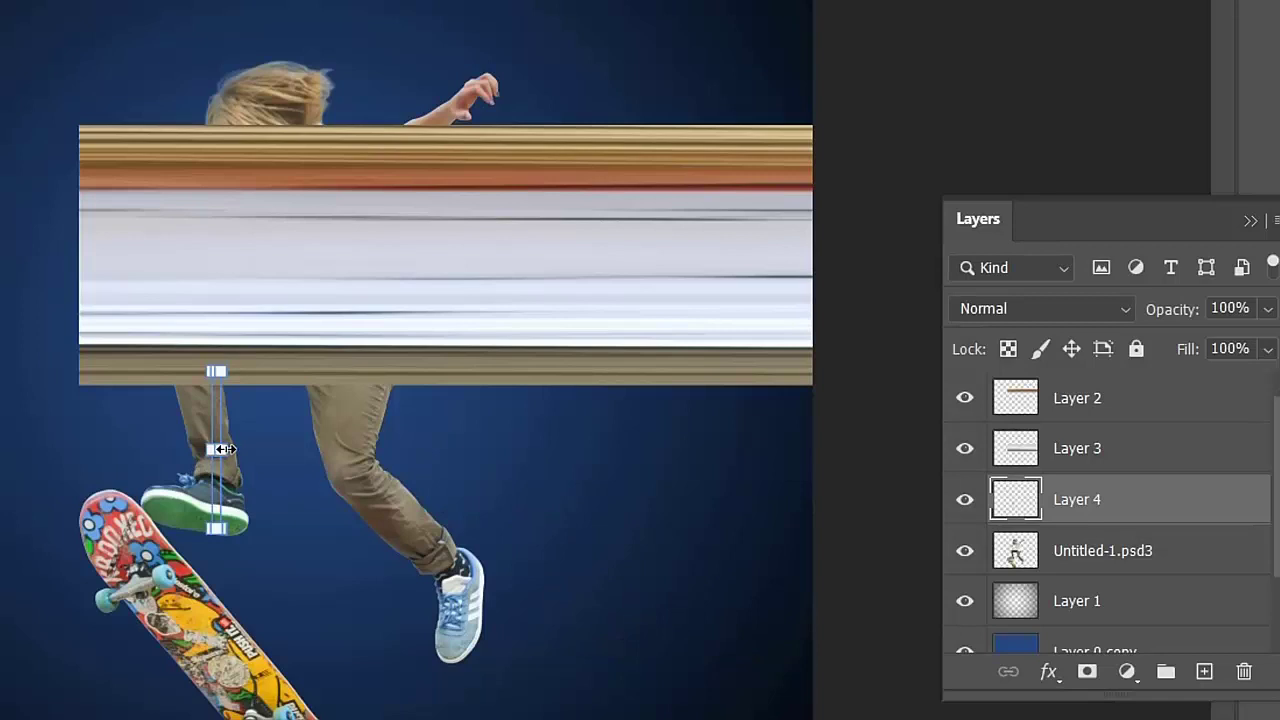
pyautogui.moveTo(222, 449); pyautogui.dragTo(811, 448)
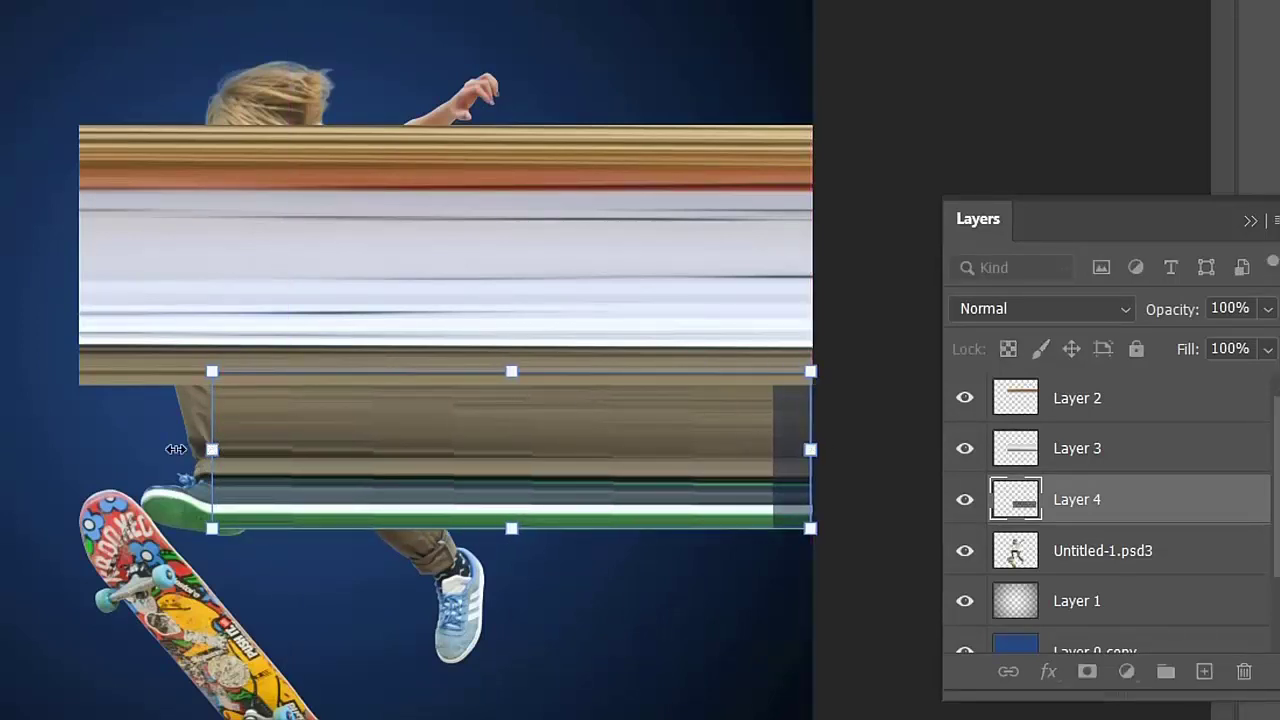
pyautogui.moveTo(205, 449); pyautogui.dragTo(73, 464)
pyautogui.press('Return')
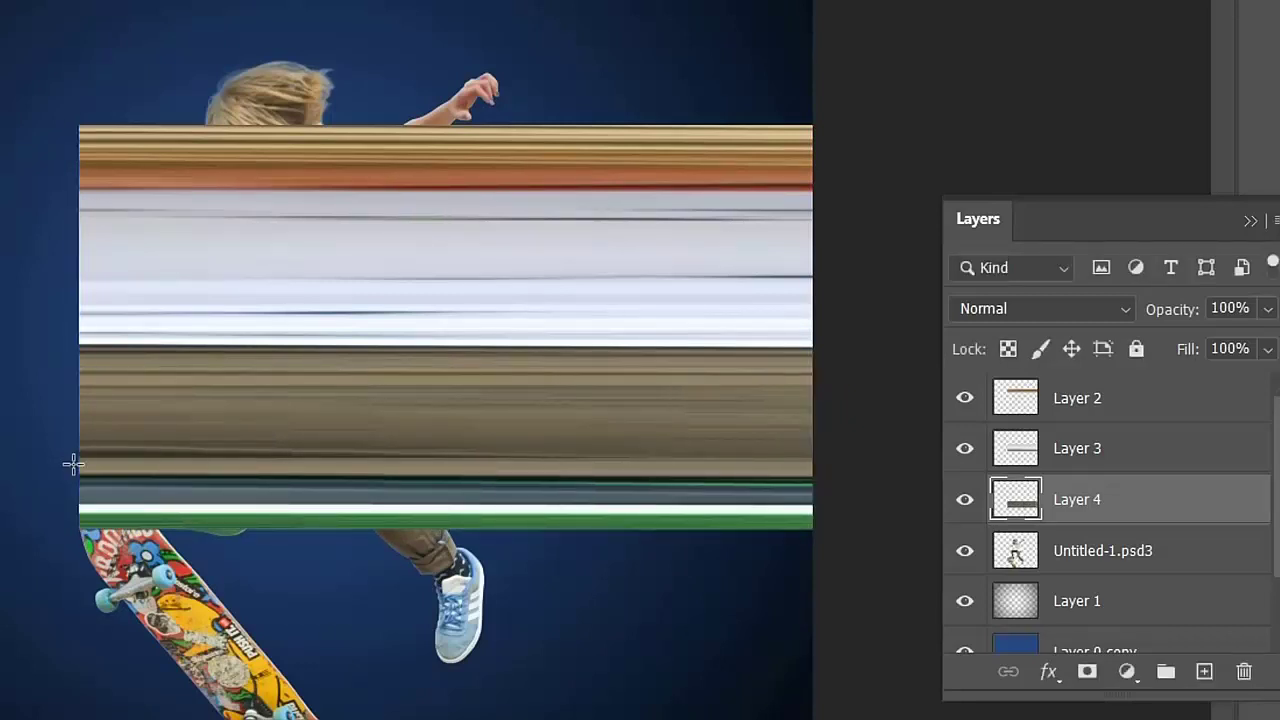
# Copy a skateboard slice to Layer 5, stretch it full width, then marquee a sneaker strip
pyautogui.click(1128, 545)
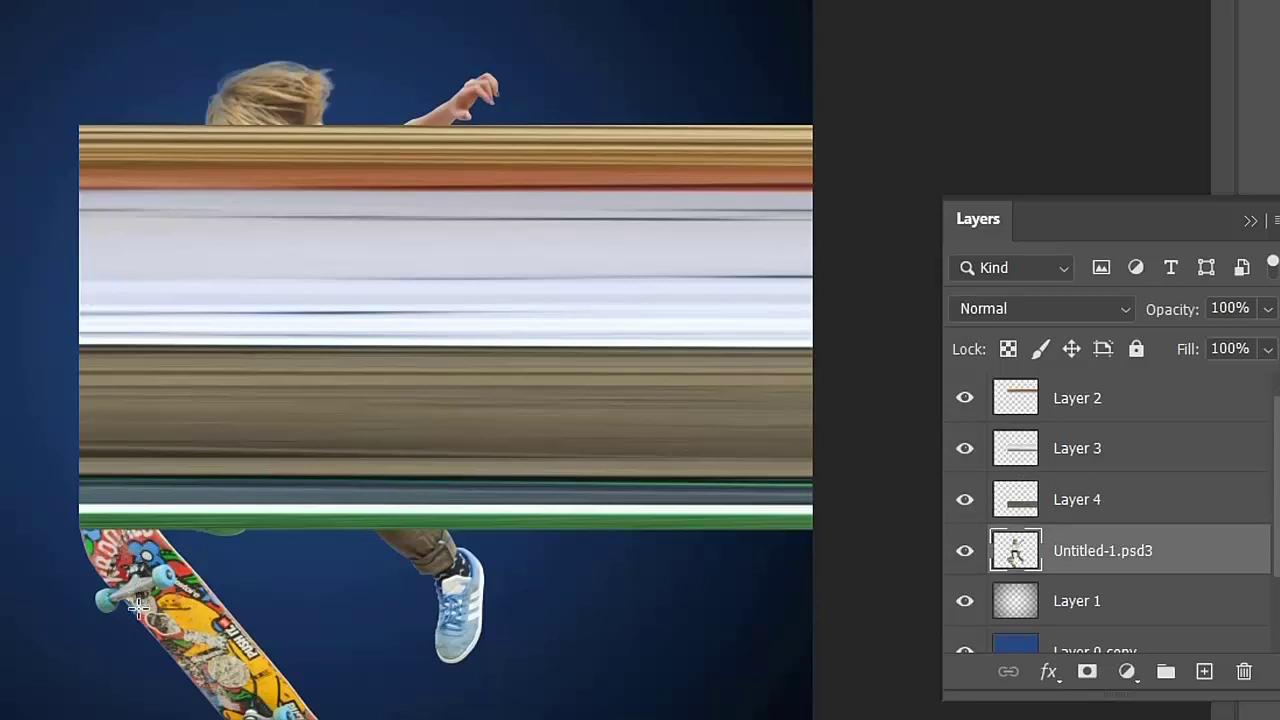
pyautogui.moveTo(138, 607)
pyautogui.mouseDown()
pyautogui.moveTo(156, 506)
pyautogui.moveTo(141, 511)
pyautogui.mouseUp()
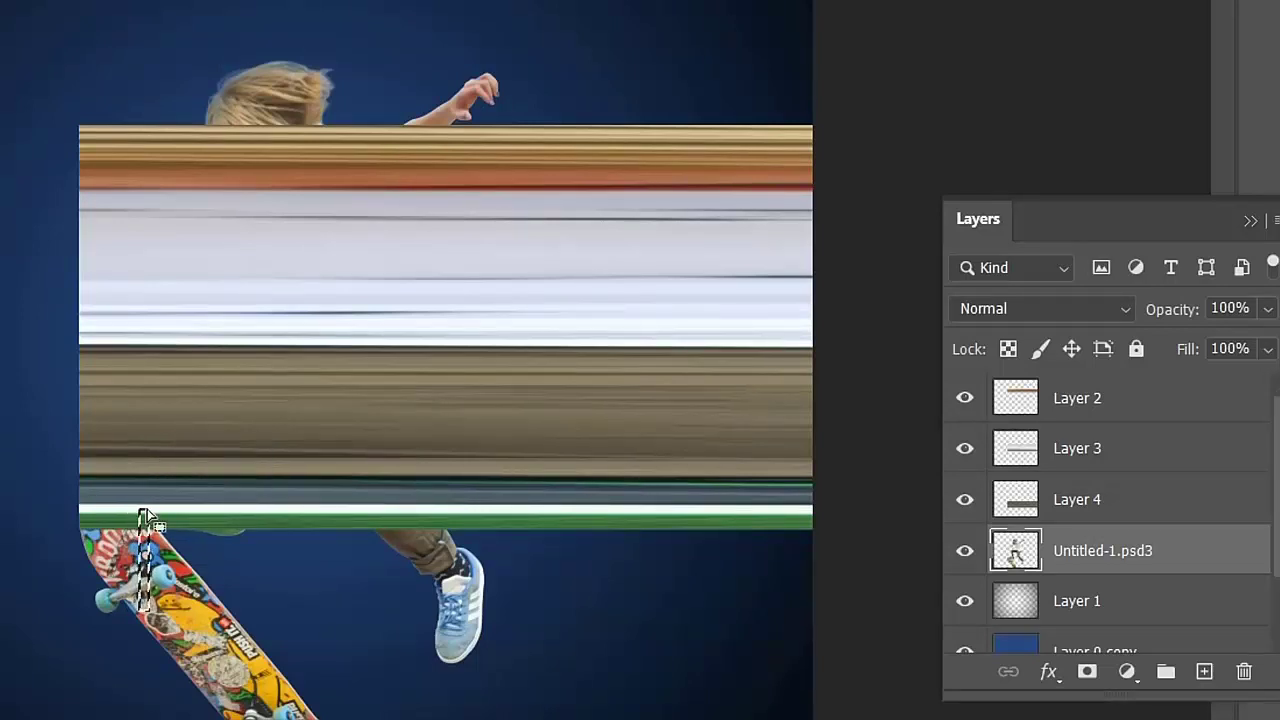
pyautogui.rightClick(144, 516)
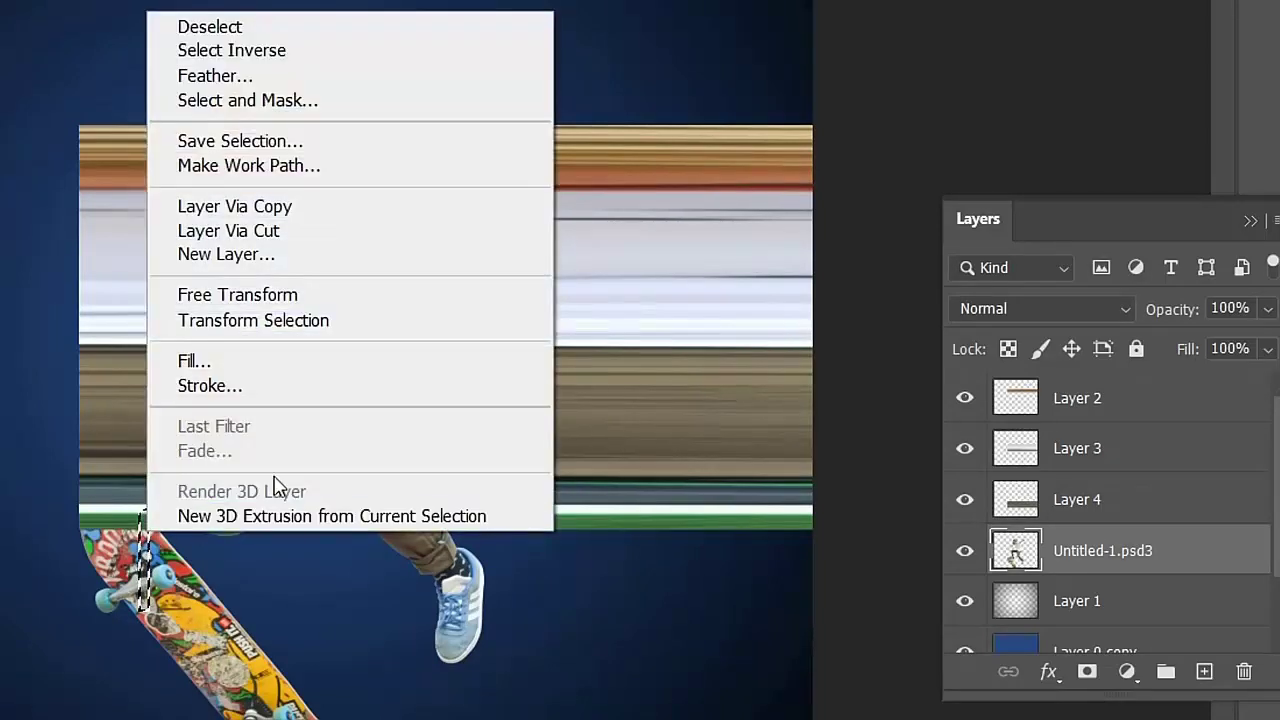
pyautogui.click(437, 213)
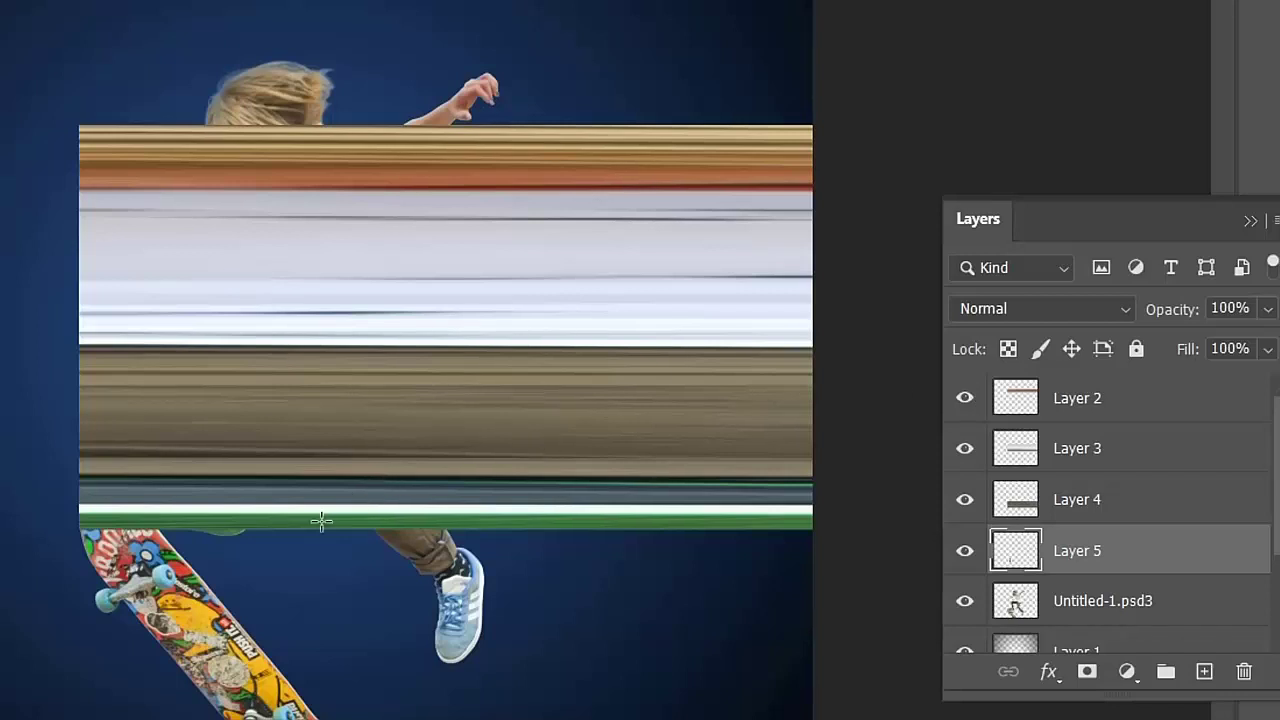
pyautogui.hotkey('ctrl', 't')
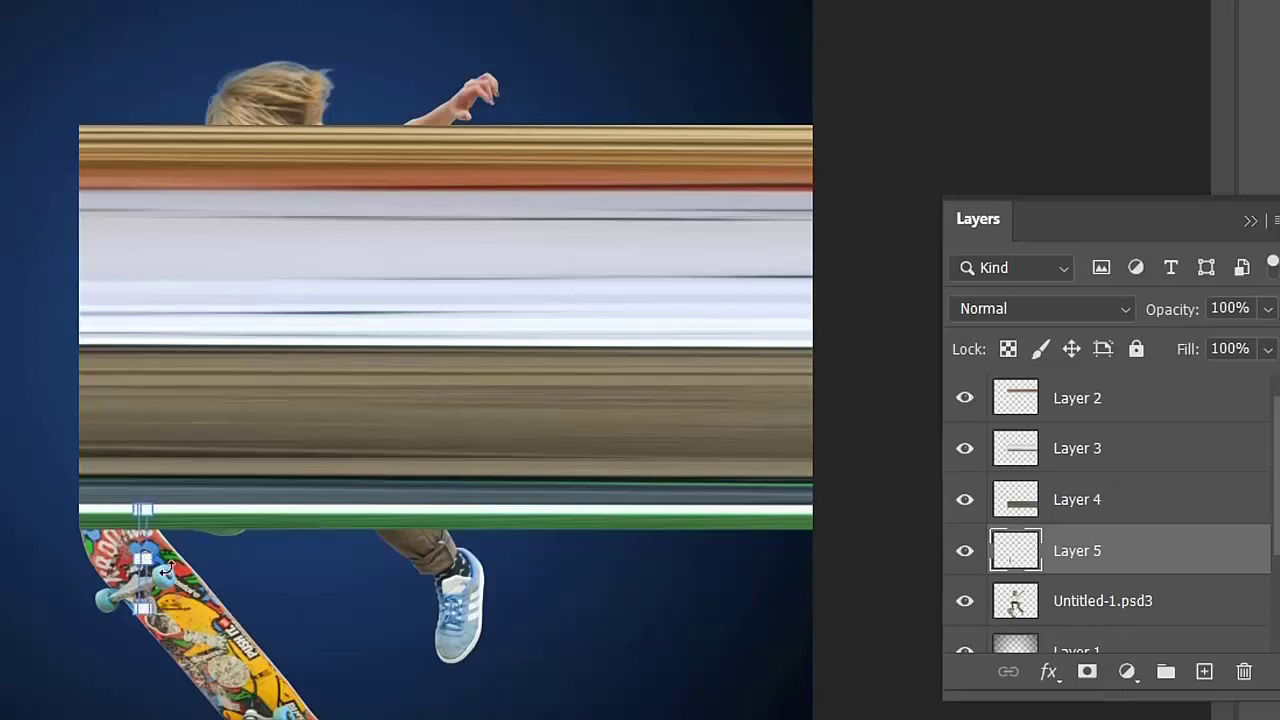
pyautogui.moveTo(152, 563)
pyautogui.mouseDown()
pyautogui.moveTo(872, 579)
pyautogui.moveTo(812, 580)
pyautogui.mouseUp()
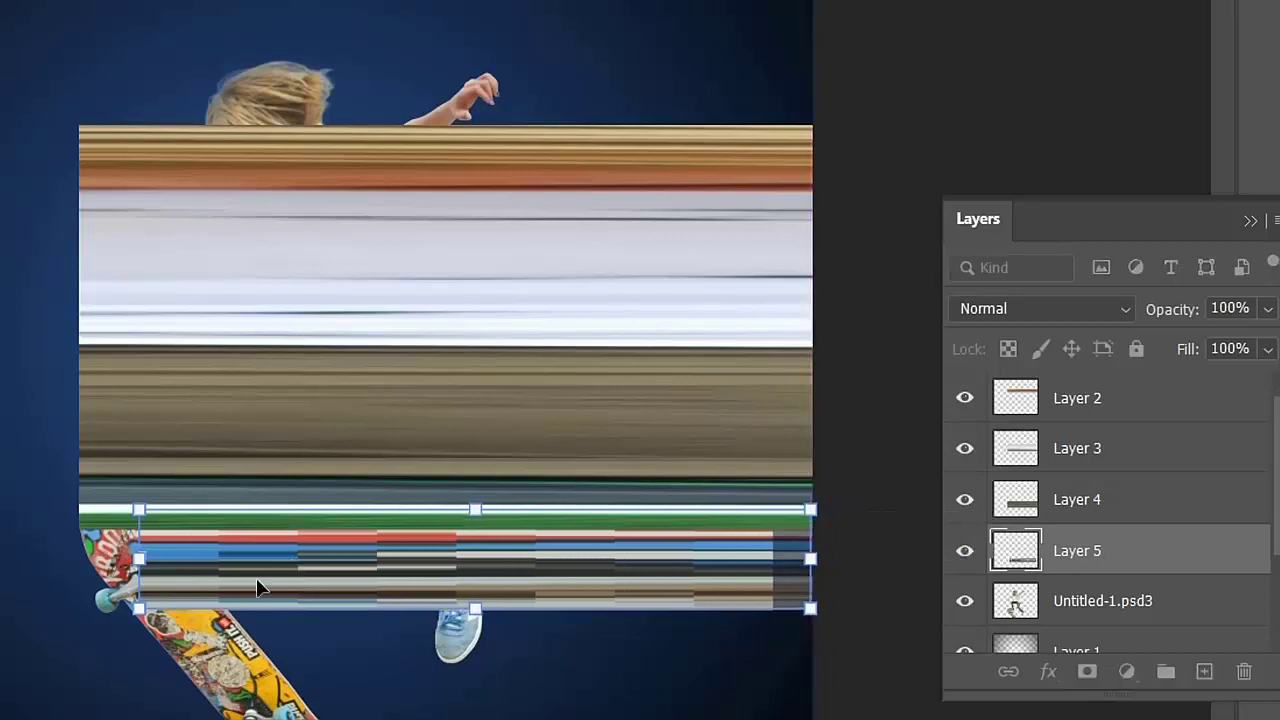
pyautogui.moveTo(137, 566); pyautogui.dragTo(80, 566)
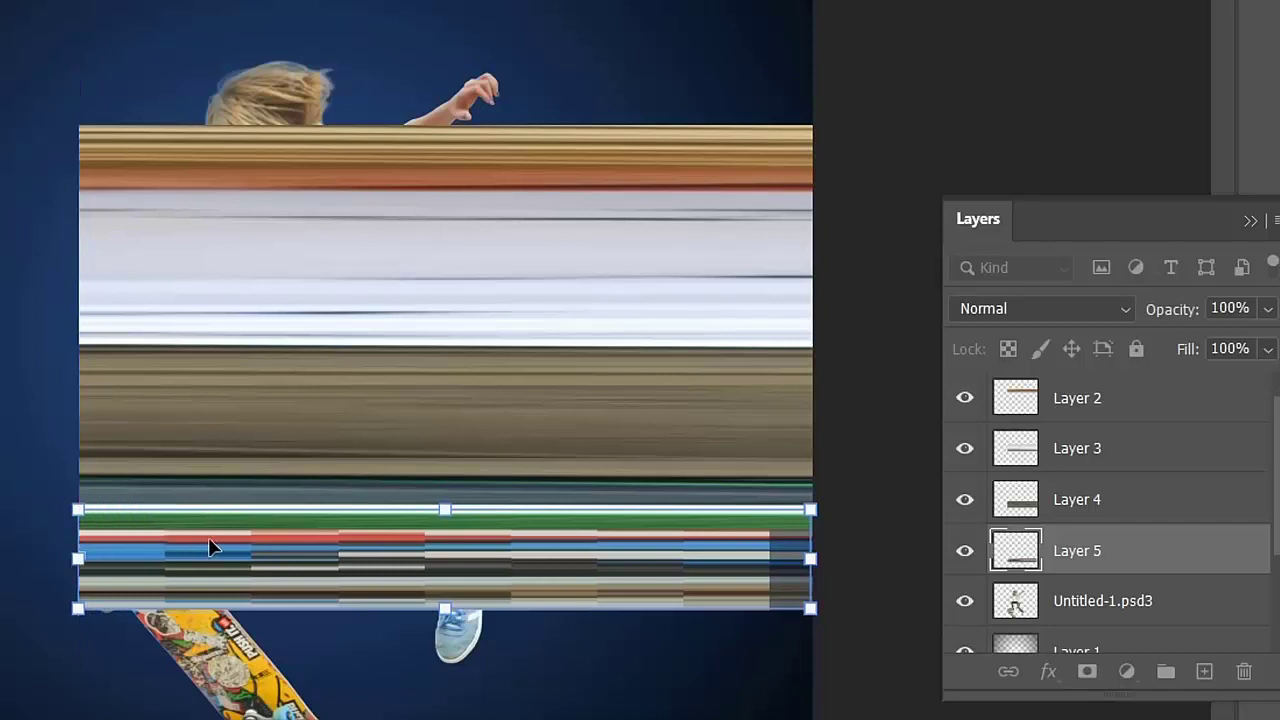
pyautogui.press('Return')
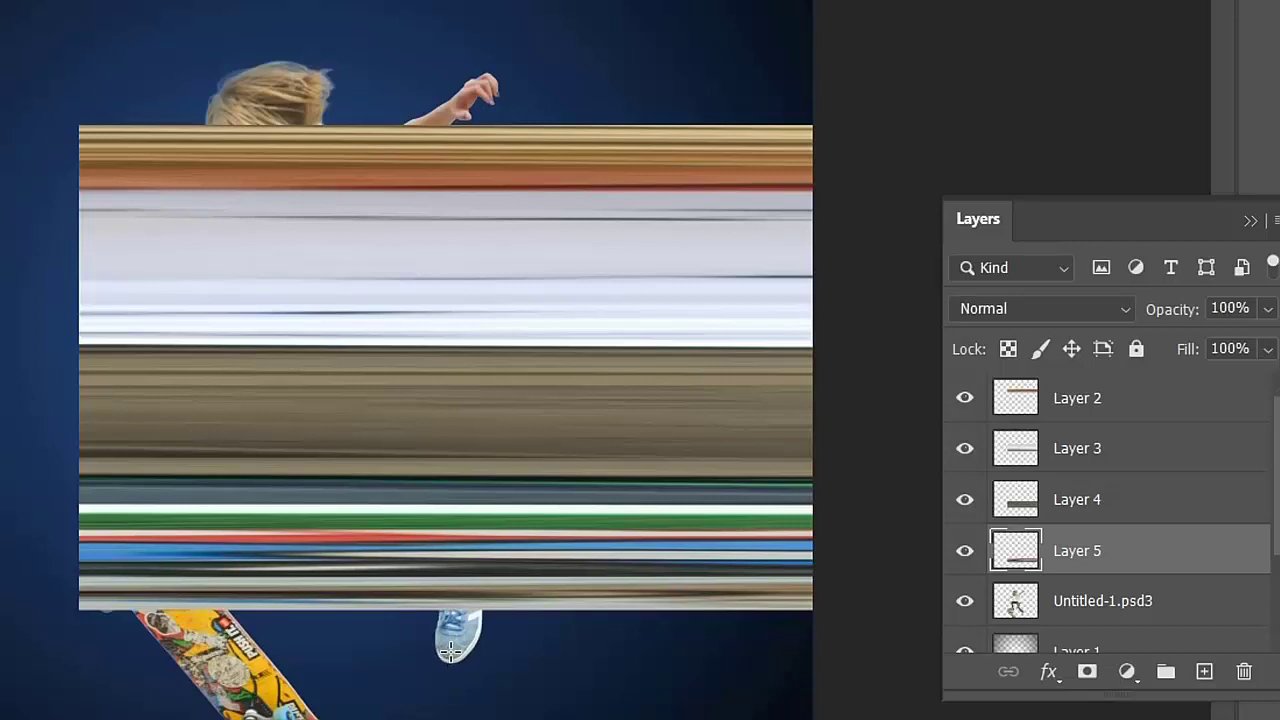
pyautogui.moveTo(453, 645)
pyautogui.mouseDown()
pyautogui.moveTo(467, 612)
pyautogui.moveTo(454, 604)
pyautogui.mouseUp()
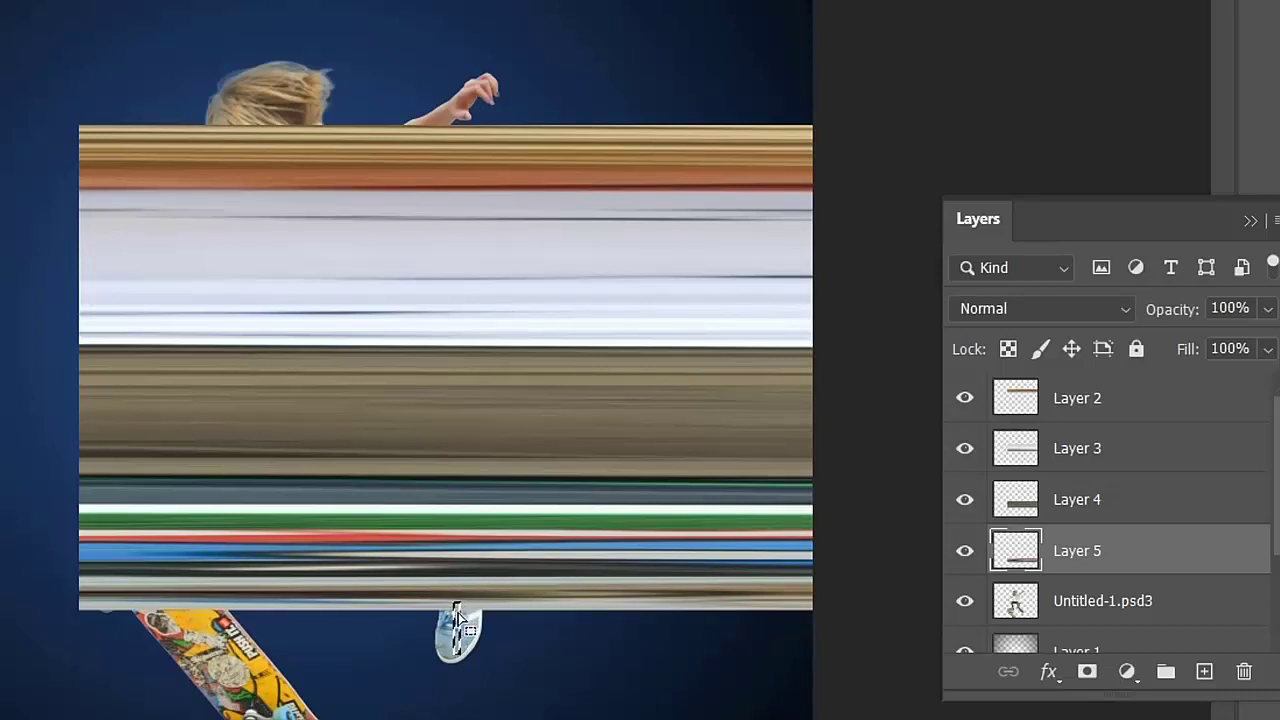
# Copy a sliver of the sneaker from the skater layer onto new Layer 6
pyautogui.click(1103, 601)
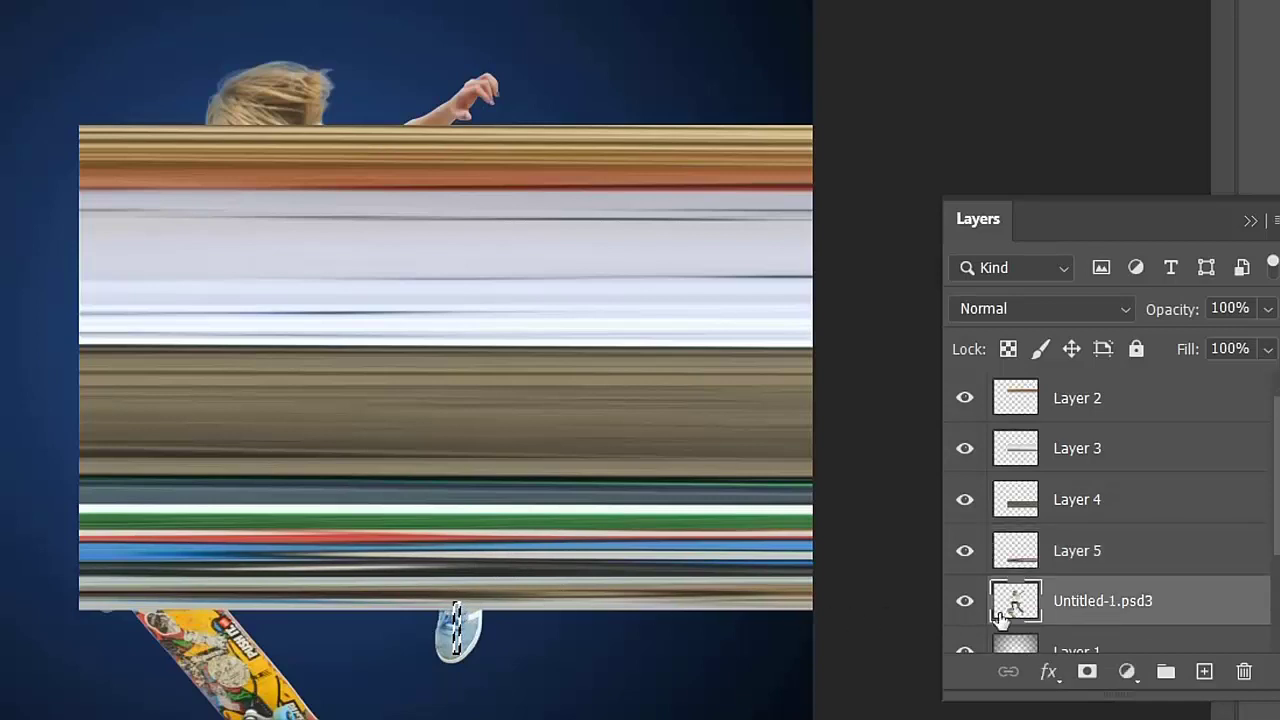
pyautogui.rightClick(458, 640)
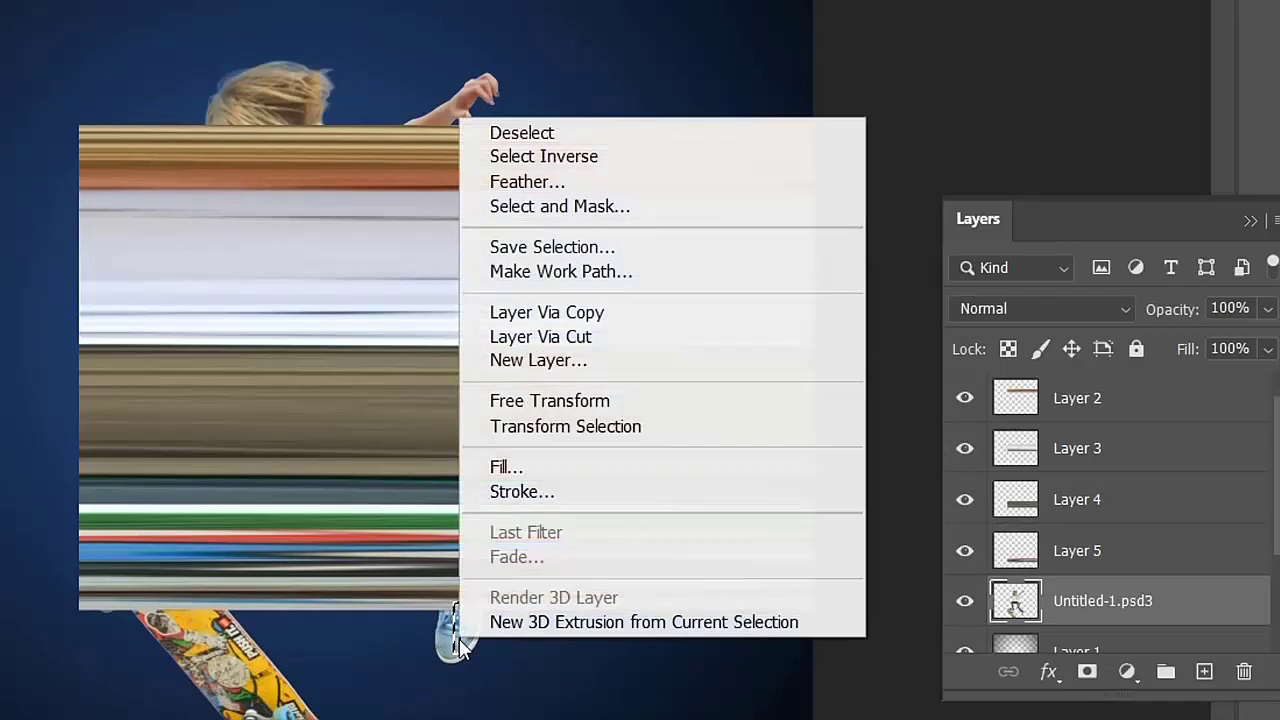
pyautogui.click(715, 314)
# Stretch the Layer 6 sneaker slice out to both canvas edges as a pale blue streak
pyautogui.hotkey('ctrl', 't')
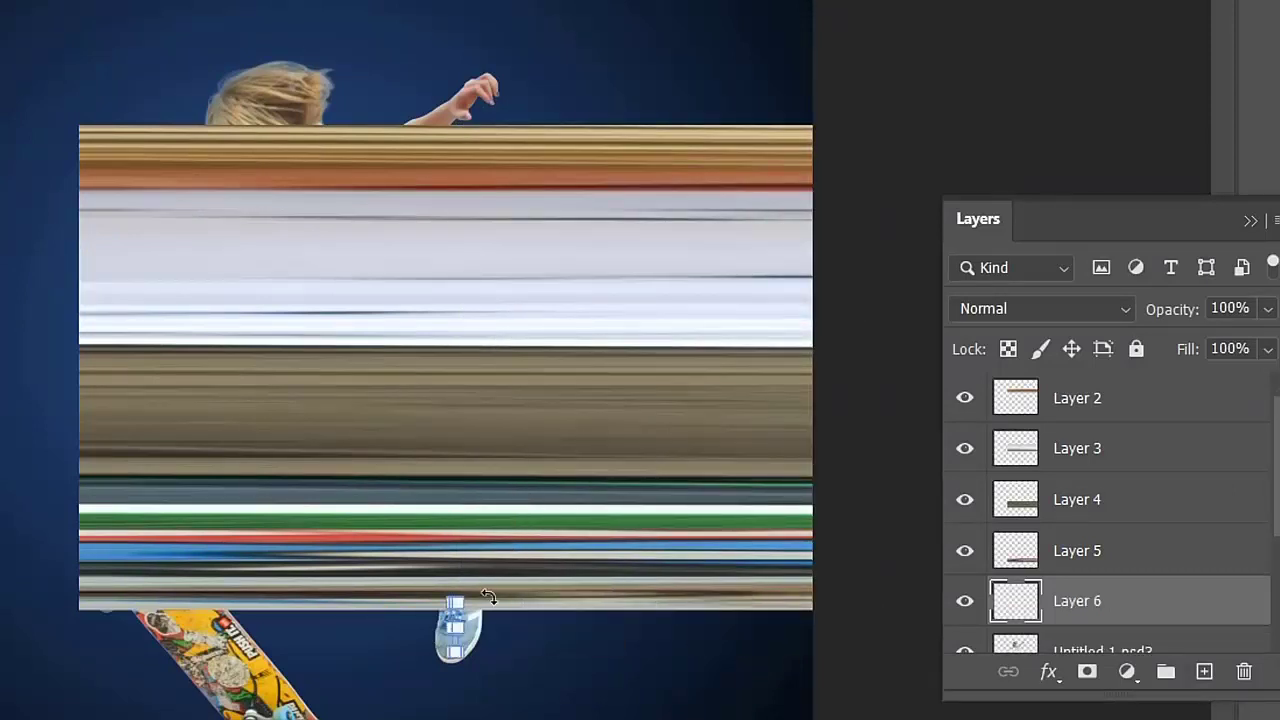
pyautogui.moveTo(466, 622); pyautogui.dragTo(877, 596)
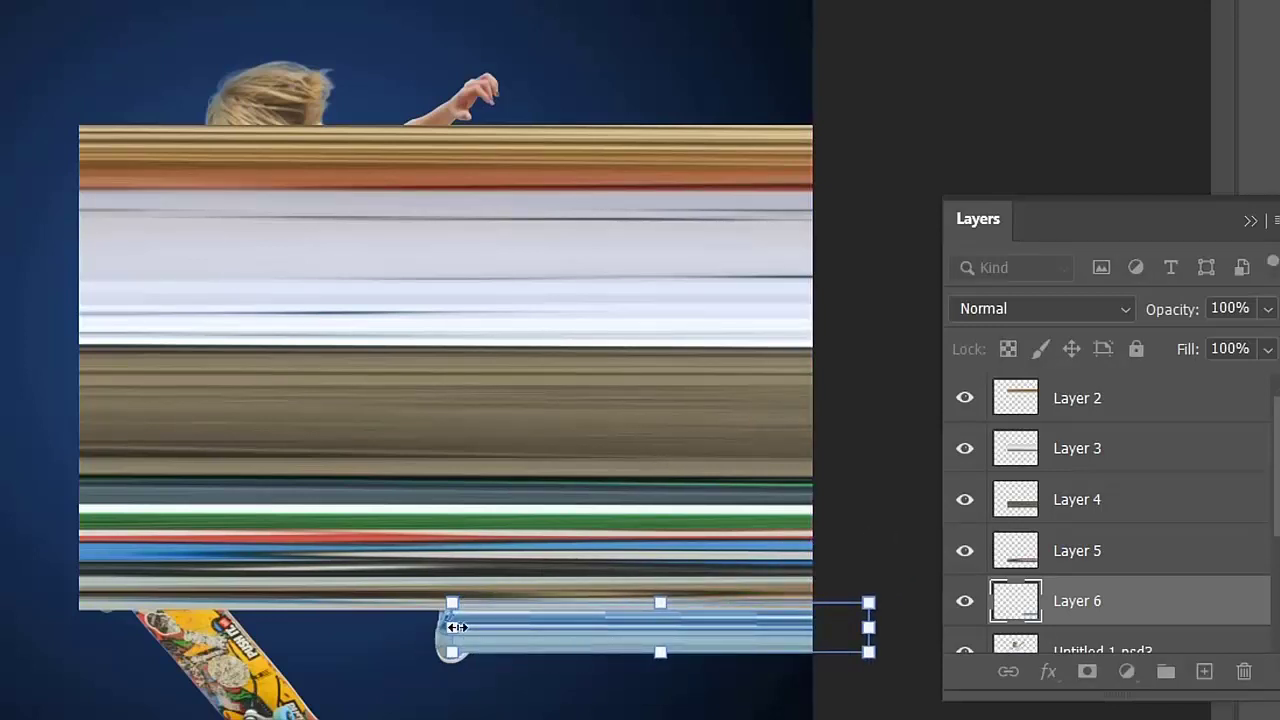
pyautogui.moveTo(464, 627); pyautogui.dragTo(115, 663)
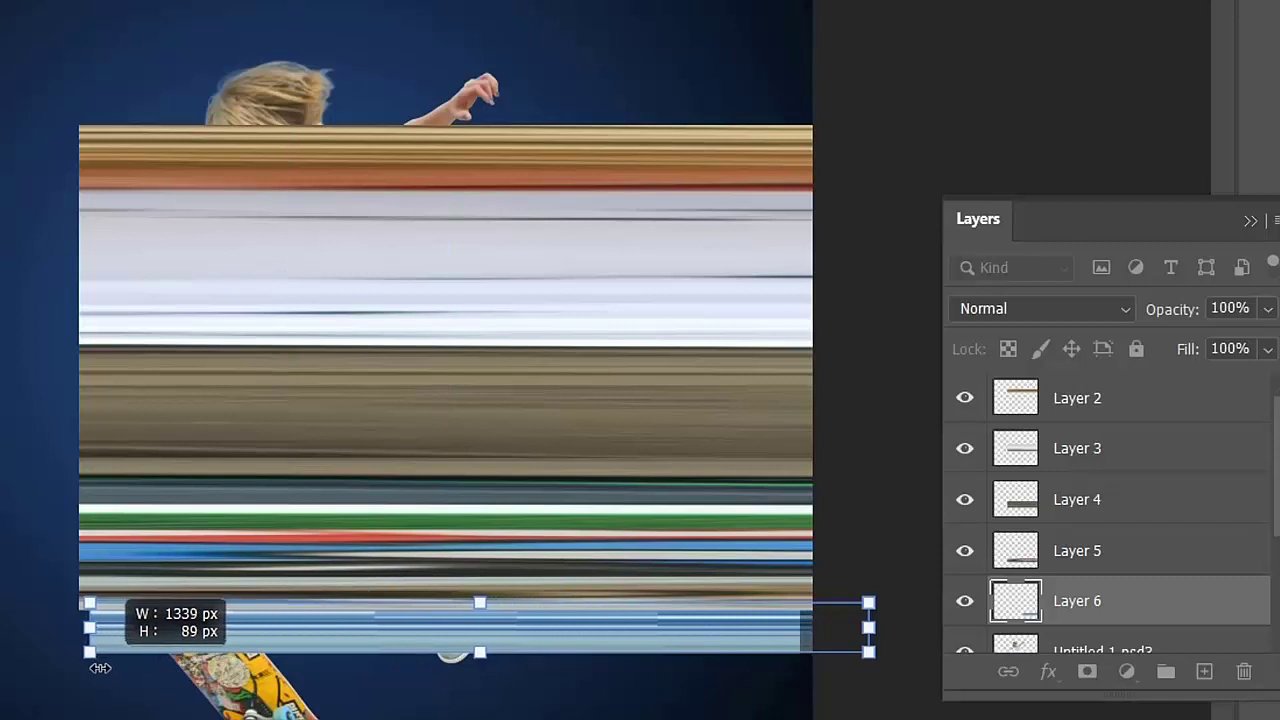
pyautogui.moveTo(115, 663); pyautogui.dragTo(97, 669)
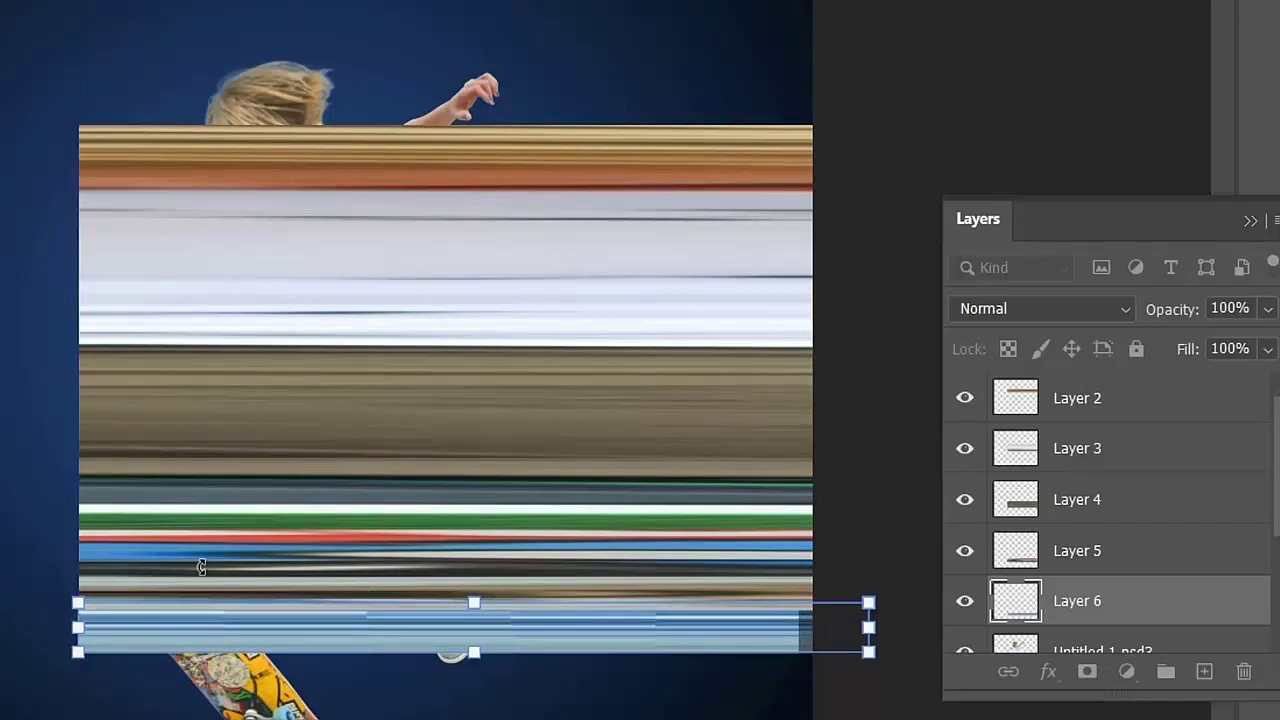
pyautogui.press('Return')
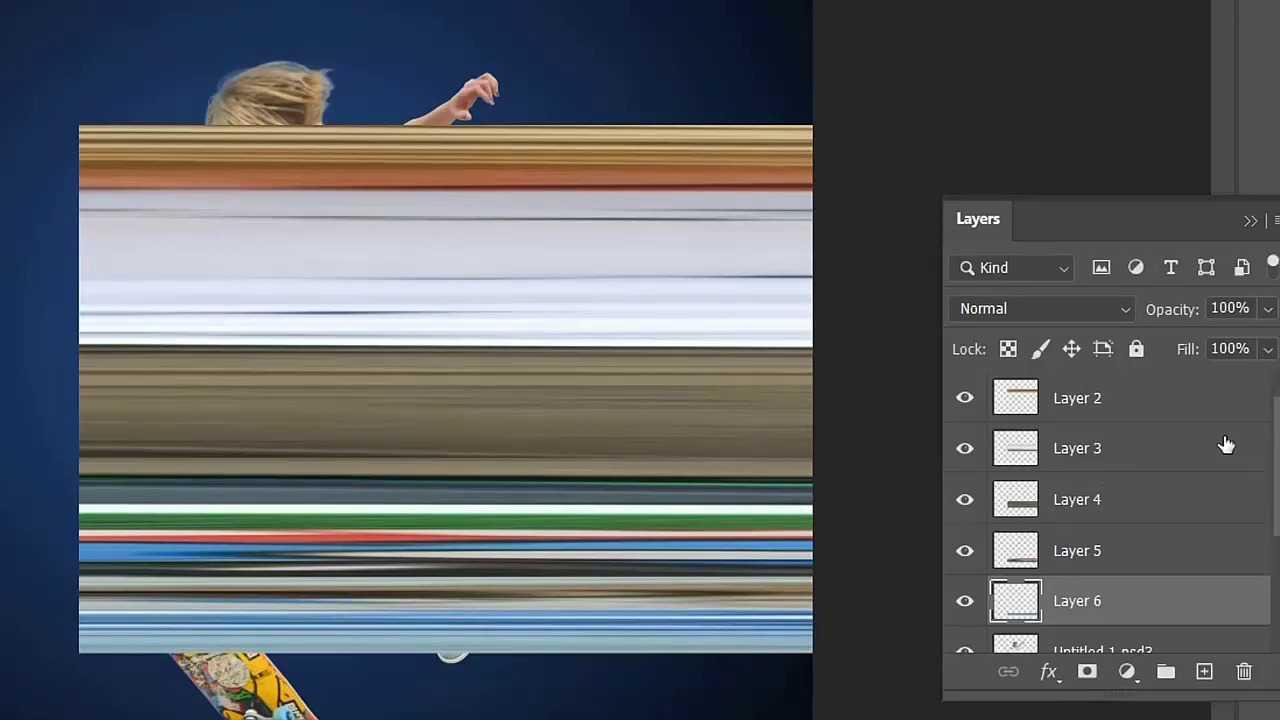
# Copy a thin strip of the lower skateboard from Untitled-1.psd3 onto new Layer 7
pyautogui.scroll(-2, 1180, 480)
pyautogui.scroll(-2, 1180, 480)
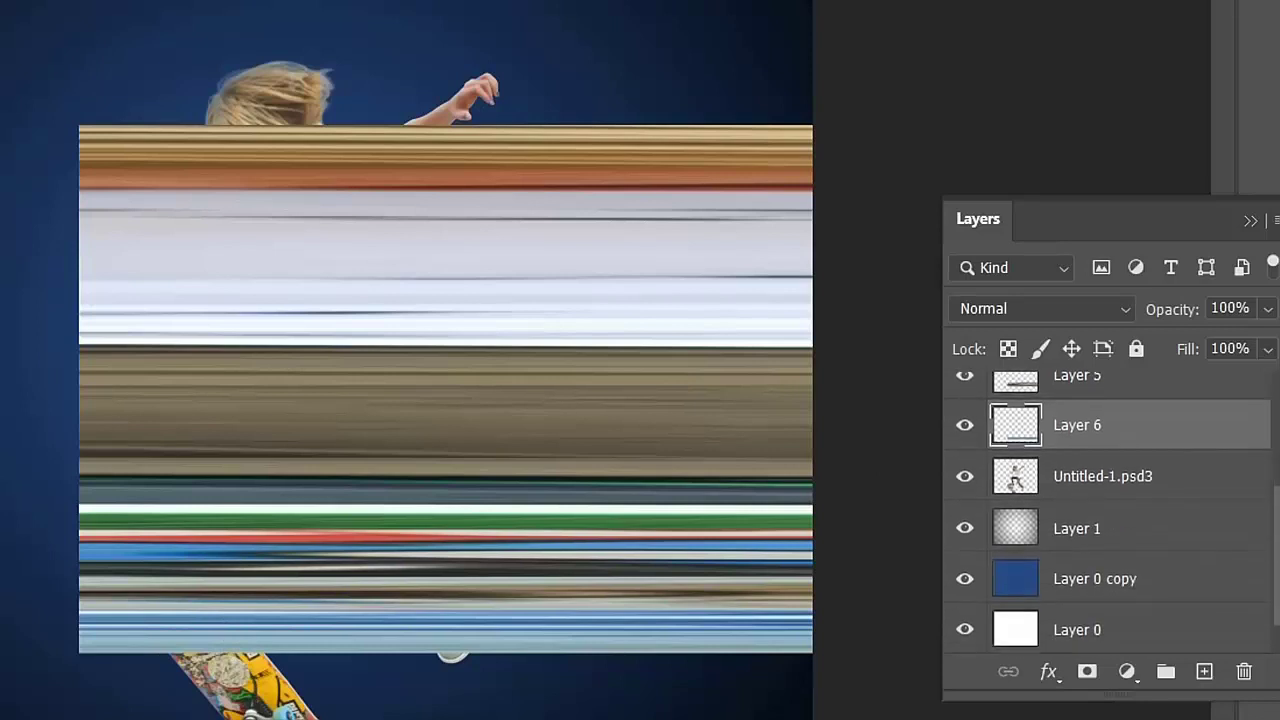
pyautogui.click(1180, 478)
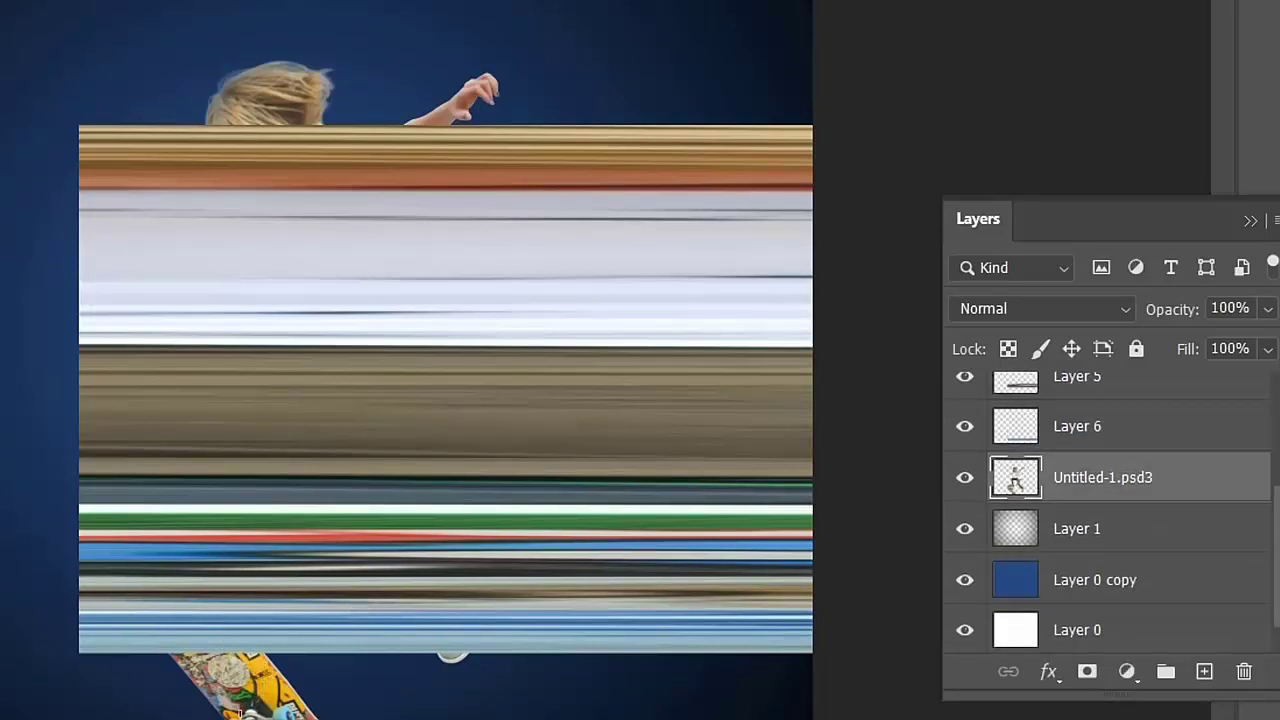
pyautogui.moveTo(234, 716); pyautogui.dragTo(243, 642)
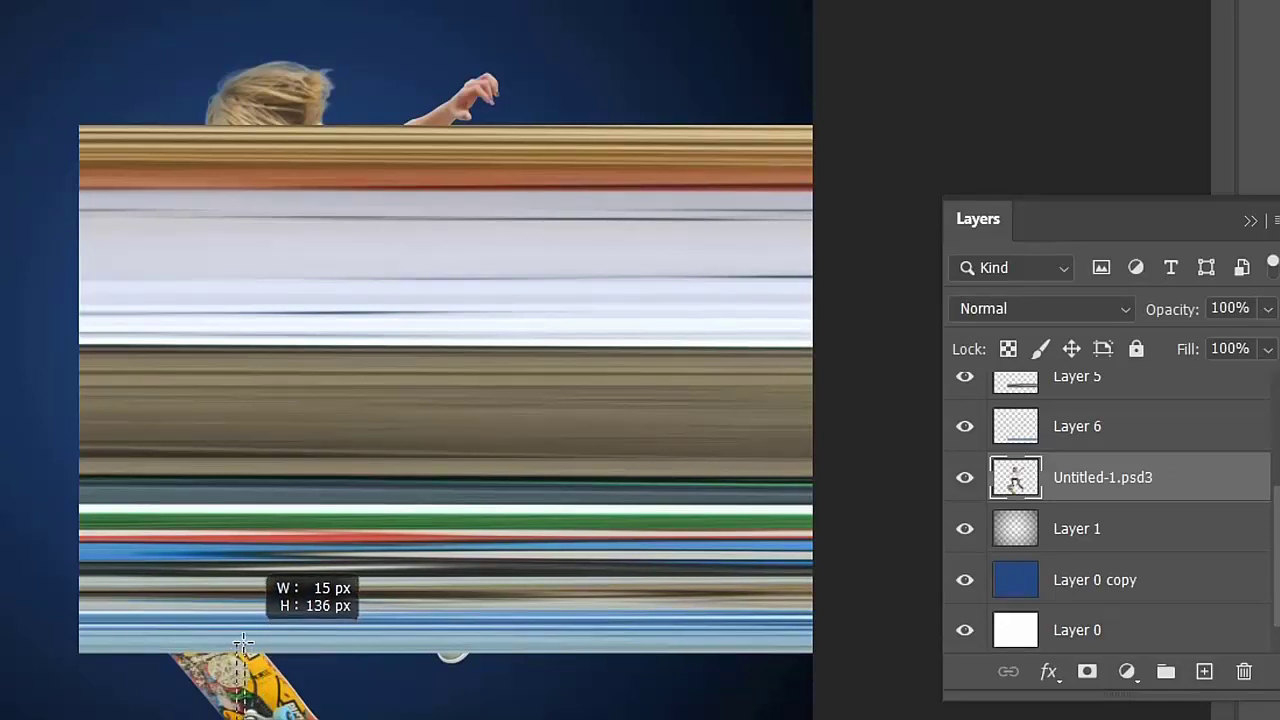
pyautogui.moveTo(243, 642); pyautogui.dragTo(240, 640)
pyautogui.rightClick(241, 655)
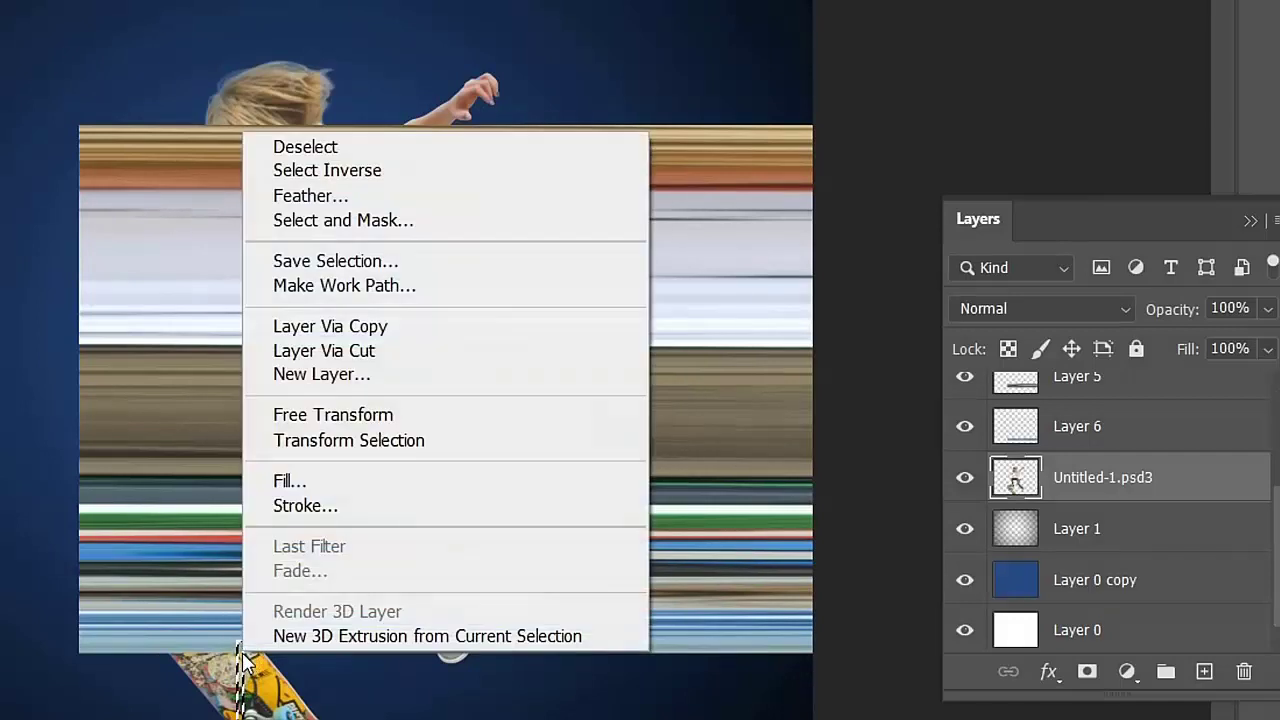
pyautogui.click(507, 327)
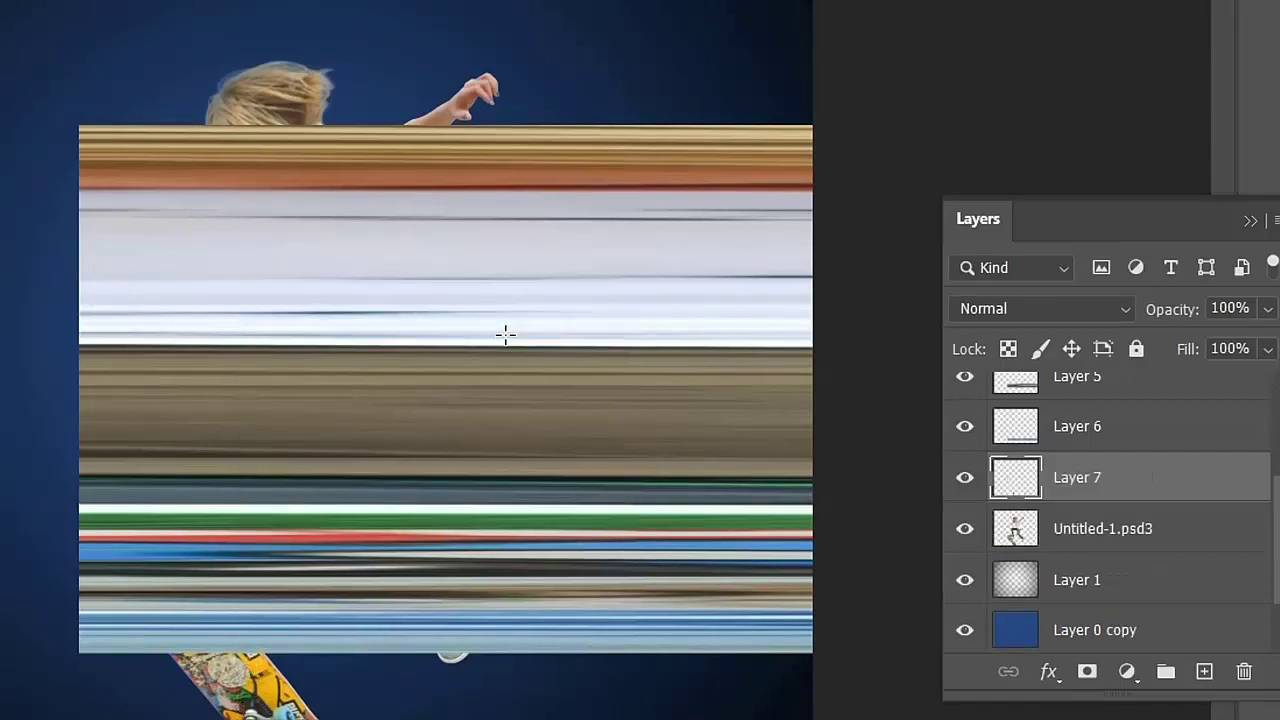
# Stretch the Layer 7 strip to full canvas width along the bottom
pyautogui.hotkey('ctrl', 't')
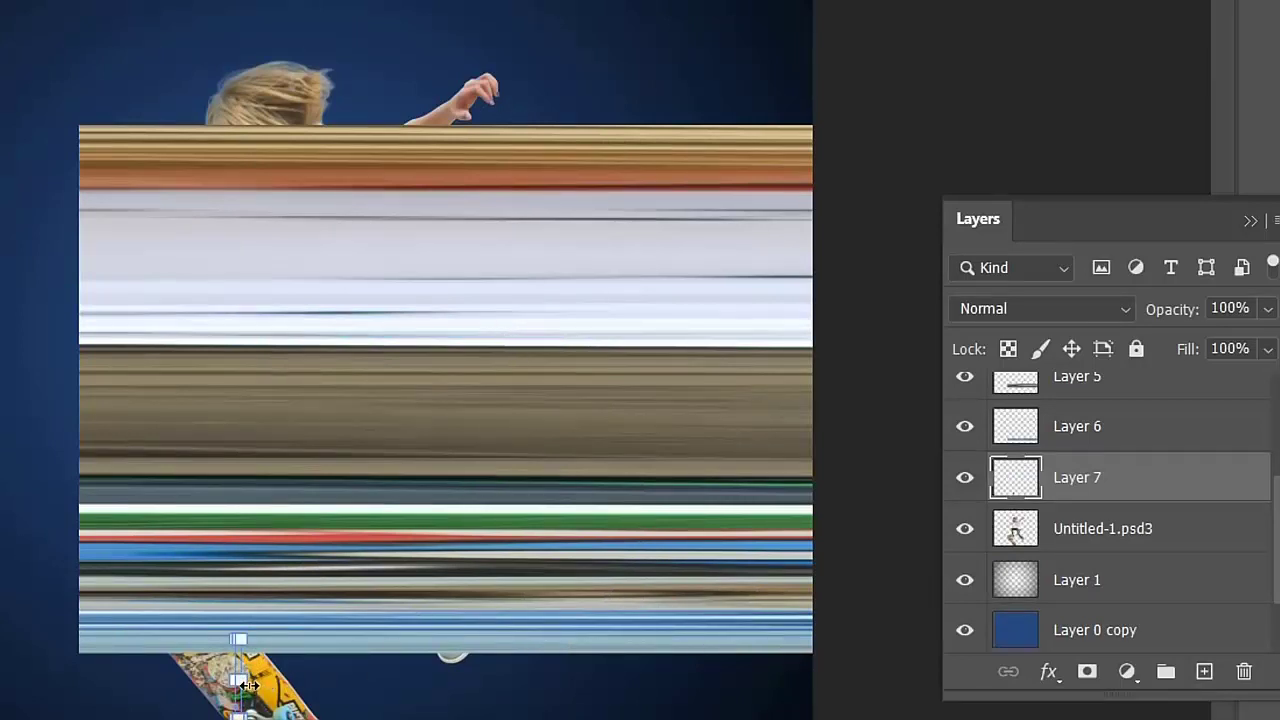
pyautogui.moveTo(248, 685); pyautogui.dragTo(834, 667)
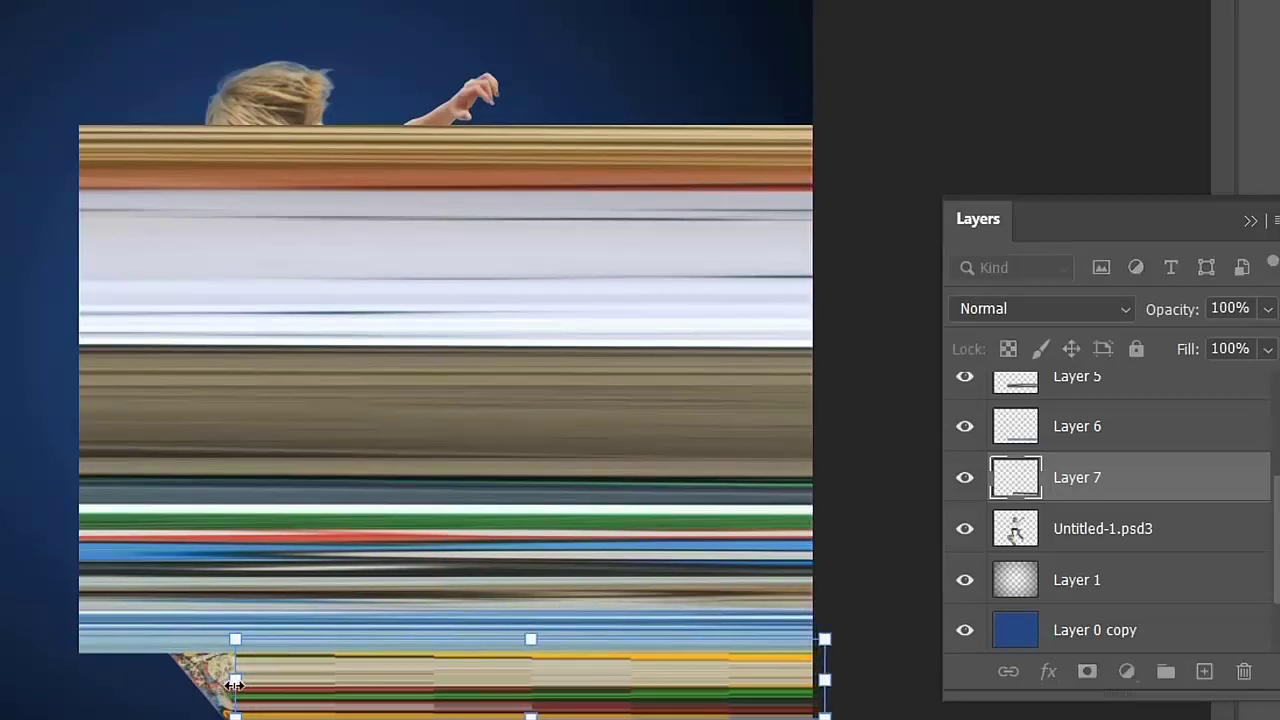
pyautogui.moveTo(234, 683); pyautogui.dragTo(78, 685)
pyautogui.press('Return')
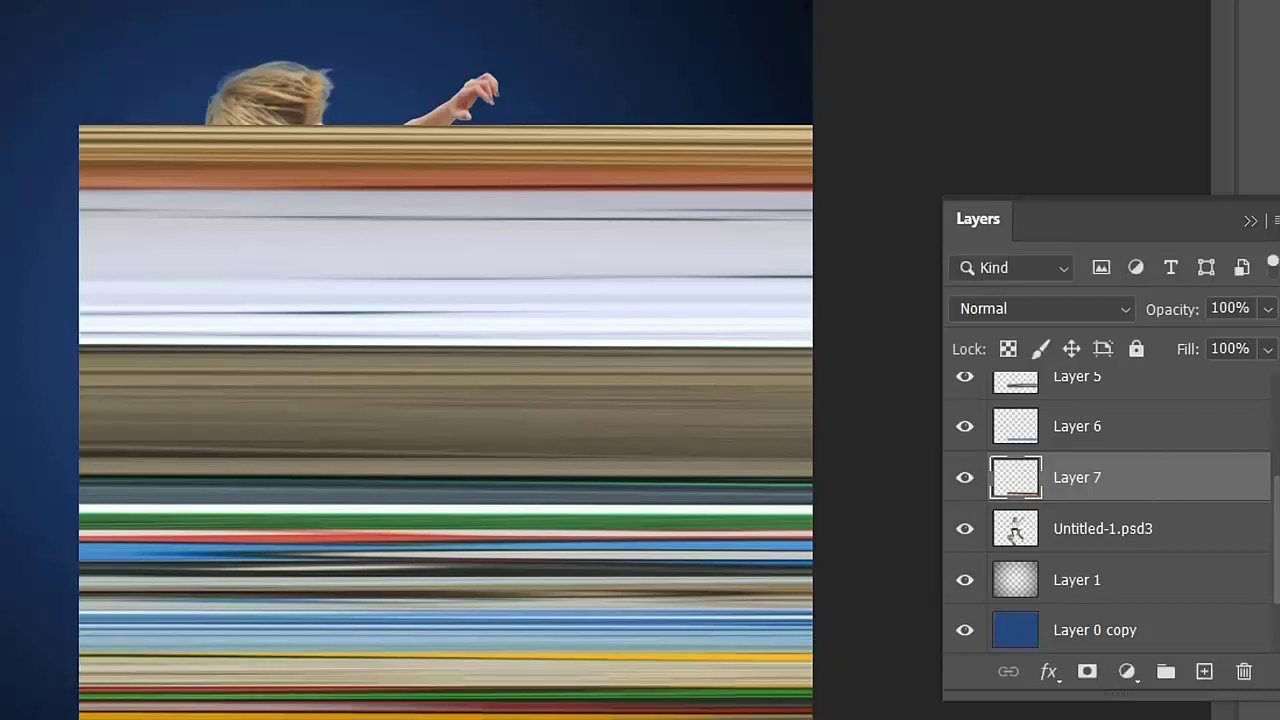
# Merge Layer 2 down into Layer 3 with Ctrl+E
pyautogui.scroll(2, 1110, 510)
pyautogui.scroll(1, 1110, 510)
pyautogui.scroll(-2, 1110, 510)
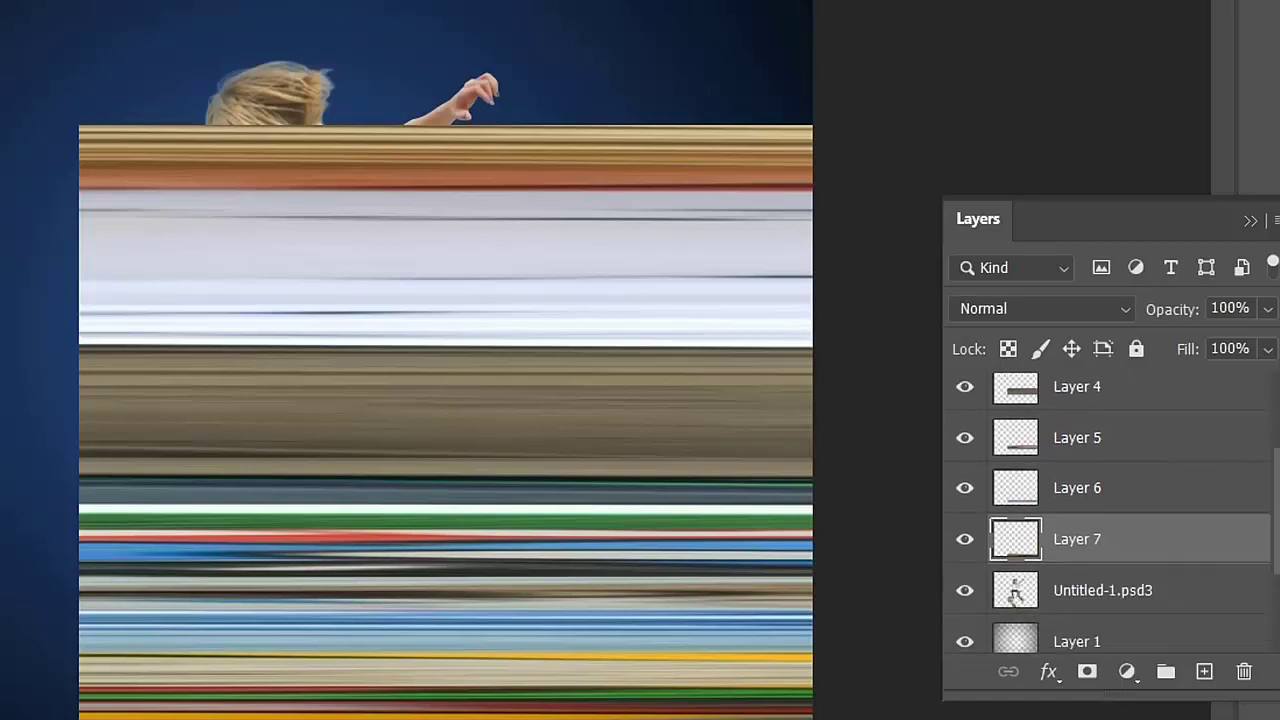
pyautogui.keyDown('shift'); pyautogui.click(1195, 487); pyautogui.keyUp('shift')
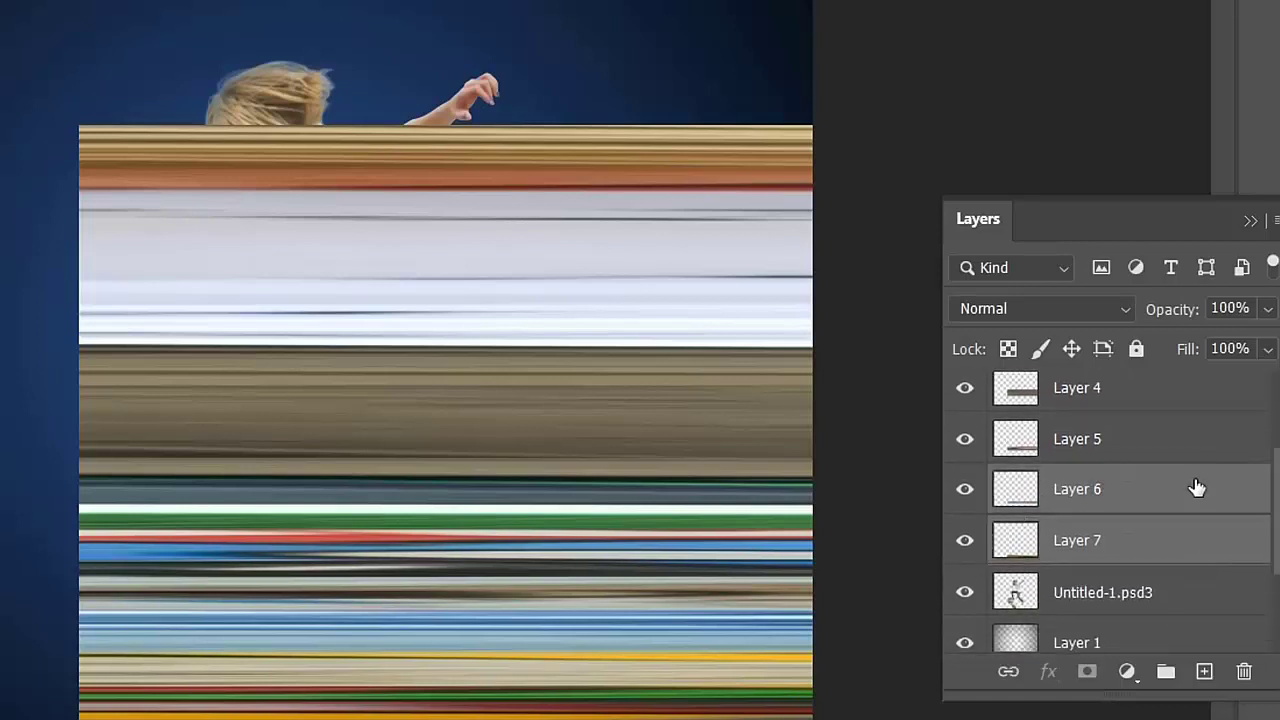
pyautogui.keyDown('shift'); pyautogui.click(1199, 451); pyautogui.keyUp('shift')
pyautogui.keyDown('shift'); pyautogui.click(1200, 400); pyautogui.keyUp('shift')
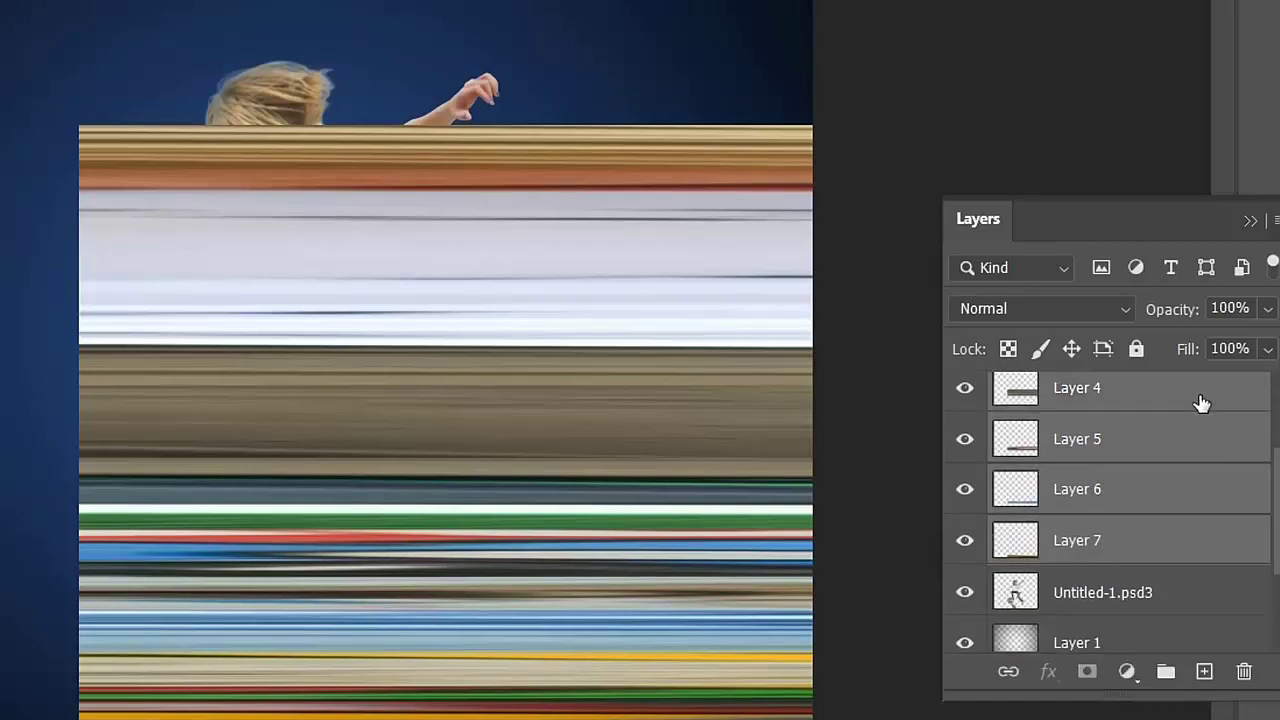
pyautogui.scroll(2, 1107, 514)
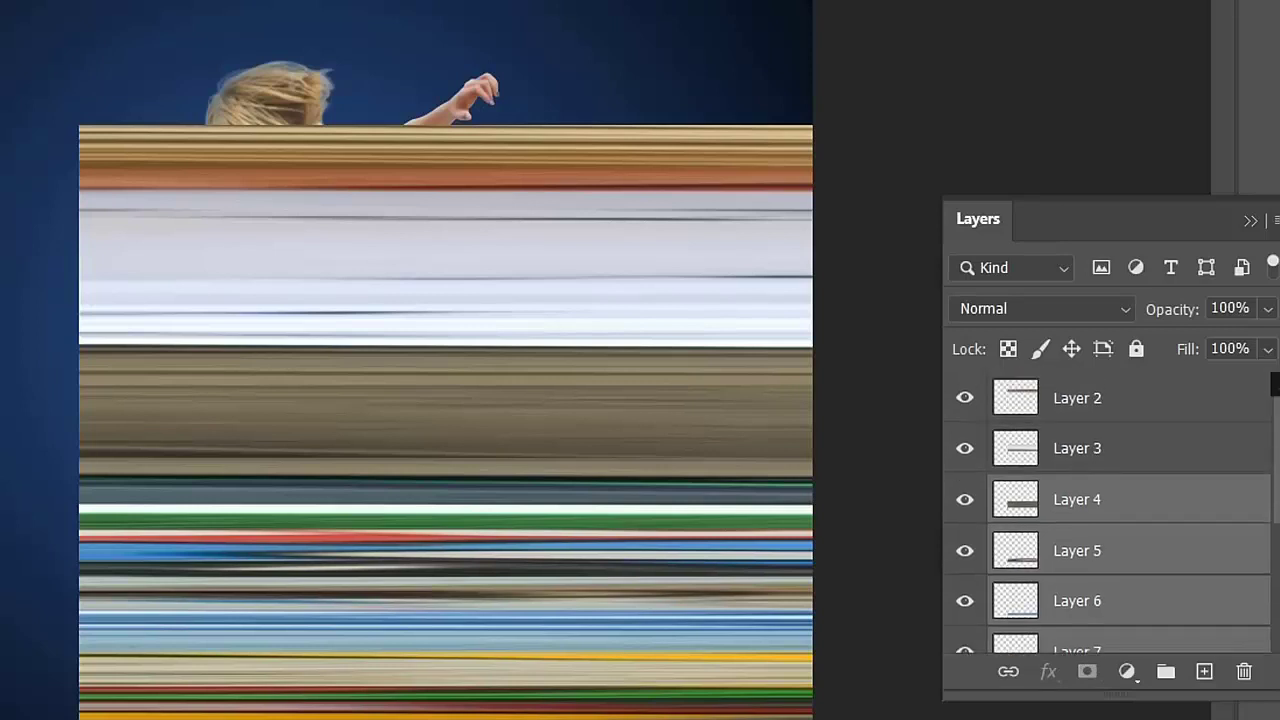
pyautogui.keyDown('shift'); pyautogui.click(1195, 463); pyautogui.keyUp('shift')
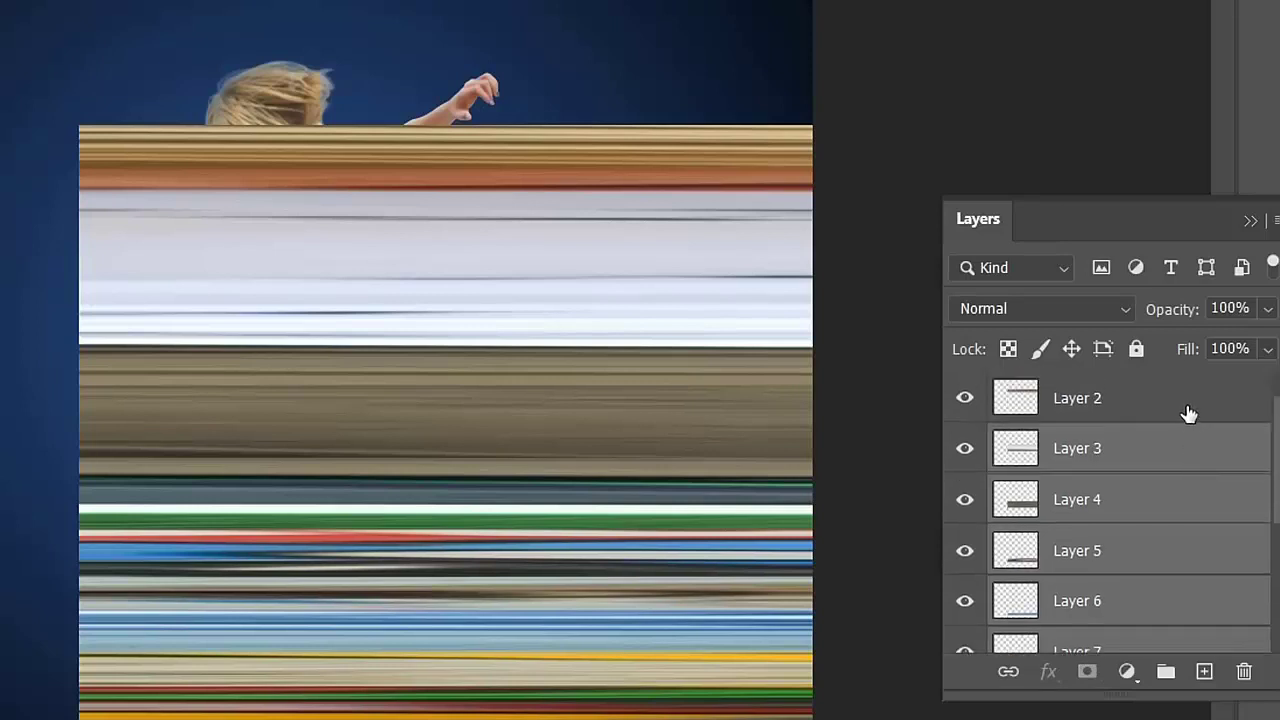
pyautogui.keyDown('shift'); pyautogui.click(1188, 414); pyautogui.keyUp('shift')
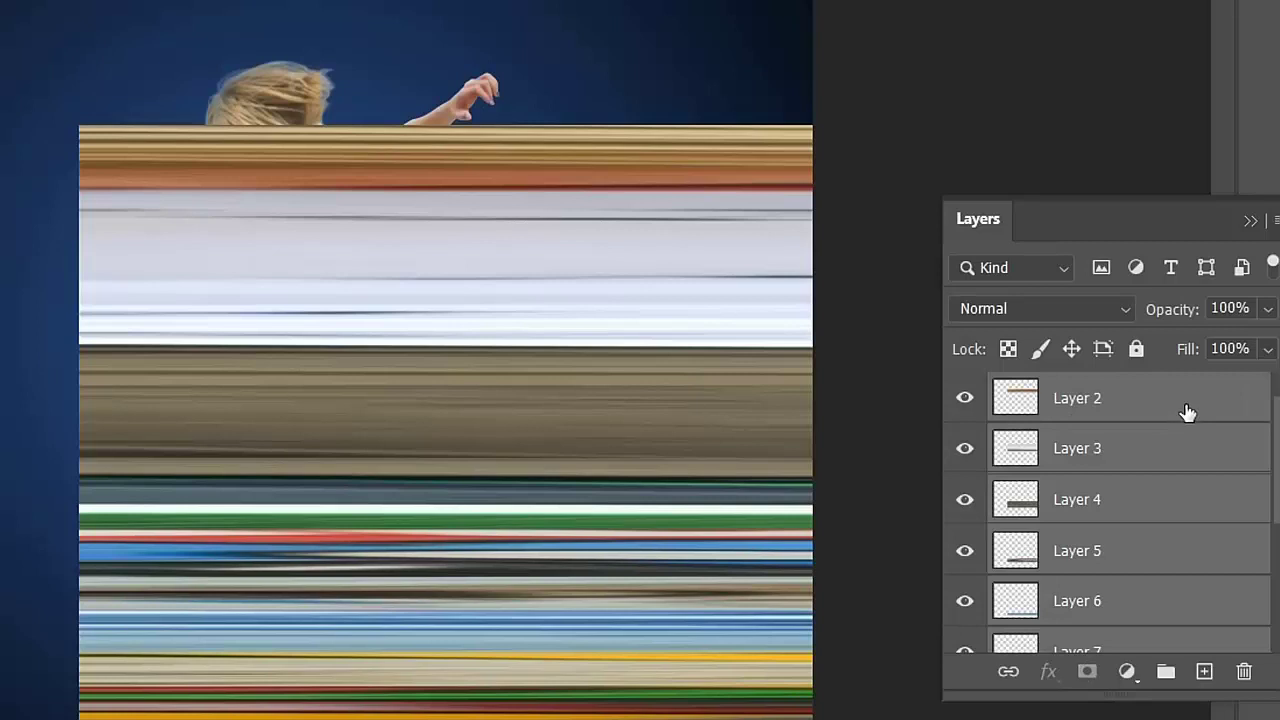
pyautogui.click(1188, 413)
pyautogui.hotkey('ctrl', 'e')
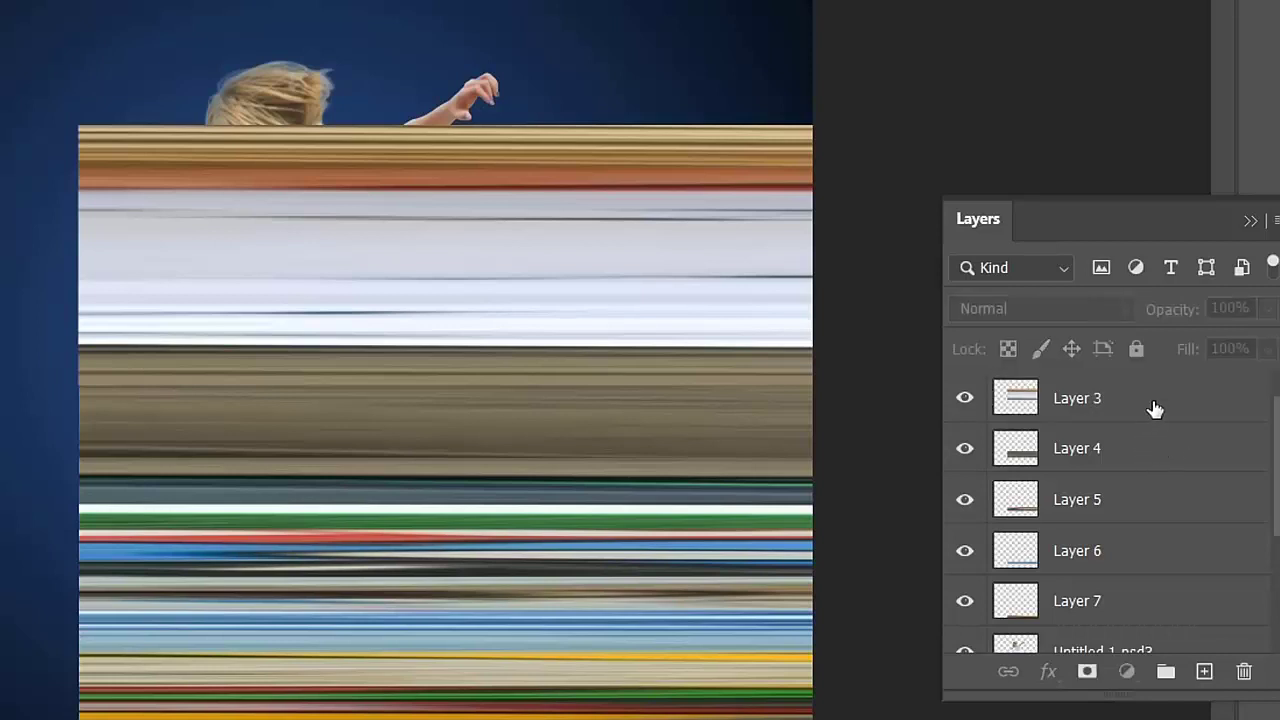
# Select Layers 3 through 7 and merge them into a single Layer 3
pyautogui.click(1151, 408)
pyautogui.keyDown('shift'); pyautogui.click(1155, 448); pyautogui.keyUp('shift')
pyautogui.keyDown('shift'); pyautogui.click(1152, 495); pyautogui.keyUp('shift')
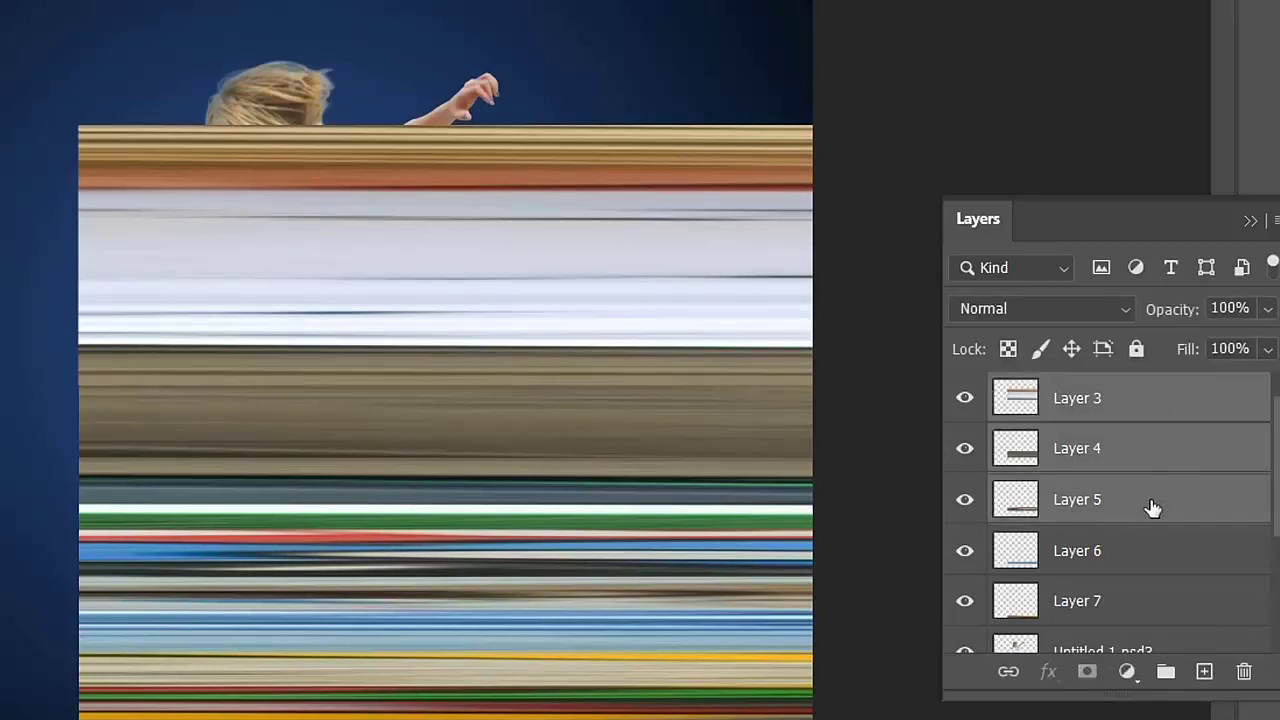
pyautogui.keyDown('shift'); pyautogui.click(1143, 566); pyautogui.keyUp('shift')
pyautogui.keyDown('shift'); pyautogui.click(1135, 598); pyautogui.keyUp('shift')
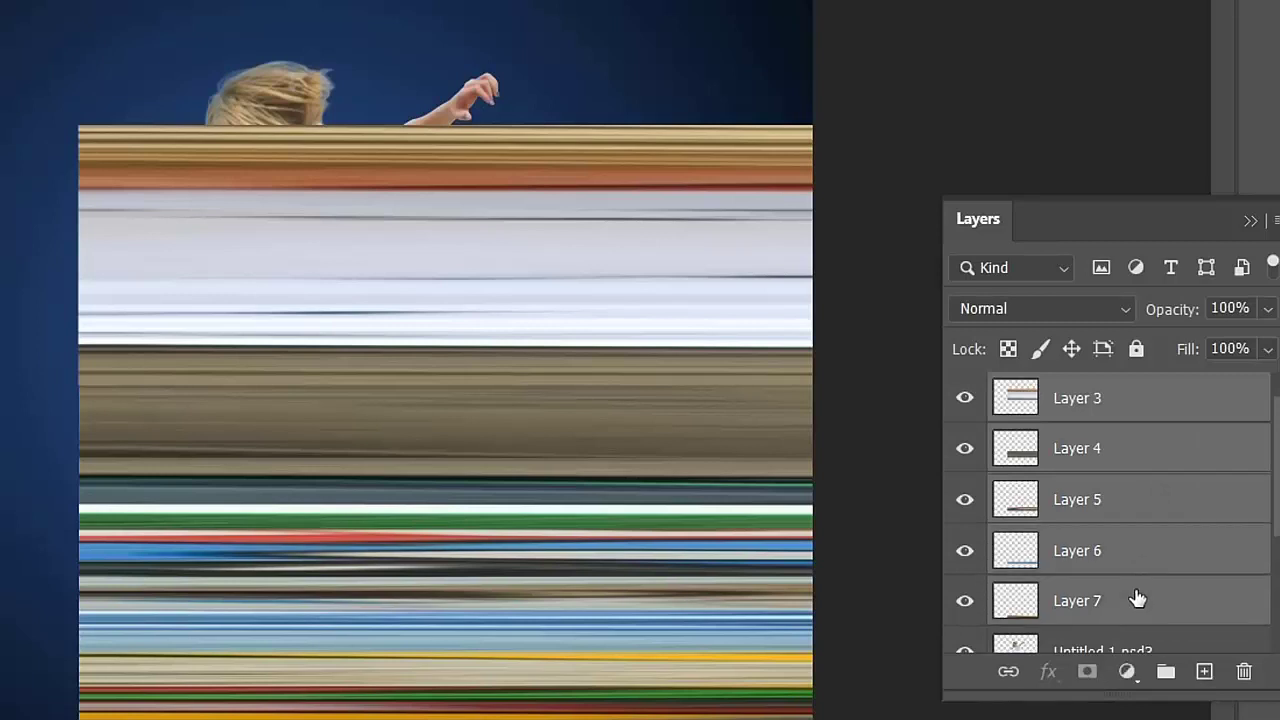
pyautogui.hotkey('ctrl', 'e')
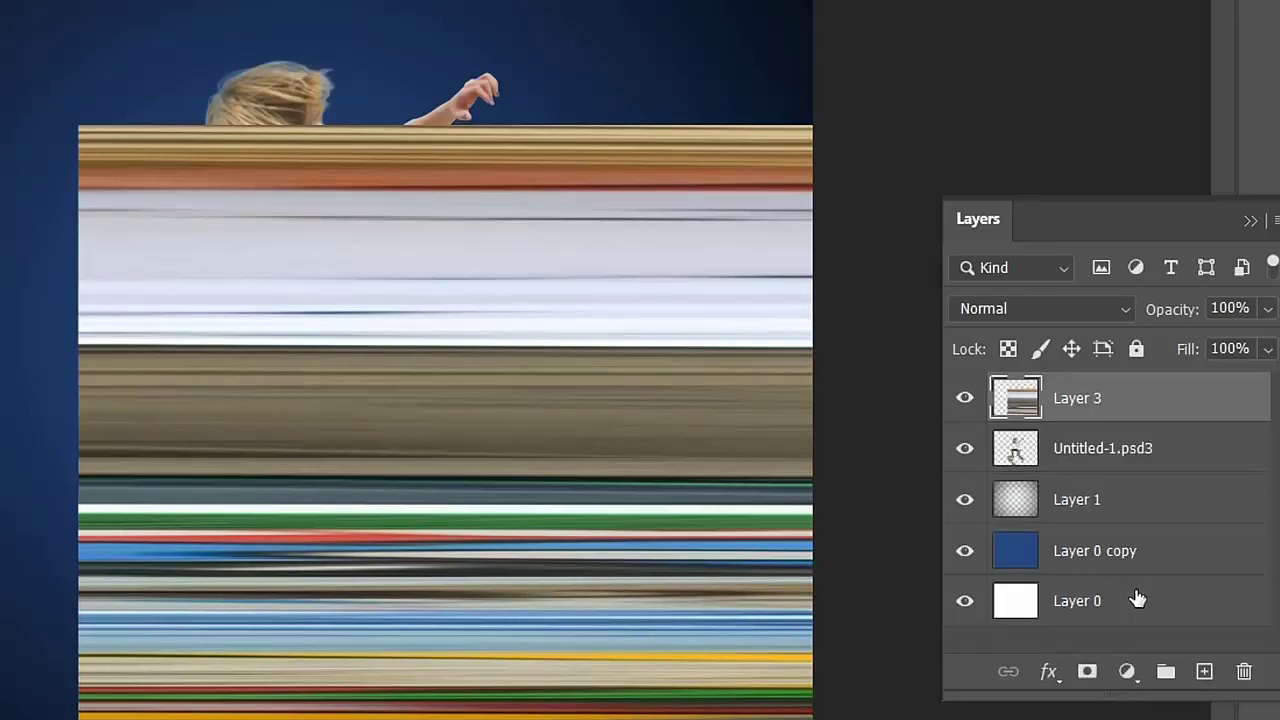
# Toggle Layer 3's visibility, then marquee a 59 × 1066 px strip down the stripes' left edge
pyautogui.click(963, 401)
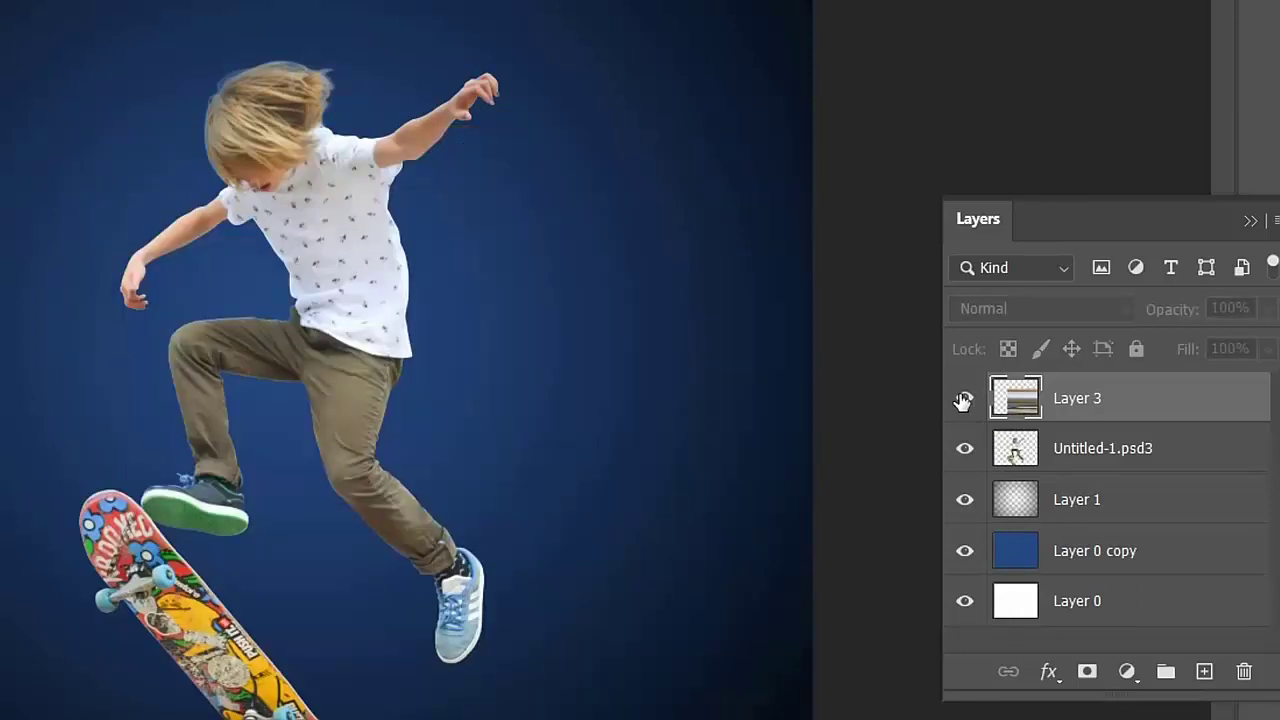
pyautogui.click(963, 401)
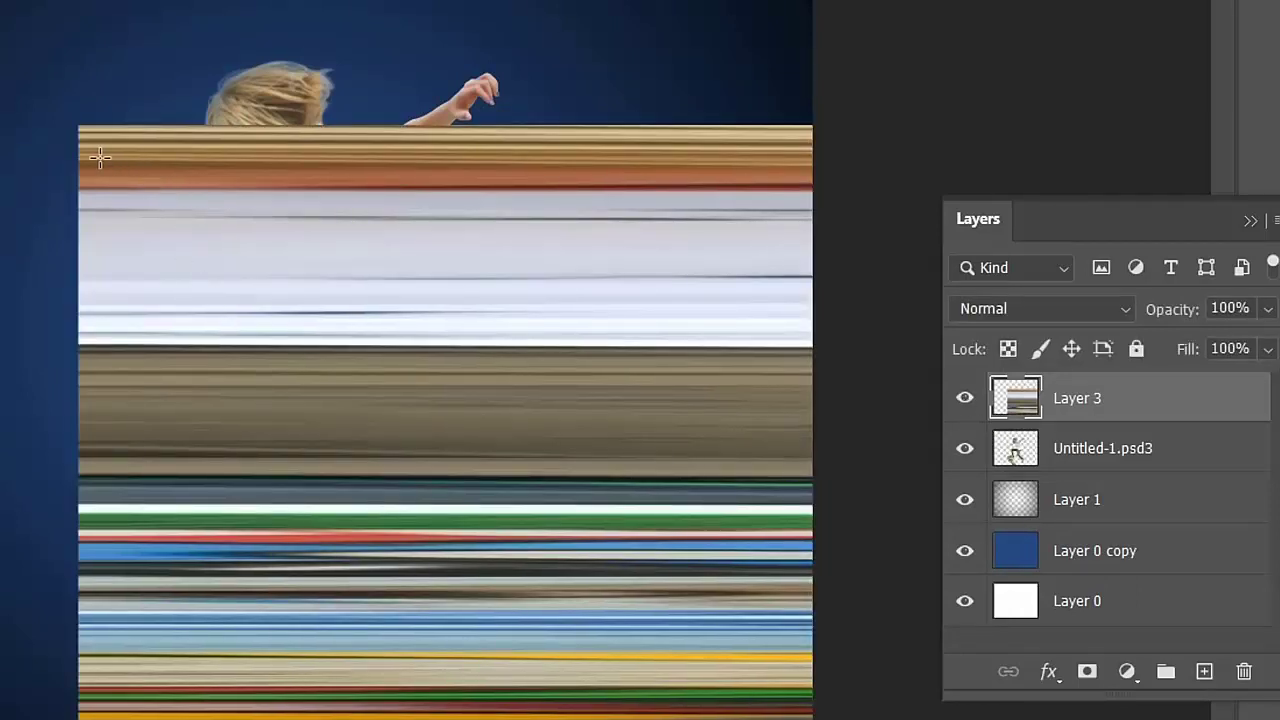
pyautogui.moveTo(62, 113)
pyautogui.mouseDown()
pyautogui.moveTo(138, 706)
pyautogui.moveTo(95, 717)
pyautogui.mouseUp()
# Copy the selected left-edge strip onto new Layer 4 via Layer Via Copy
pyautogui.rightClick(84, 680)
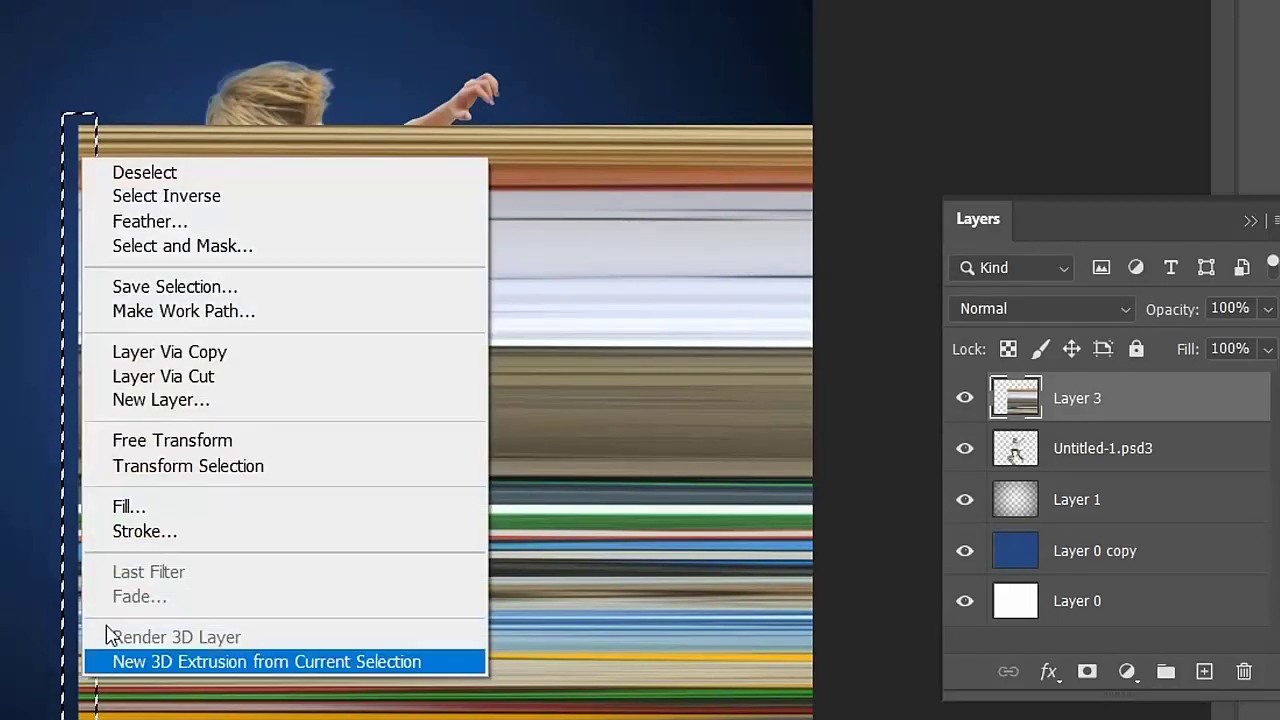
pyautogui.click(316, 352)
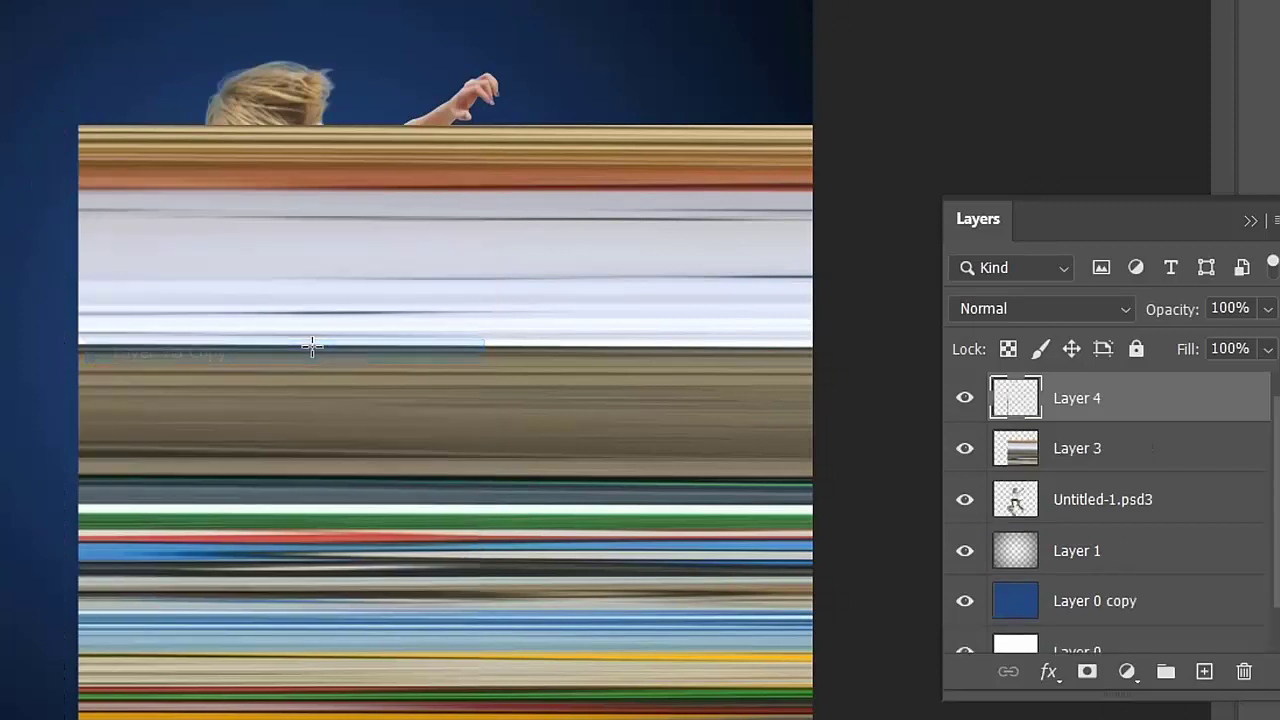
pyautogui.click(965, 450)
pyautogui.click(965, 452)
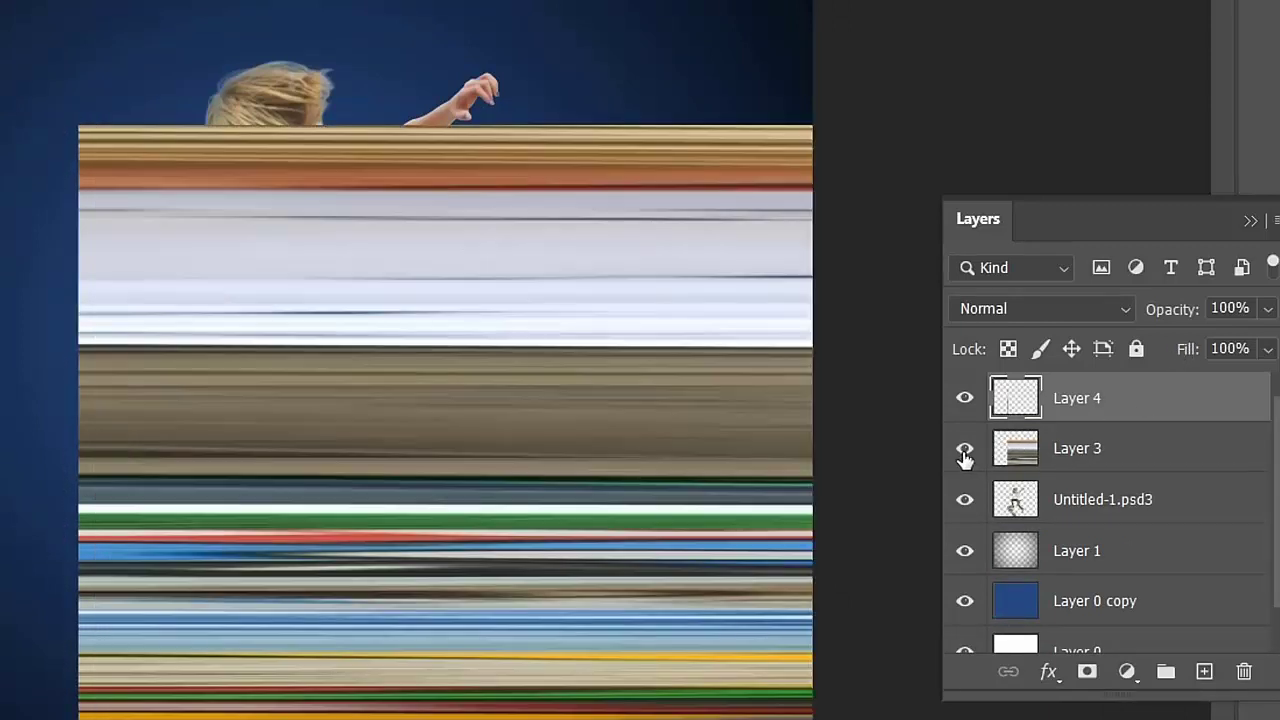
# Select the full stripe Layer 3 and send it to the trash
pyautogui.click(1108, 444)
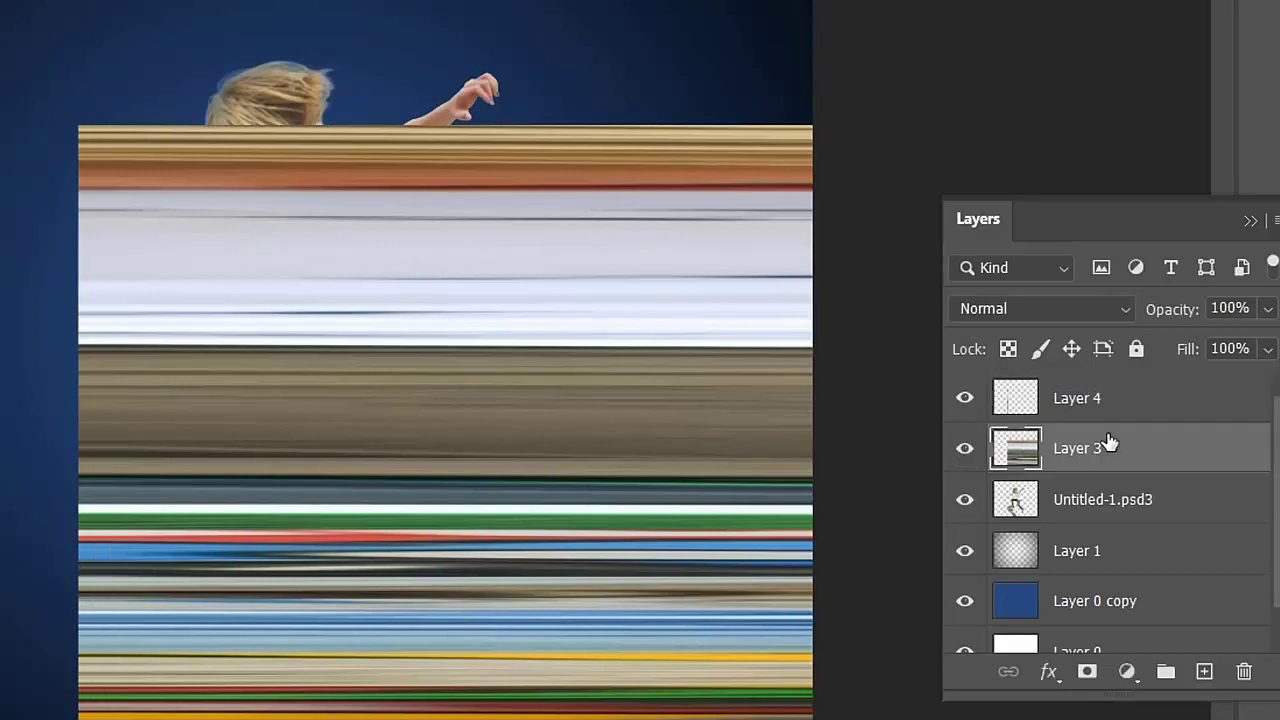
pyautogui.click(964, 450)
pyautogui.click(1258, 673)
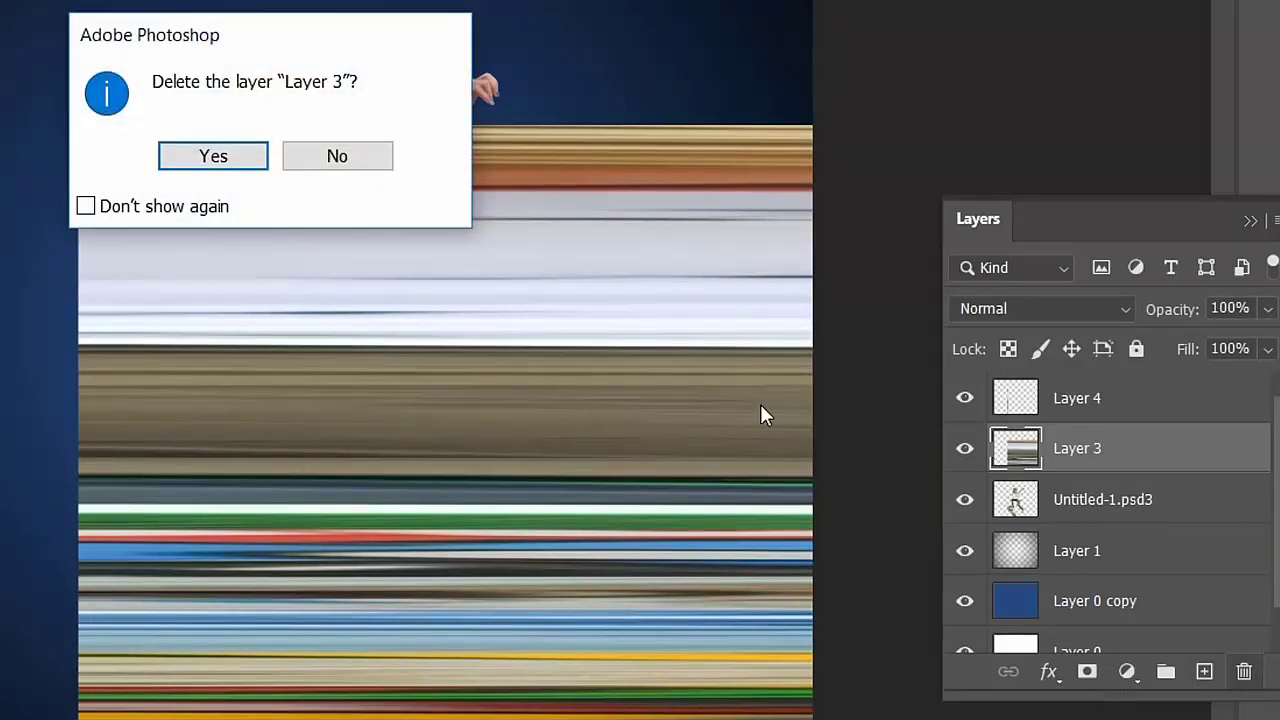
# Confirm deleting Layer 3 and select Layer 4
pyautogui.click(227, 156)
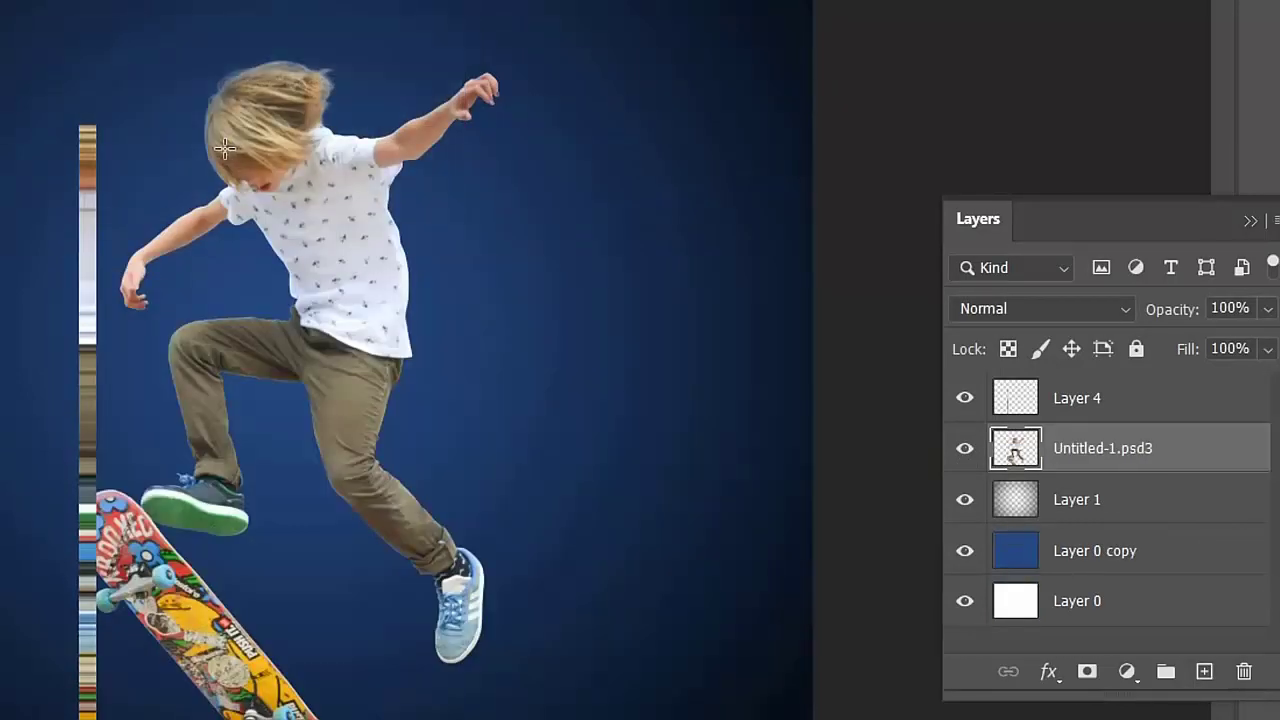
pyautogui.click(962, 400)
pyautogui.click(963, 402)
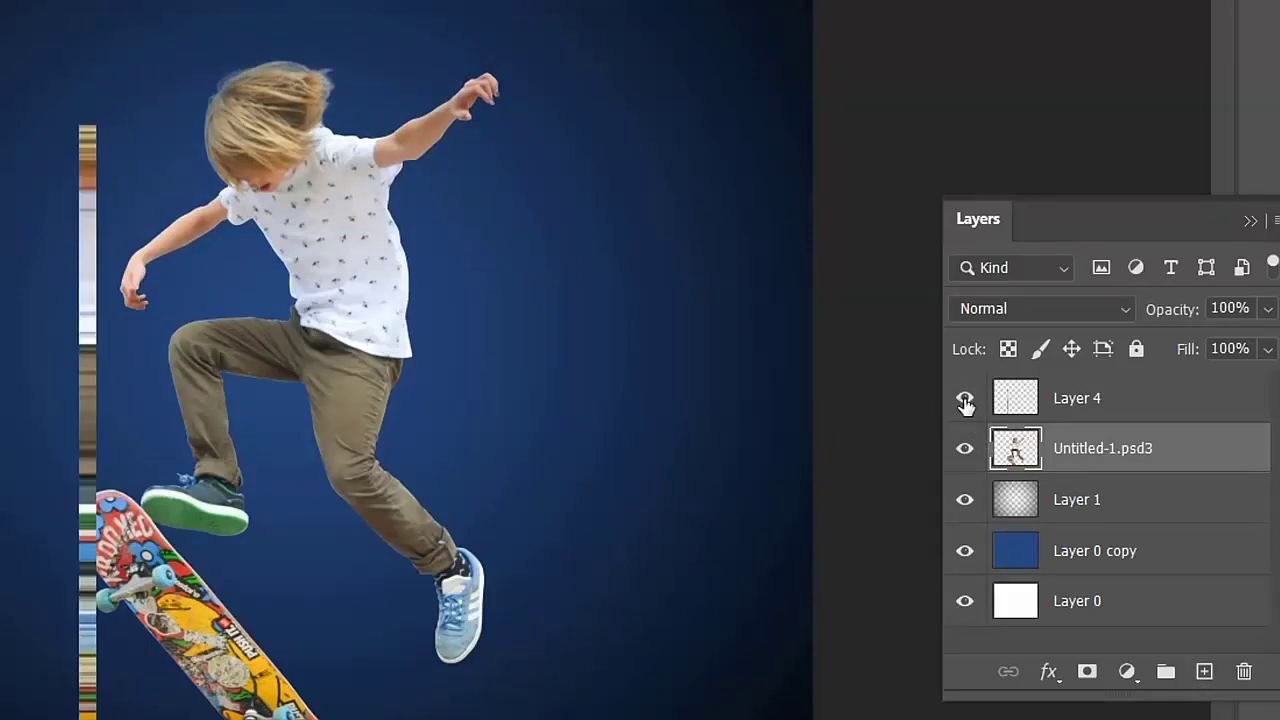
pyautogui.click(1111, 401)
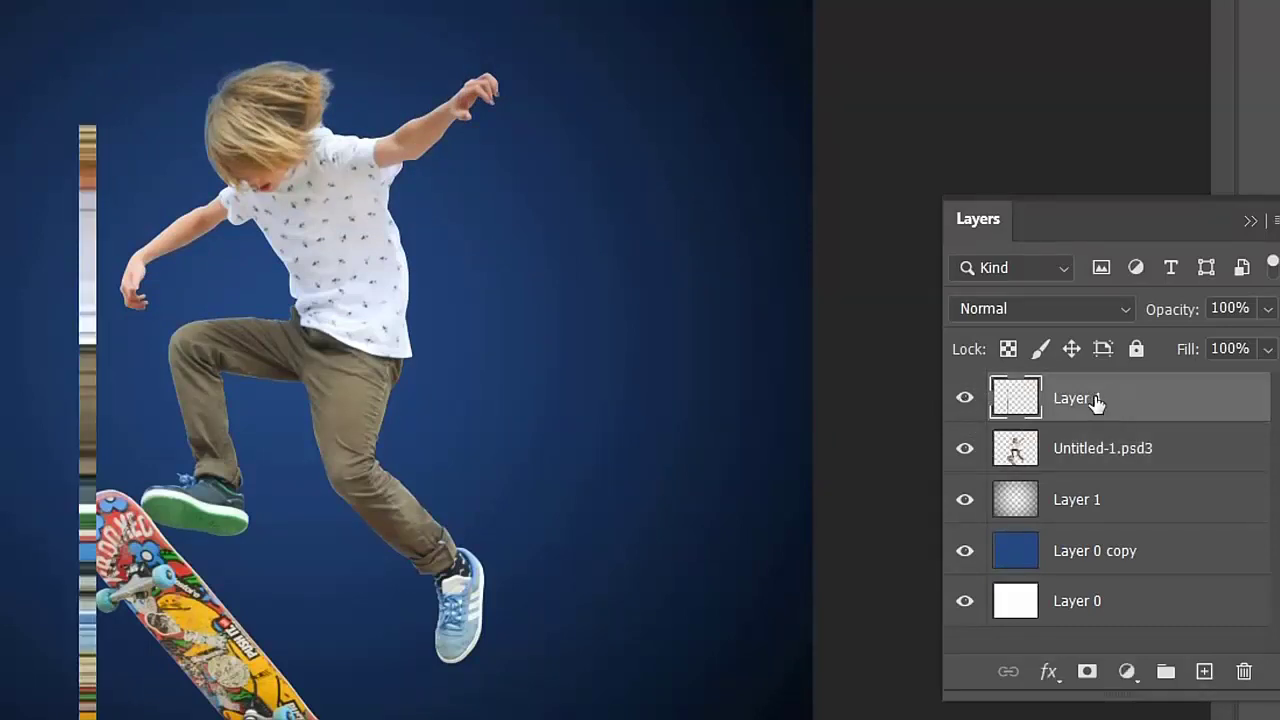
# Stretch the Layer 4 strip sideways across the canvas over the skateboarder, after undoing a first attempt
pyautogui.hotkey('ctrl', 't')
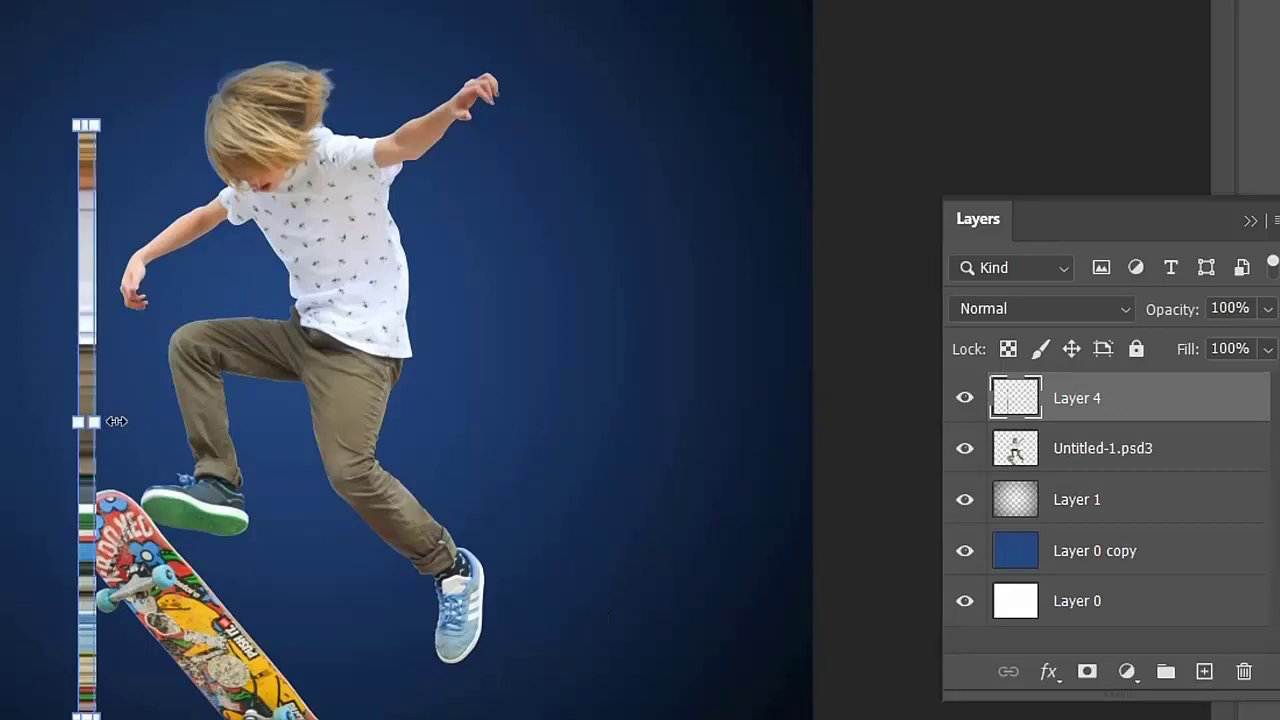
pyautogui.moveTo(117, 421)
pyautogui.mouseDown()
pyautogui.moveTo(175, 441)
pyautogui.moveTo(160, 430)
pyautogui.moveTo(235, 440)
pyautogui.moveTo(115, 425)
pyautogui.mouseUp()
pyautogui.press('Return')
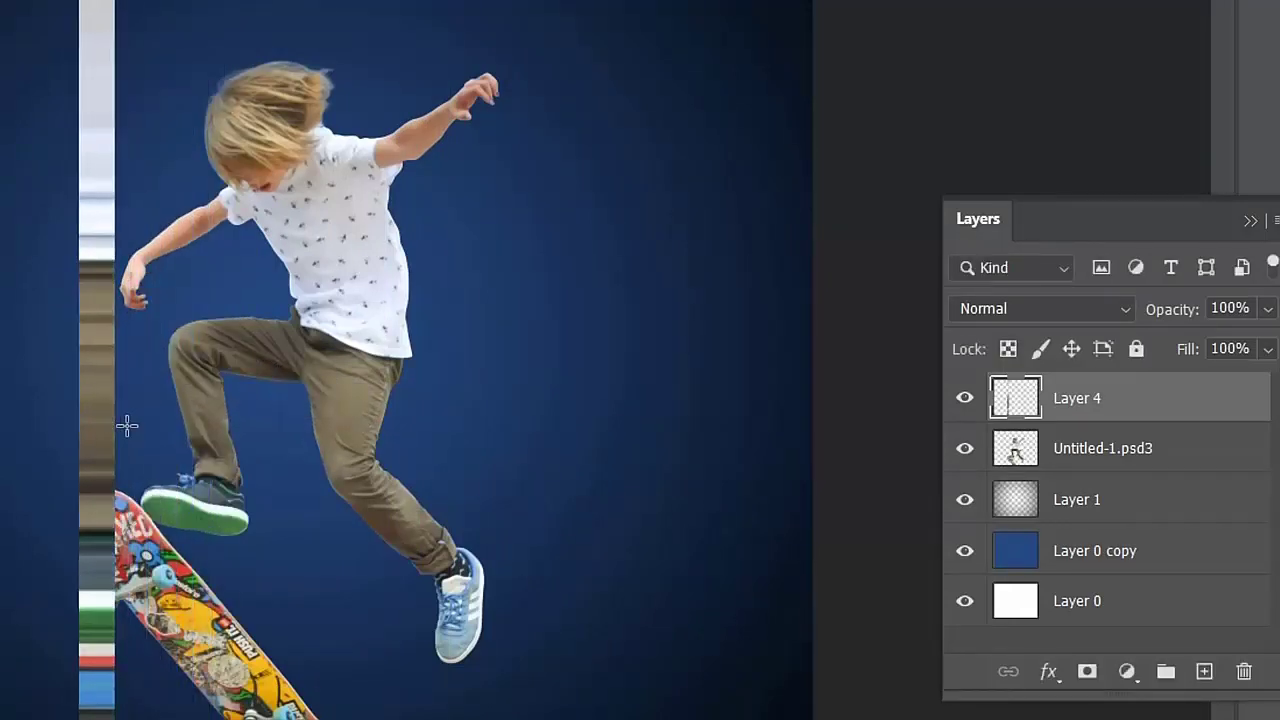
pyautogui.hotkey('ctrl', 'z')
pyautogui.hotkey('ctrl', 't')
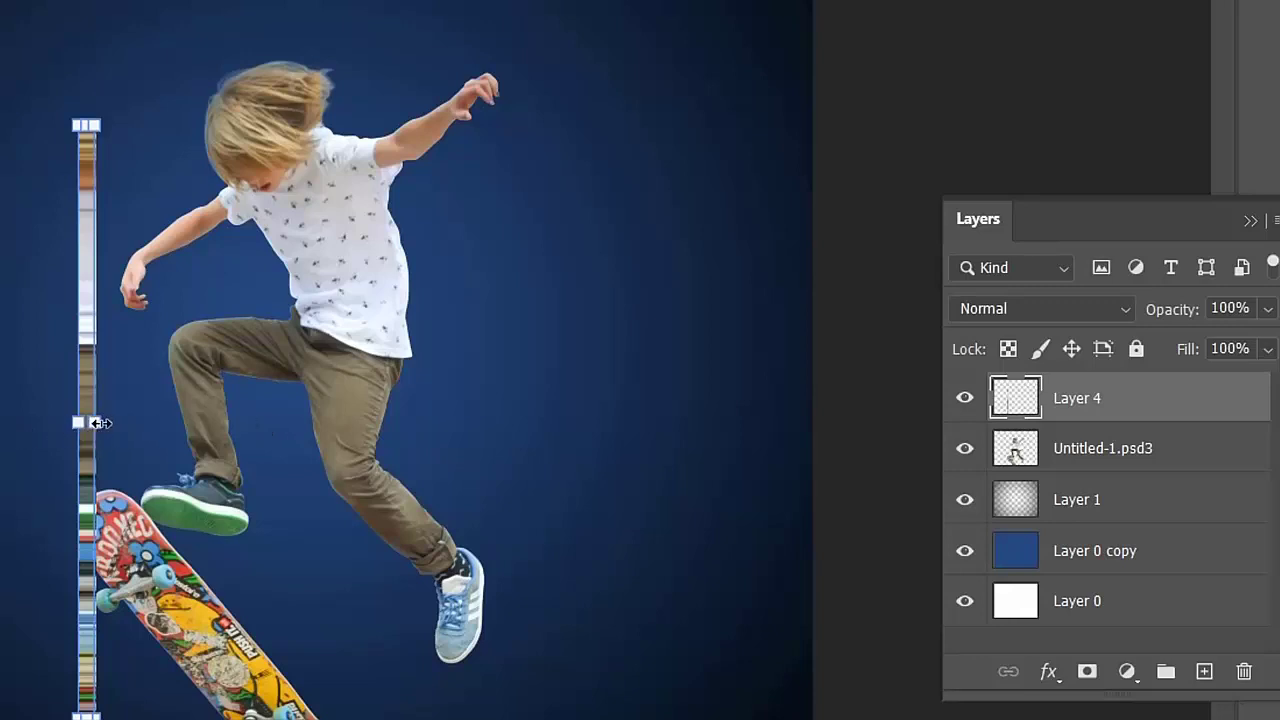
pyautogui.moveTo(100, 423)
pyautogui.mouseDown()
pyautogui.moveTo(837, 423)
pyautogui.moveTo(810, 430)
pyautogui.mouseUp()
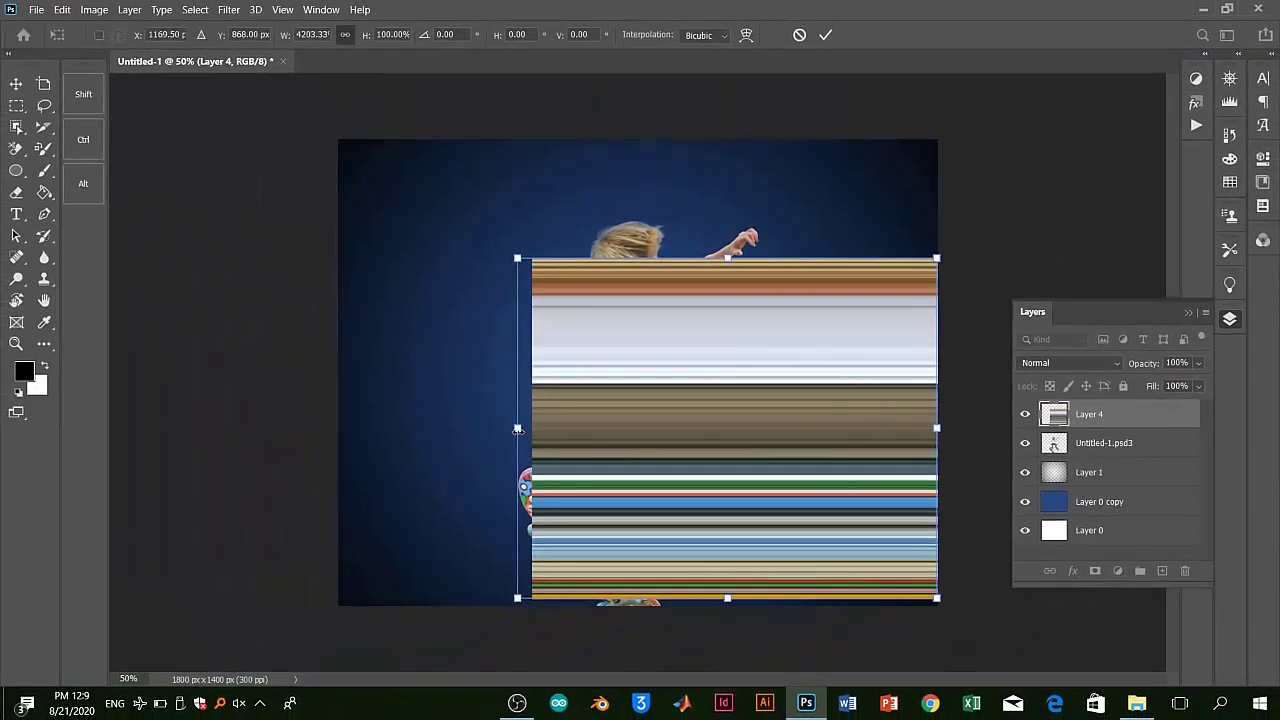
pyautogui.moveTo(517, 429); pyautogui.dragTo(337, 436)
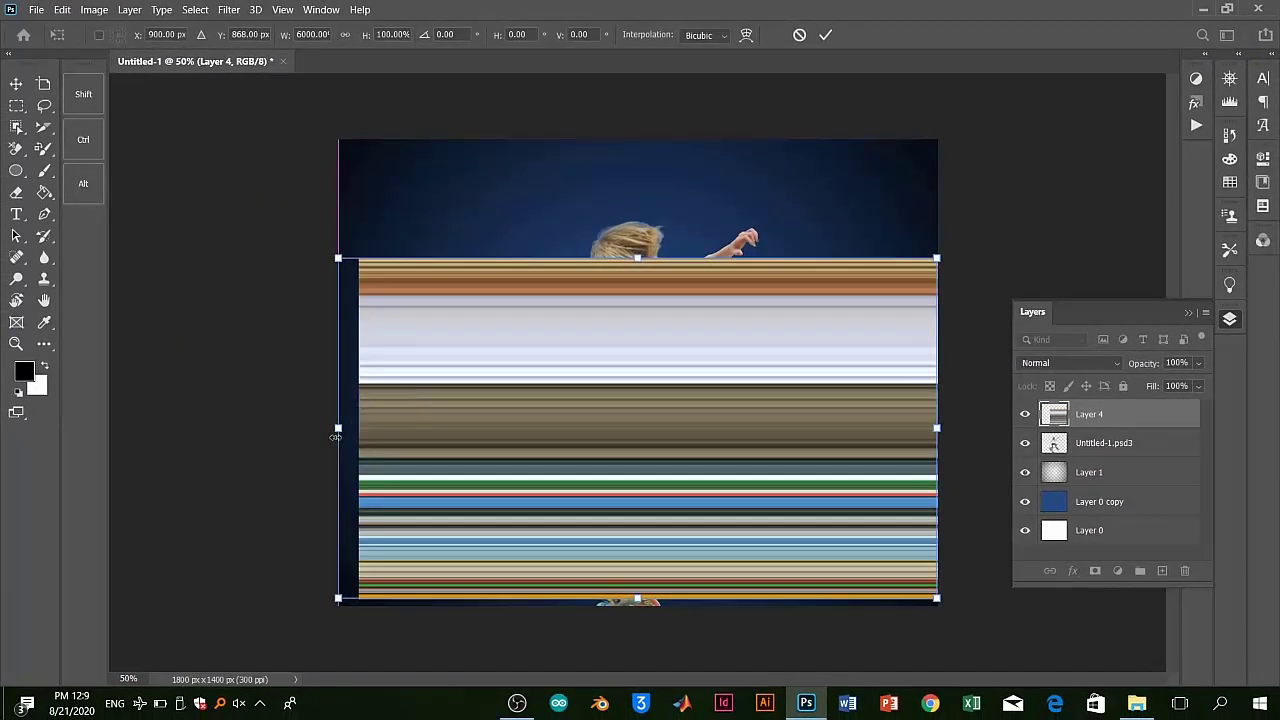
# Nudge the stretched band upward, commit it, and toggle Layer 4 to check the skateboarder
pyautogui.moveTo(693, 414)
pyautogui.mouseDown()
pyautogui.moveTo(677, 395)
pyautogui.moveTo(688, 386)
pyautogui.mouseUp()
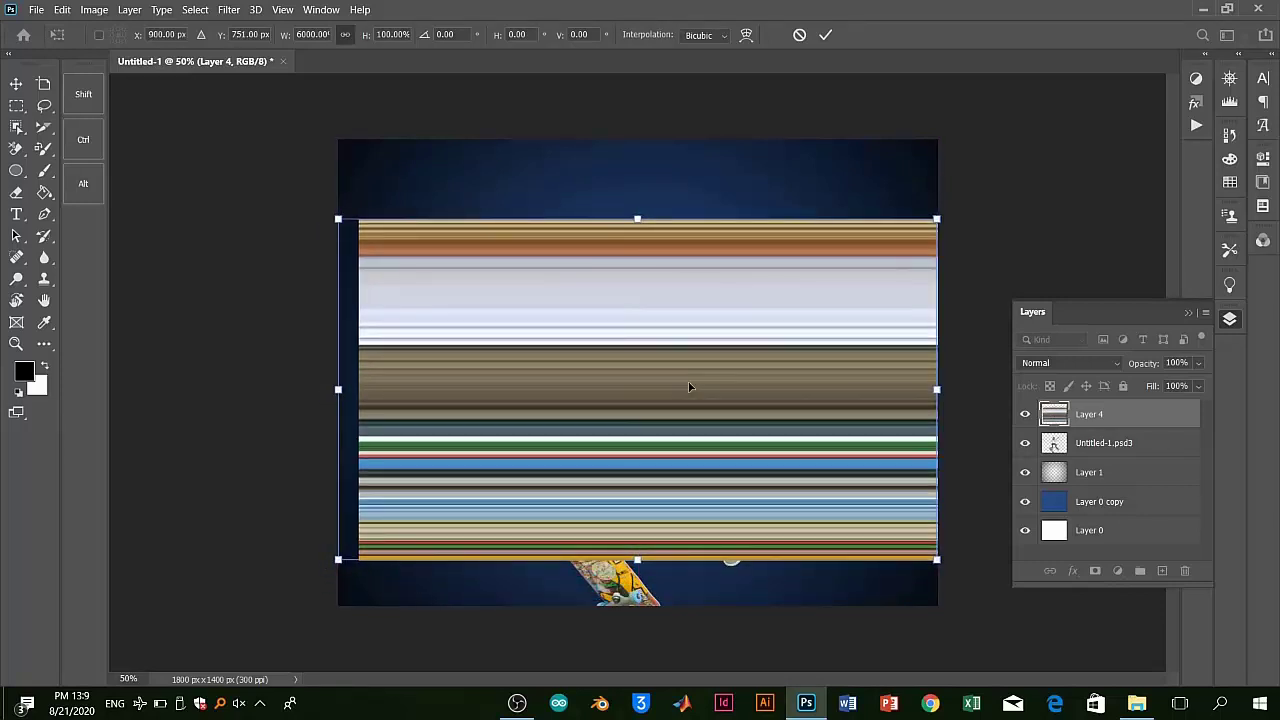
pyautogui.press('Return')
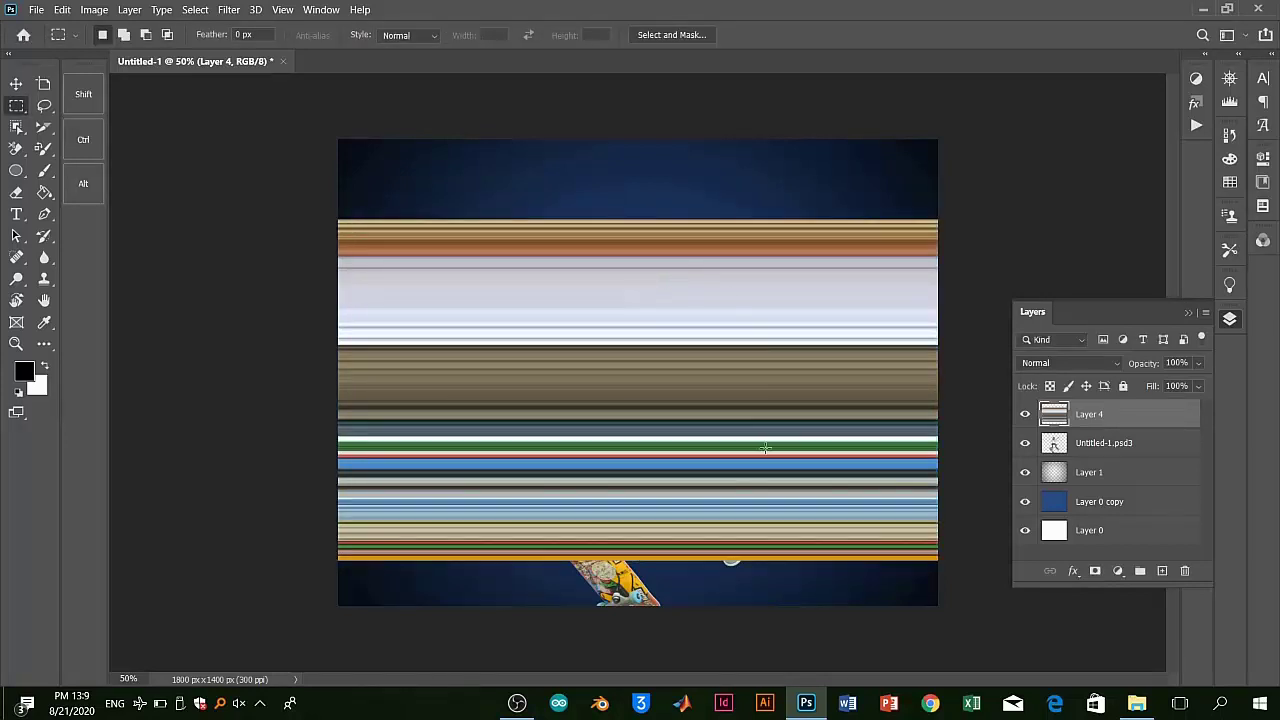
pyautogui.click(1025, 415)
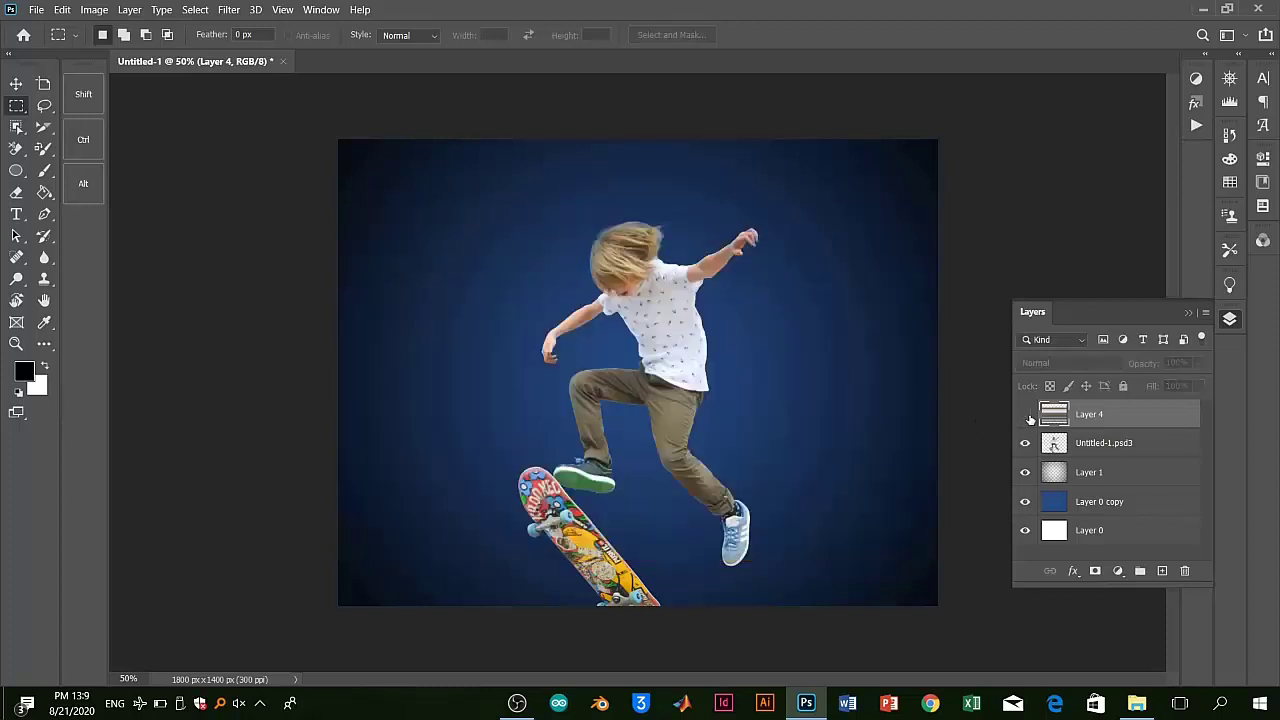
pyautogui.click(1025, 415)
# Shorten the stripe band from the top and move it higher above the skateboard
pyautogui.hotkey('ctrl', 't')
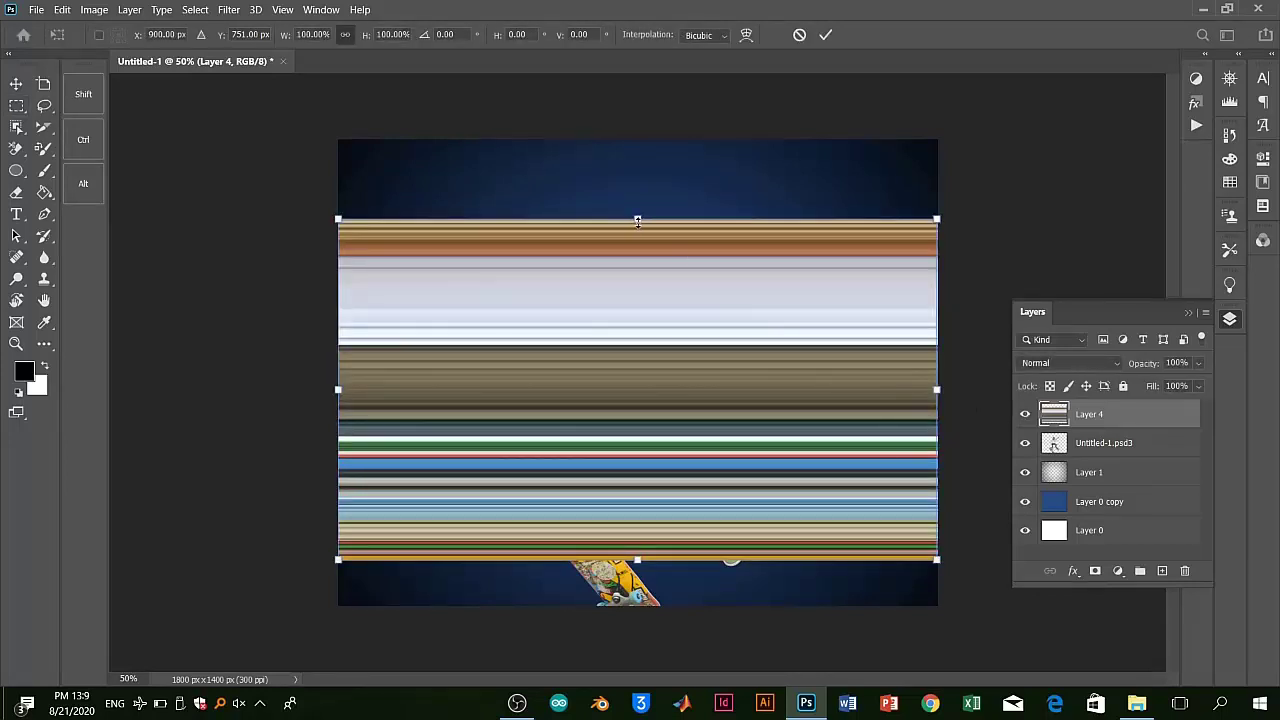
pyautogui.moveTo(637, 220)
pyautogui.mouseDown()
pyautogui.moveTo(637, 290)
pyautogui.moveTo(637, 253)
pyautogui.mouseUp()
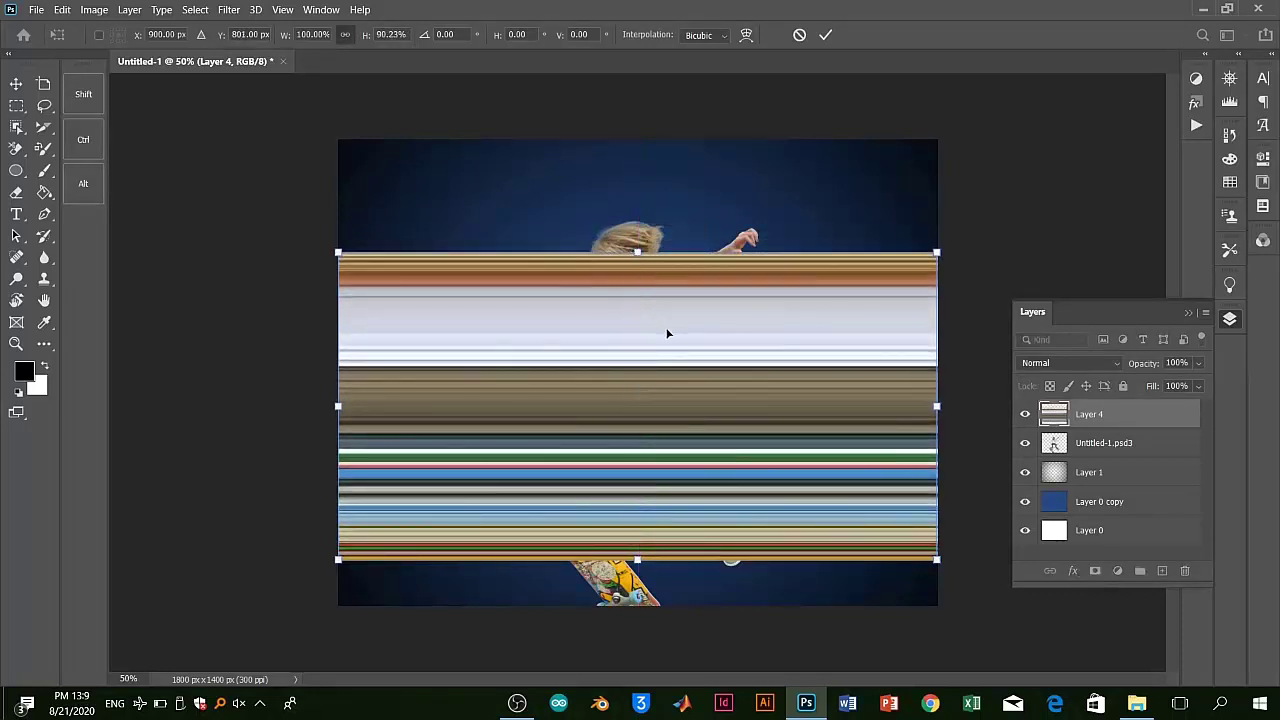
pyautogui.moveTo(669, 340); pyautogui.dragTo(662, 304)
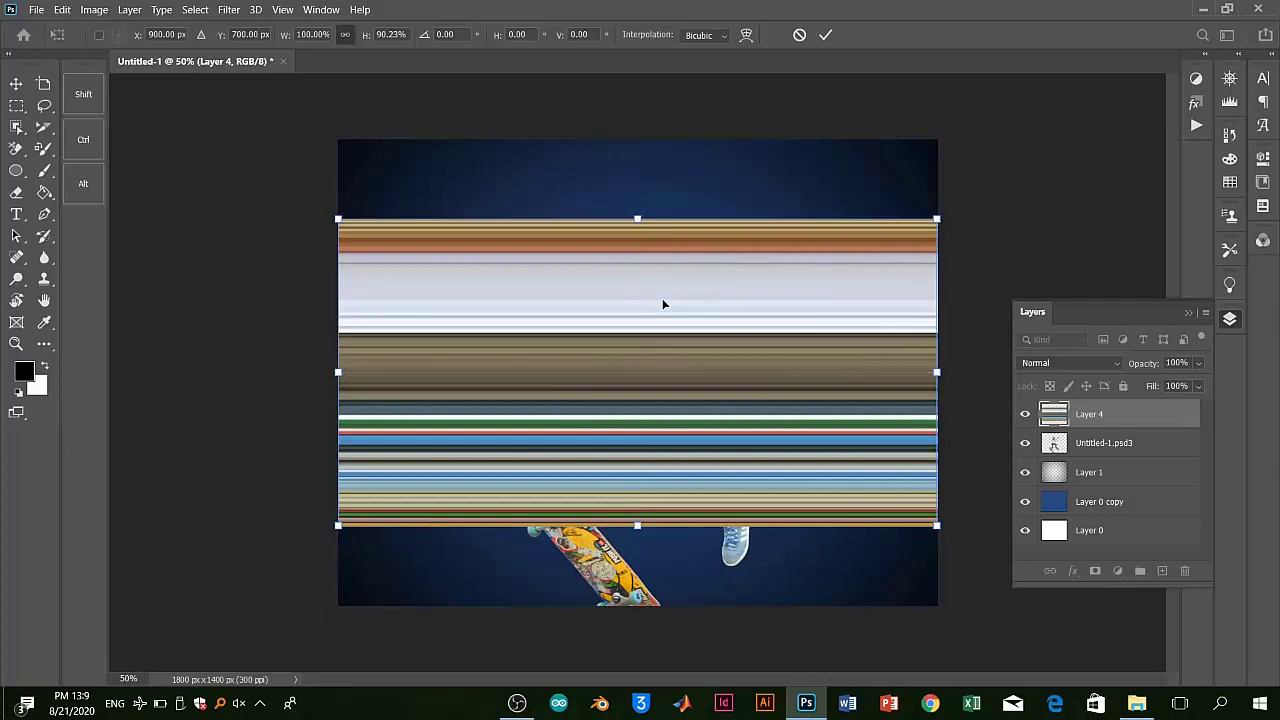
pyautogui.press('Return')
pyautogui.press('m')
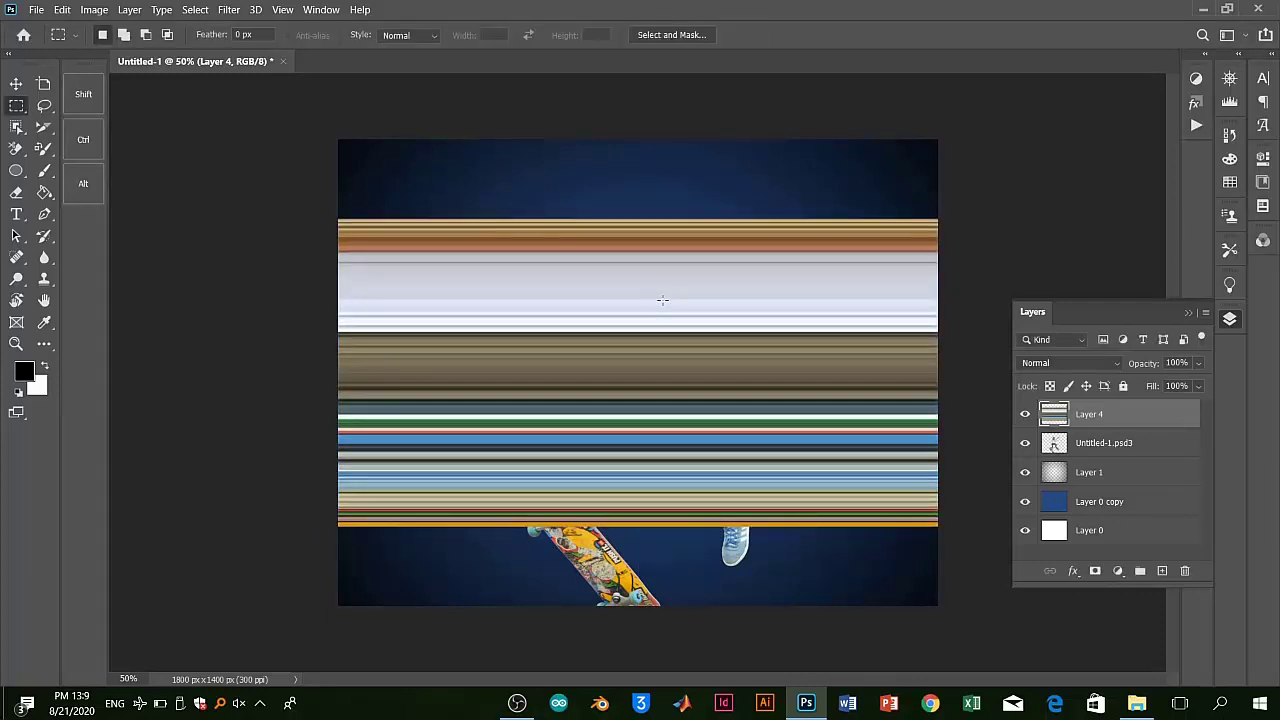
# Test Layer 4 below the skateboarder layer, then restore it above
pyautogui.click(16, 84)
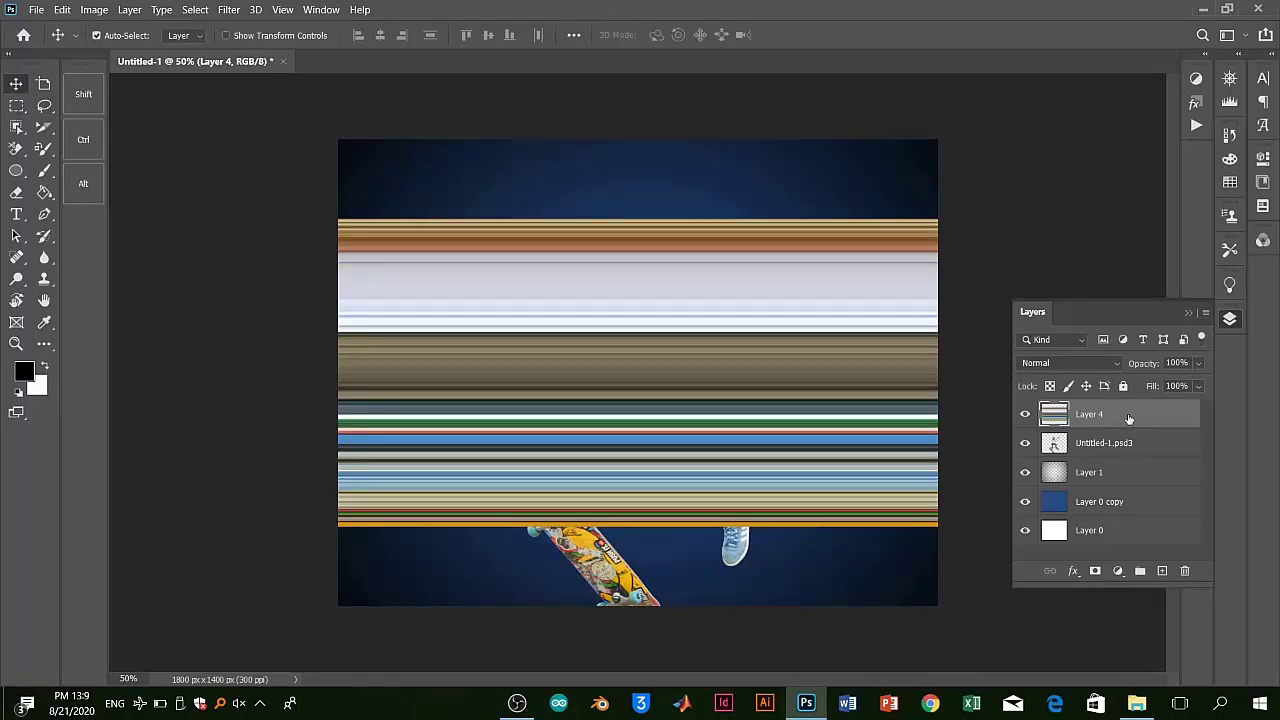
pyautogui.moveTo(1129, 418); pyautogui.dragTo(1130, 457)
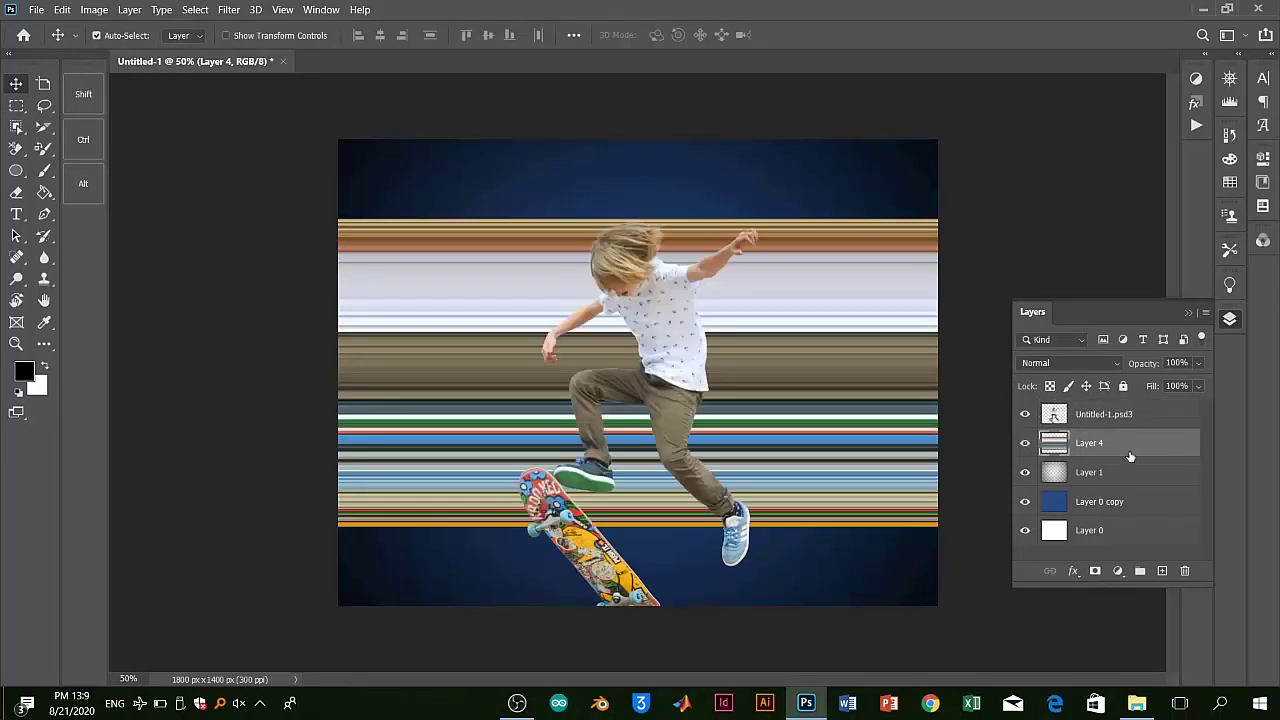
pyautogui.moveTo(1129, 448); pyautogui.dragTo(1124, 411)
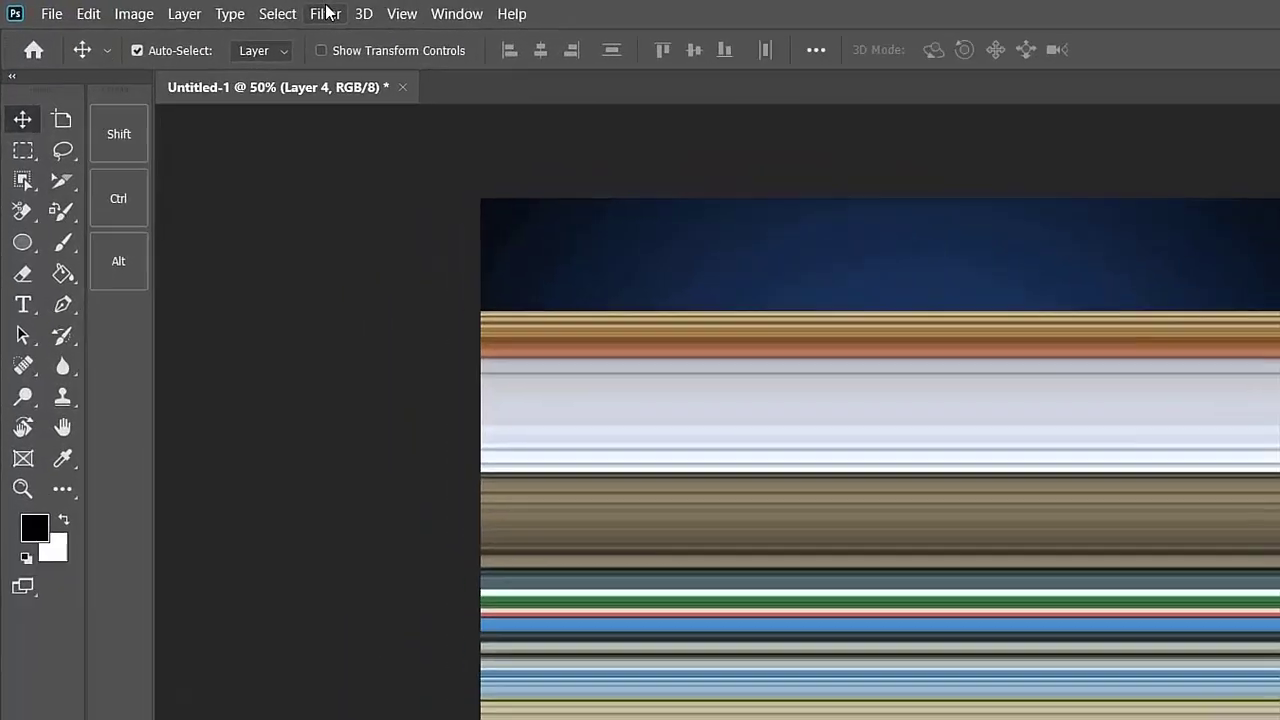
# Apply Polar Coordinates (Rectangular to Polar) to Layer 4, checking the zoomed preview first
pyautogui.click(230, 9)
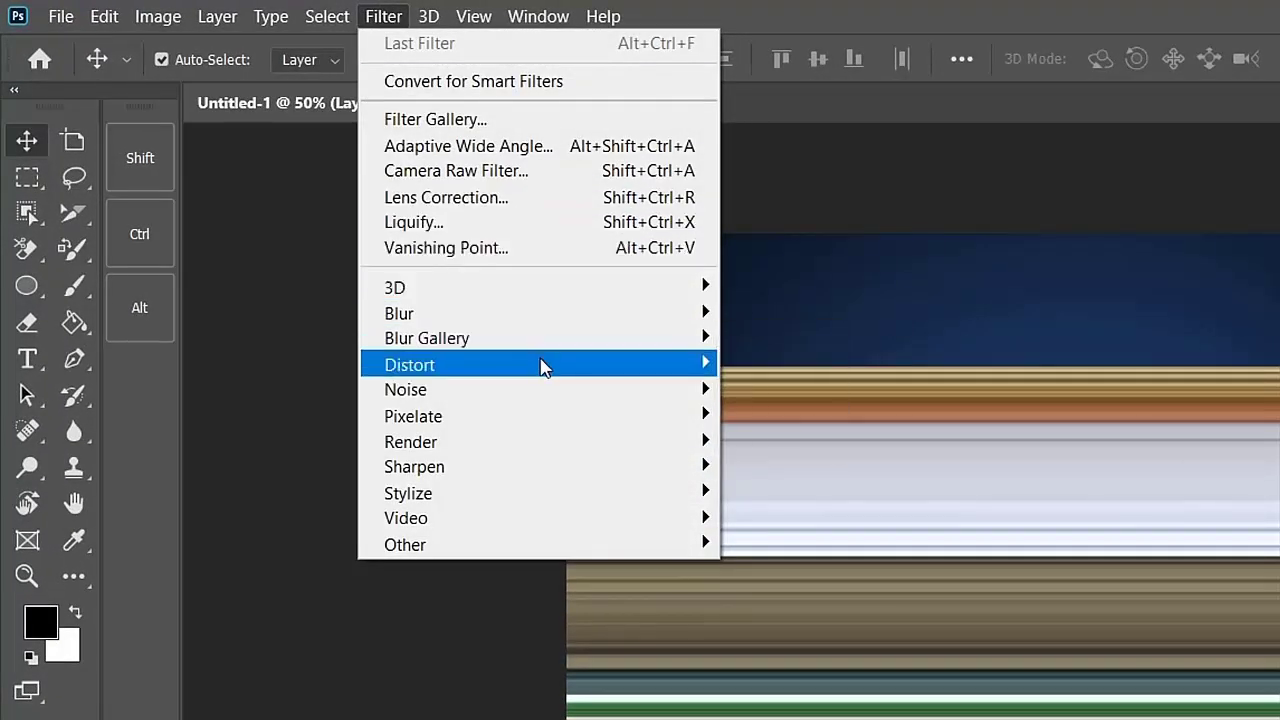
pyautogui.moveTo(410, 364)
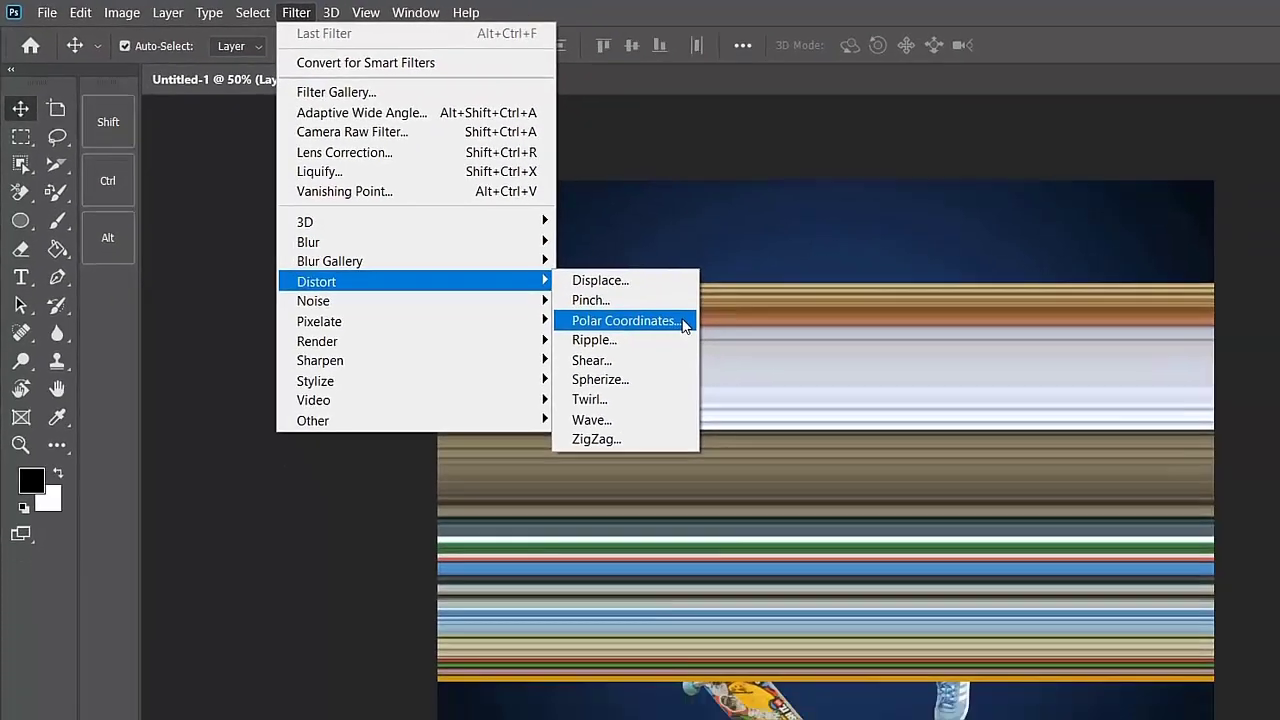
pyautogui.click(884, 420)
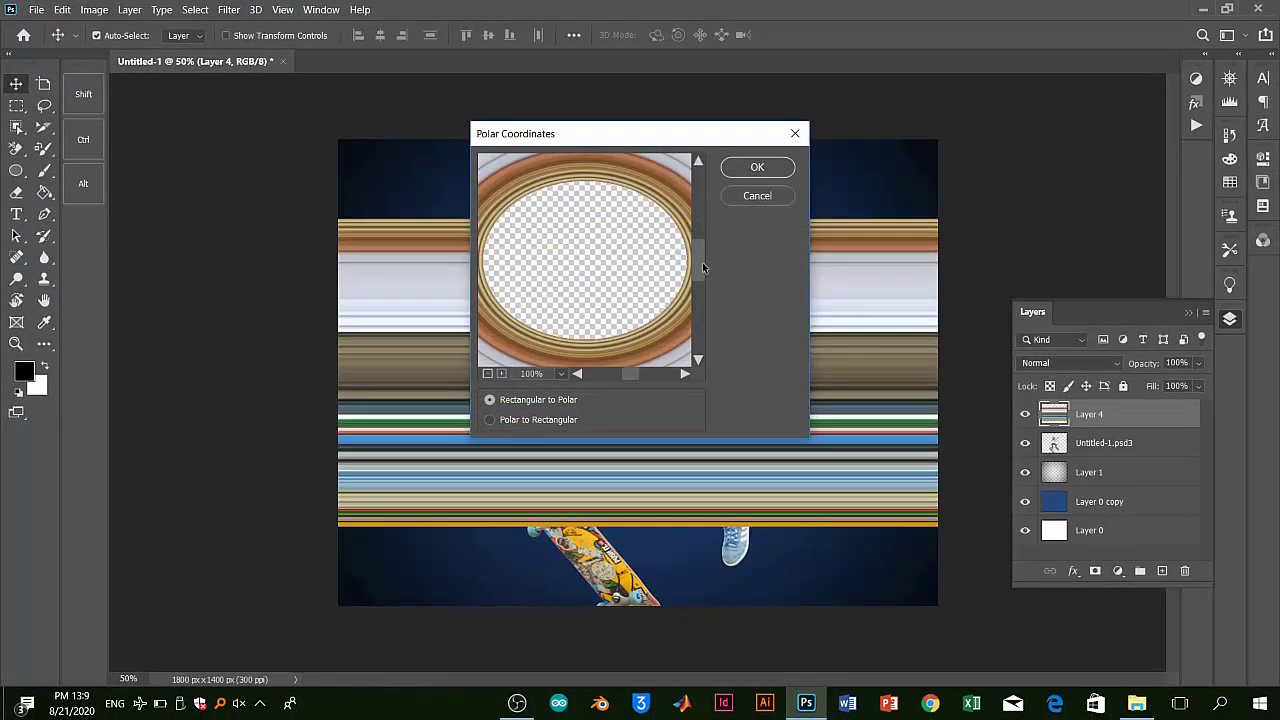
pyautogui.moveTo(702, 262)
pyautogui.mouseDown()
pyautogui.moveTo(707, 304)
pyautogui.moveTo(698, 278)
pyautogui.mouseUp()
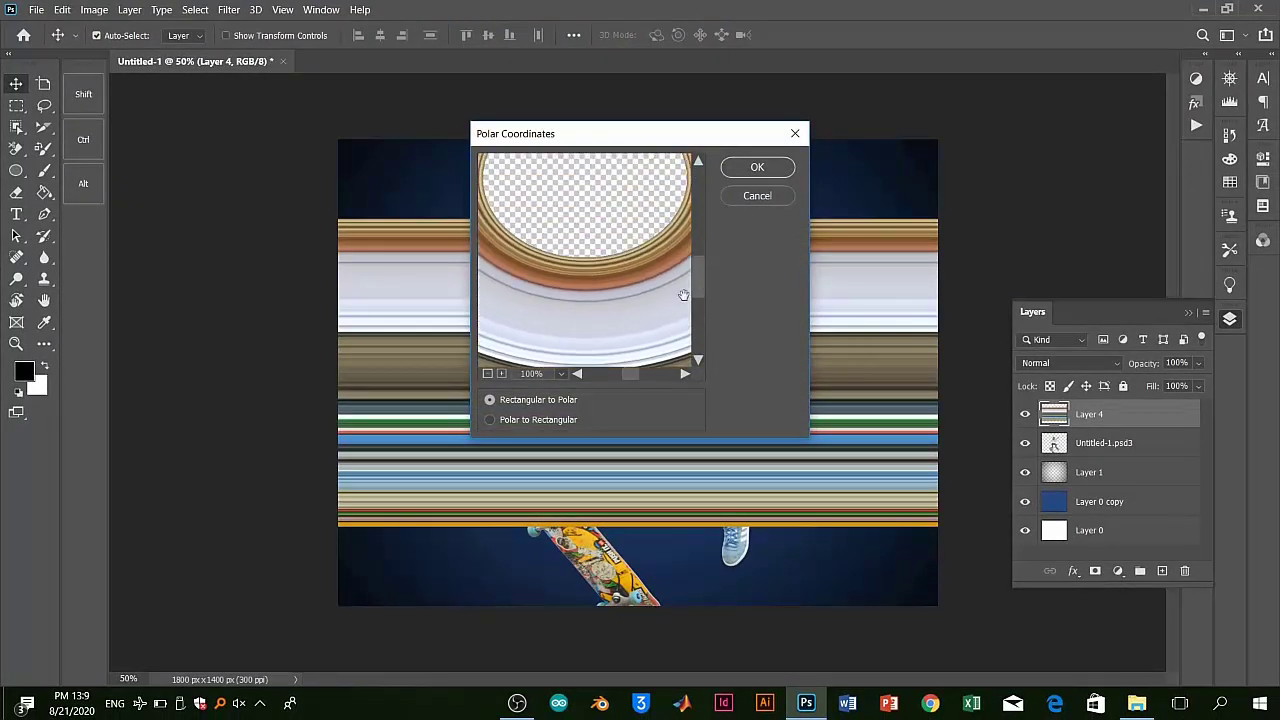
pyautogui.click(490, 421)
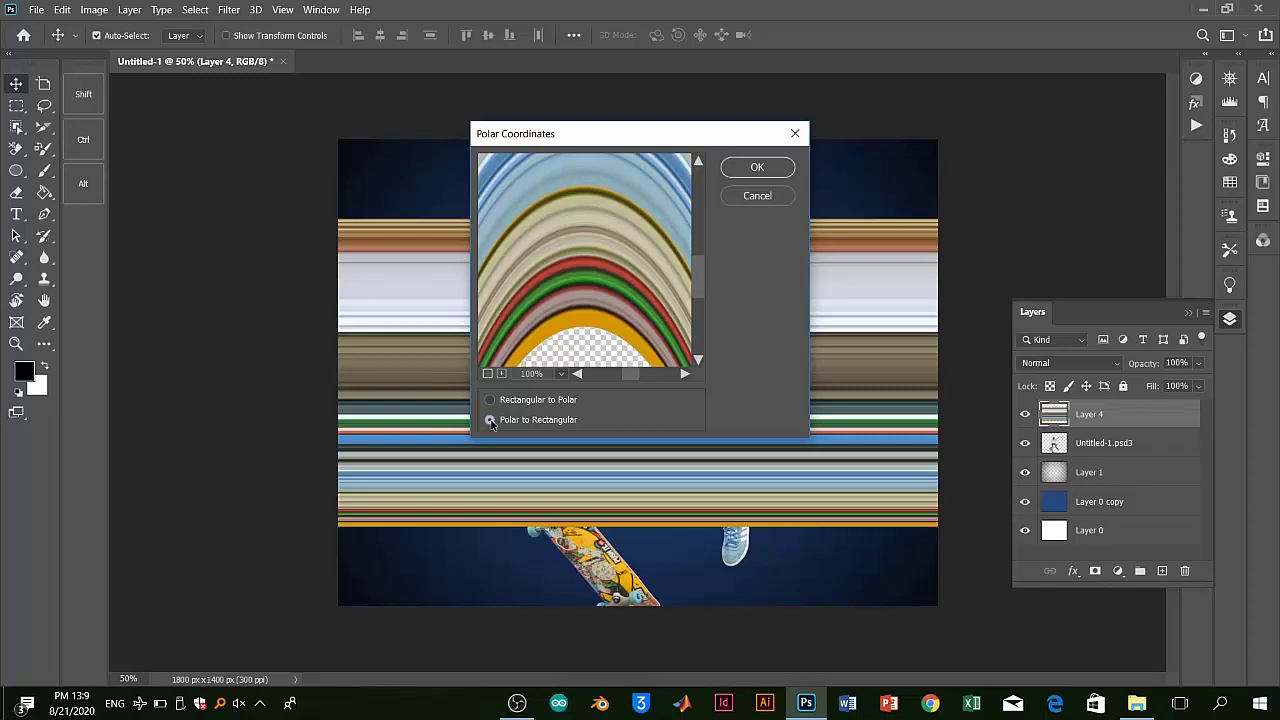
pyautogui.click(487, 374)
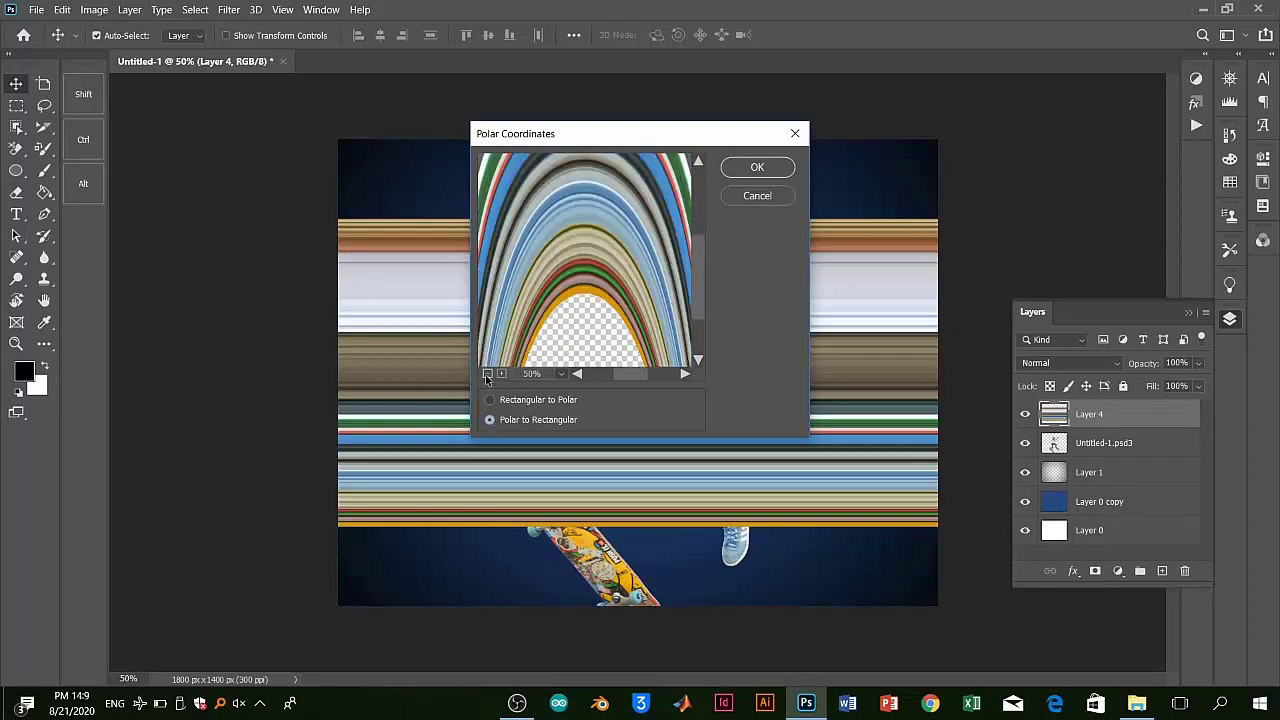
pyautogui.click(487, 374)
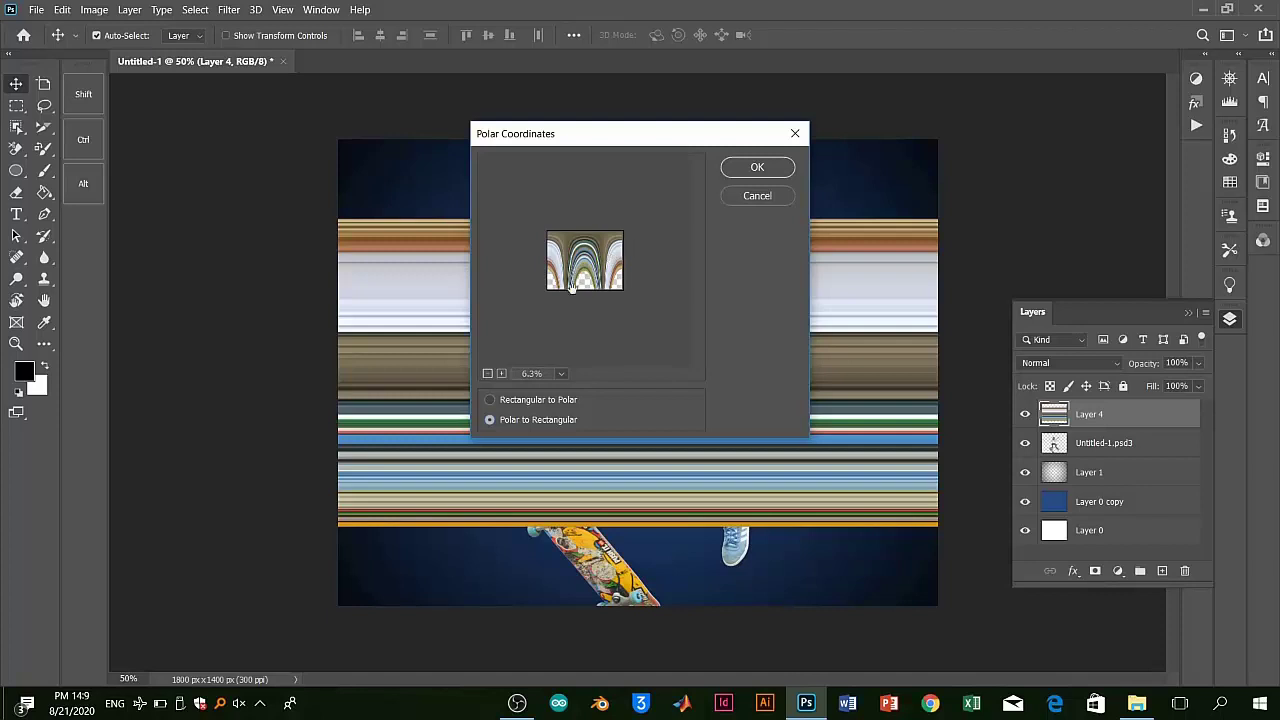
pyautogui.click(491, 400)
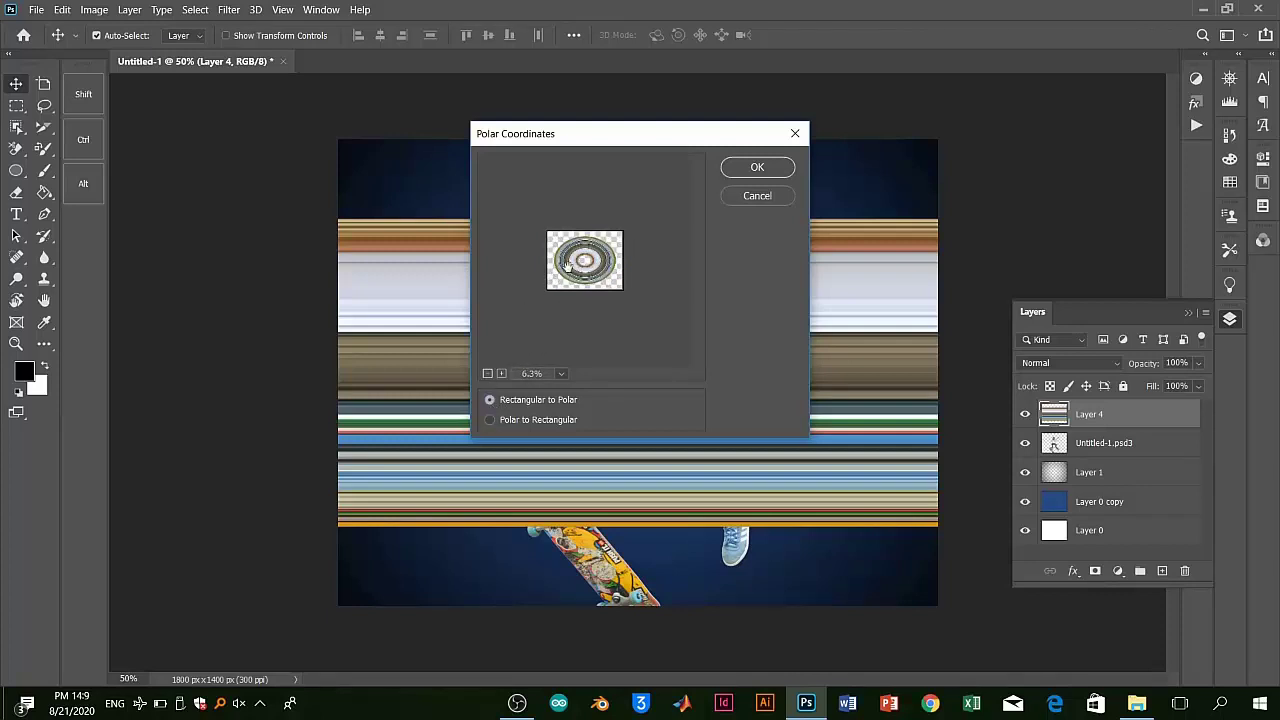
pyautogui.click(488, 374)
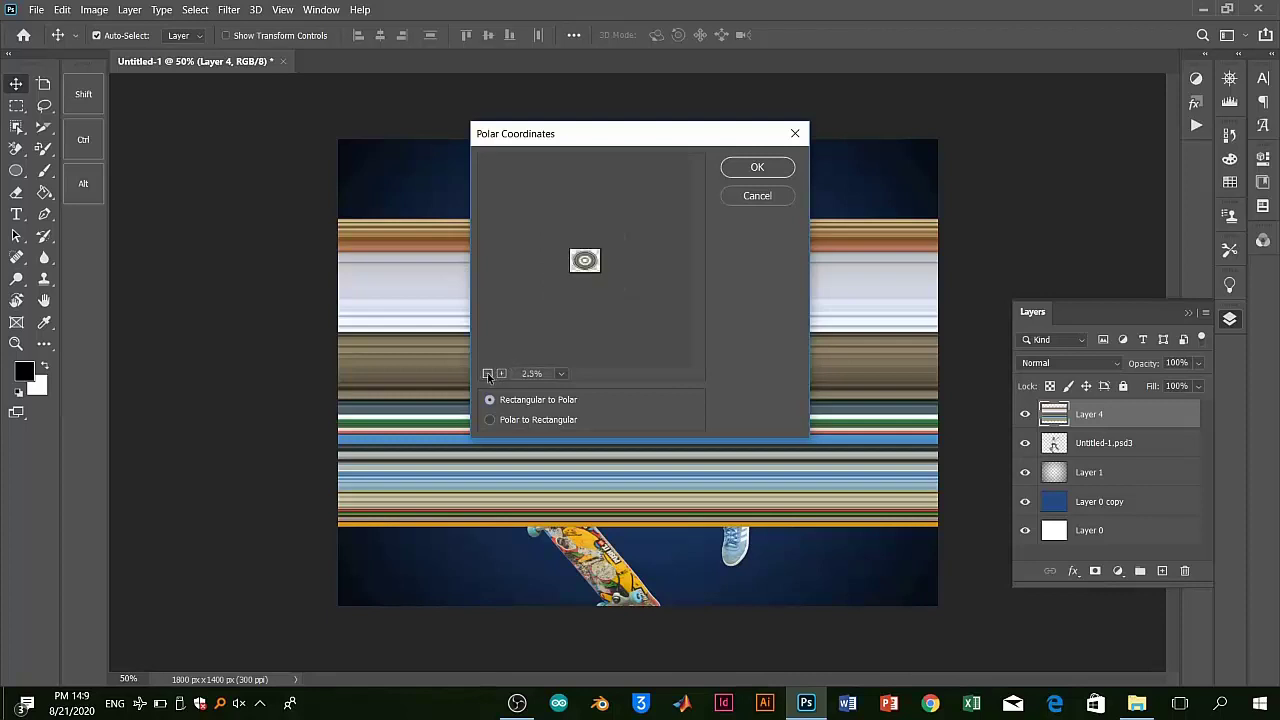
pyautogui.click(502, 374)
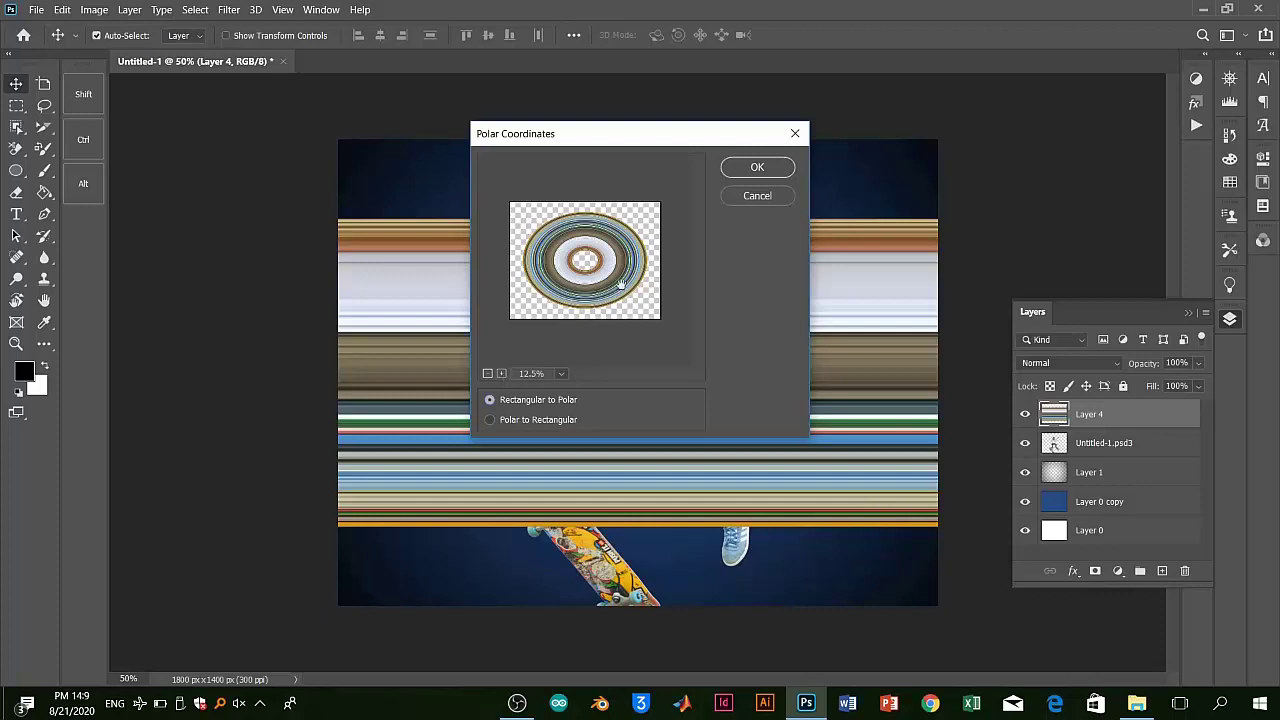
pyautogui.click(748, 168)
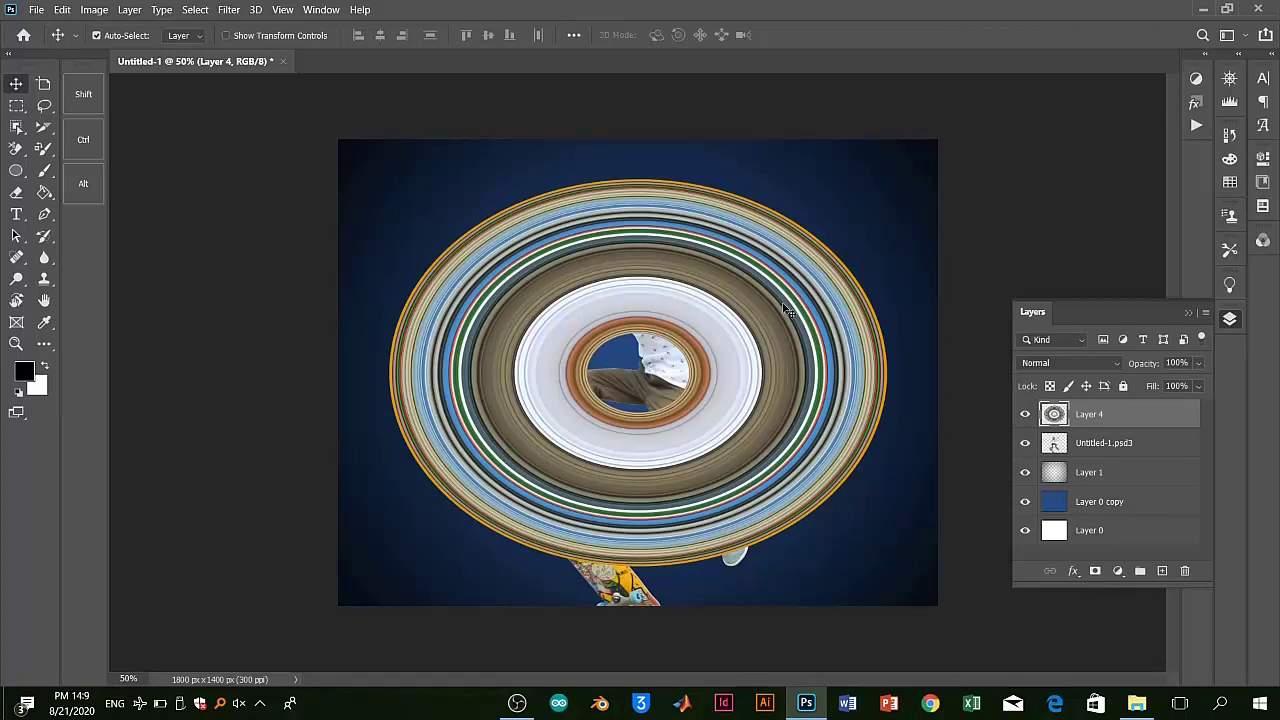
# Squeeze the rings to about 80% width into a circle and duplicate Layer 4 as Layer 4 copy
pyautogui.hotkey('ctrl', 't')
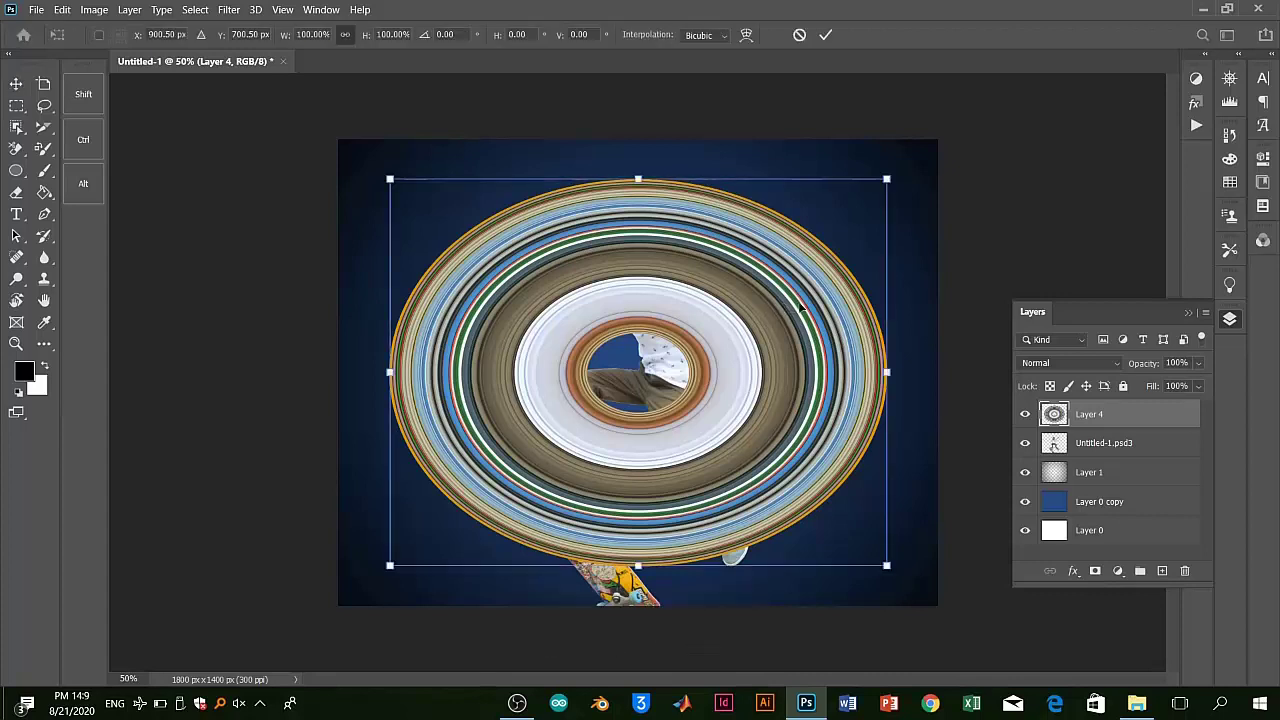
pyautogui.moveTo(886, 372); pyautogui.dragTo(848, 372)
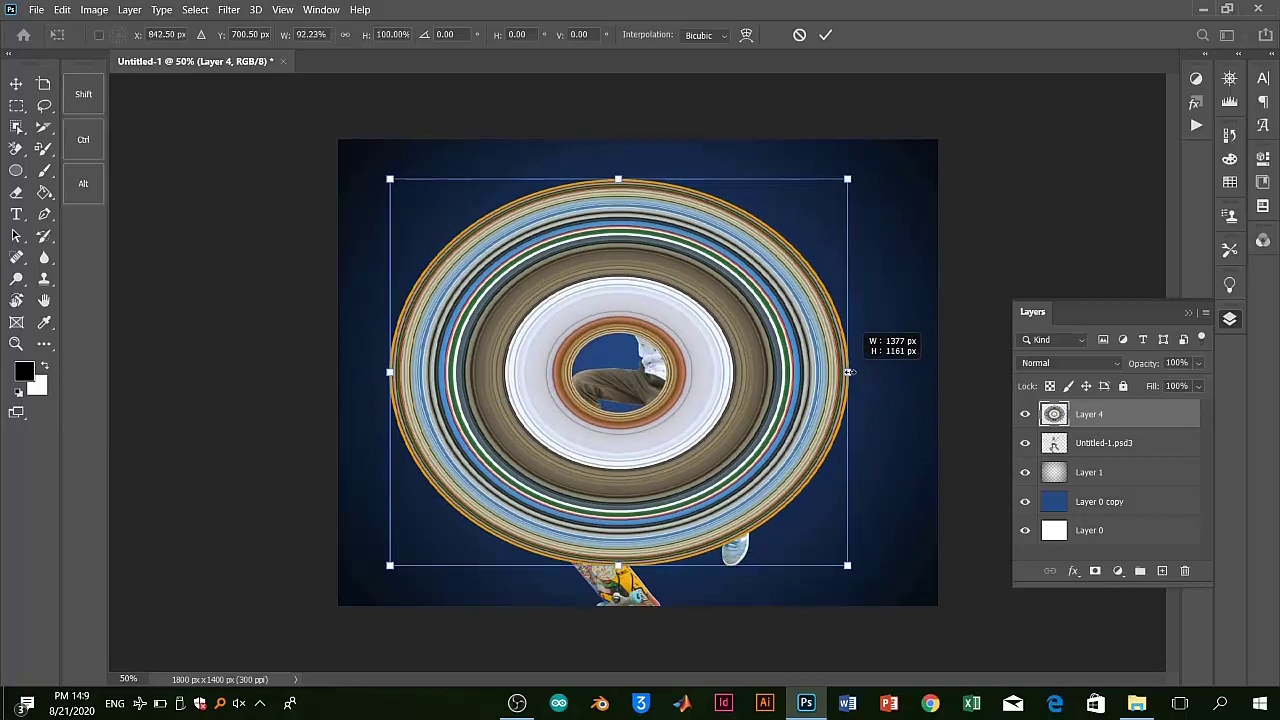
pyautogui.moveTo(848, 372); pyautogui.dragTo(788, 375)
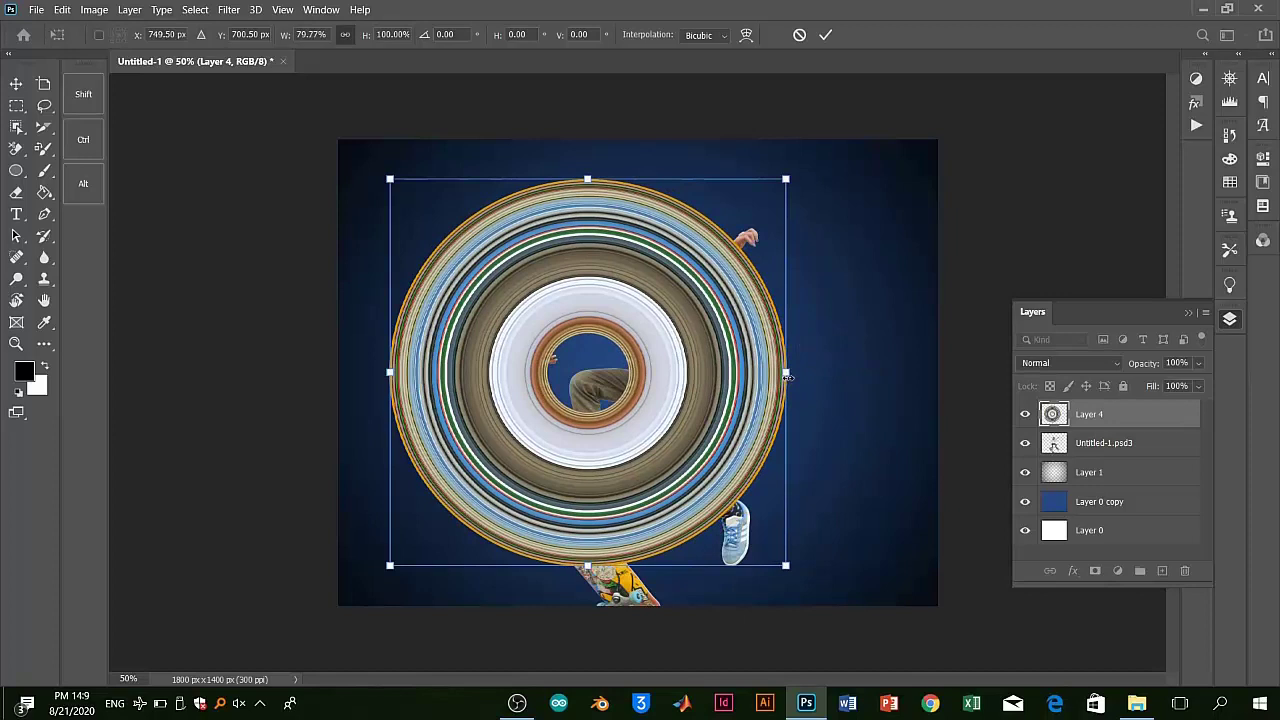
pyautogui.press('Return')
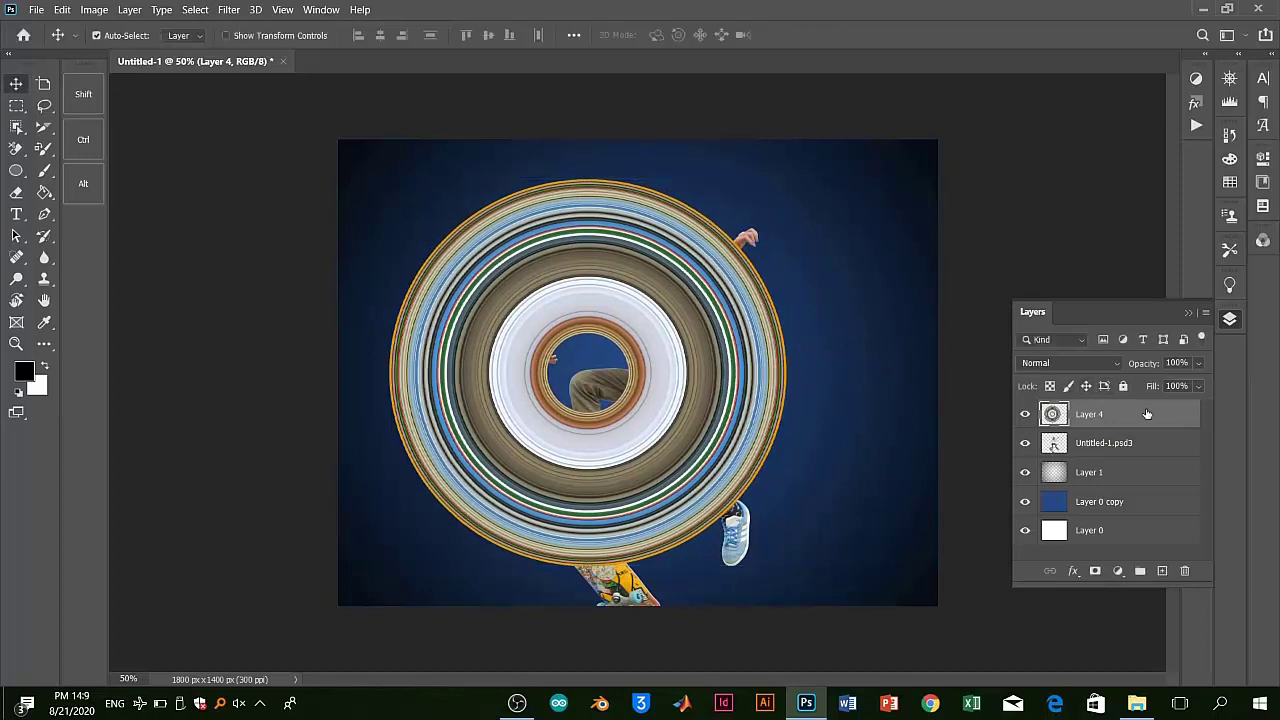
pyautogui.moveTo(1145, 413); pyautogui.dragTo(1165, 578)
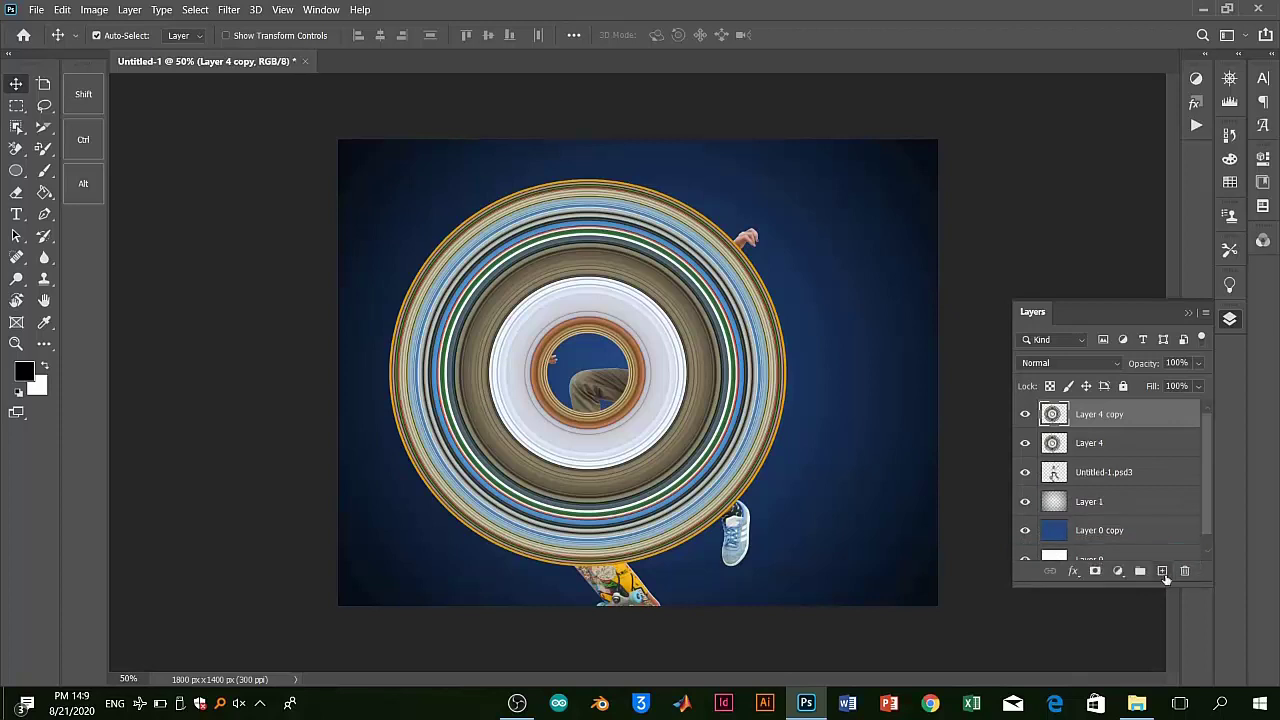
# Scale Layer 4 copy to 20.38%, centre it inside the white ring, and duplicate it as Layer 4 copy 2
pyautogui.hotkey('ctrl', 't')
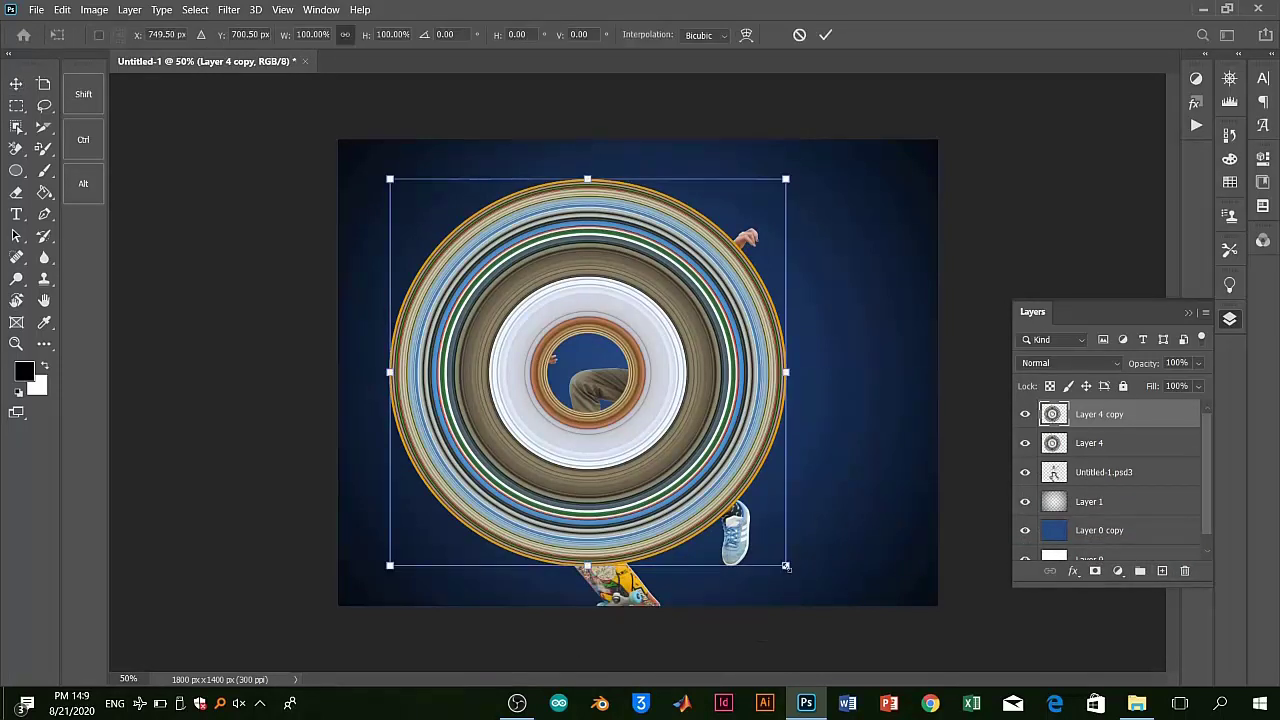
pyautogui.moveTo(786, 566)
pyautogui.mouseDown()
pyautogui.moveTo(567, 399)
pyautogui.moveTo(448, 279)
pyautogui.moveTo(500, 286)
pyautogui.moveTo(605, 387)
pyautogui.moveTo(594, 402)
pyautogui.mouseUp()
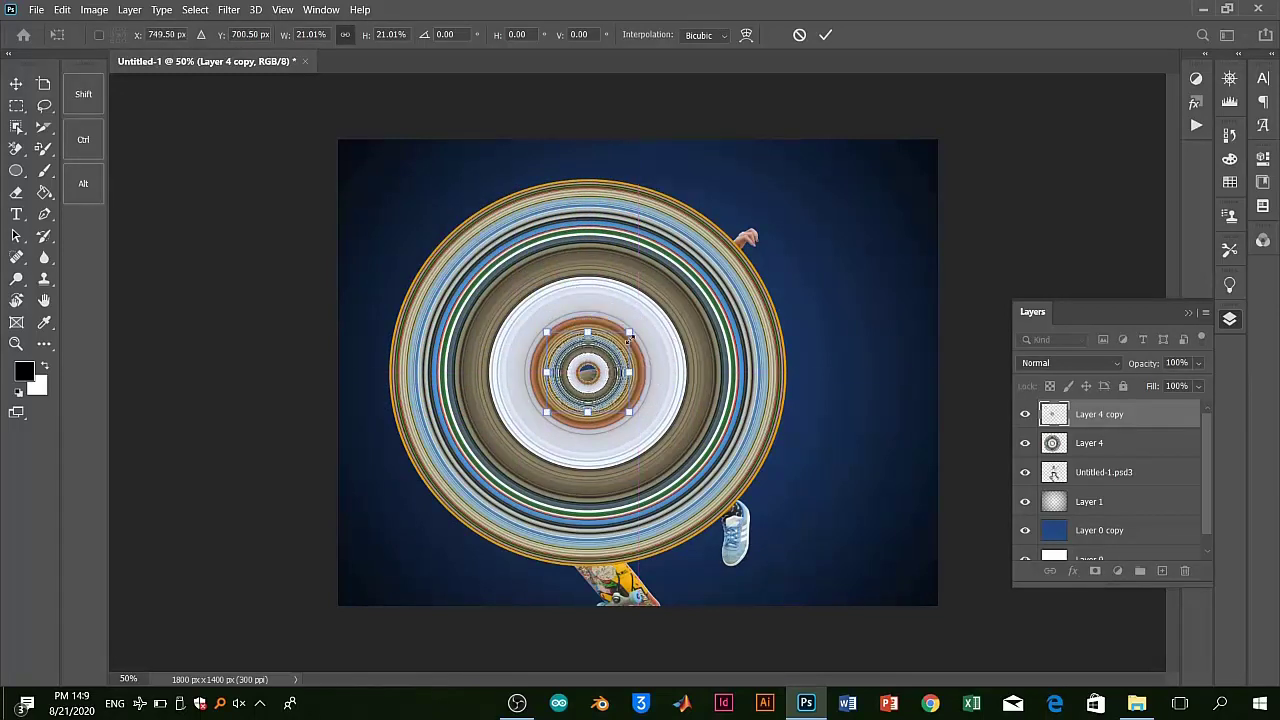
pyautogui.moveTo(630, 333); pyautogui.dragTo(619, 342)
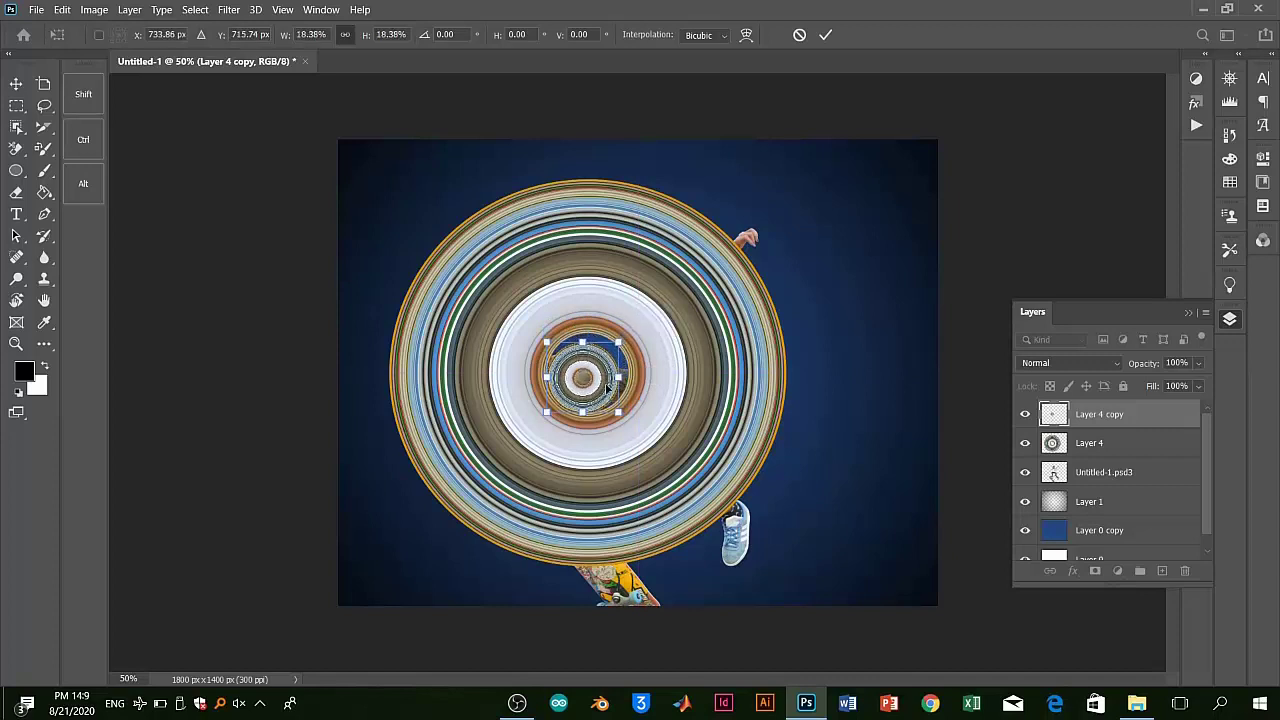
pyautogui.moveTo(590, 386); pyautogui.dragTo(595, 372)
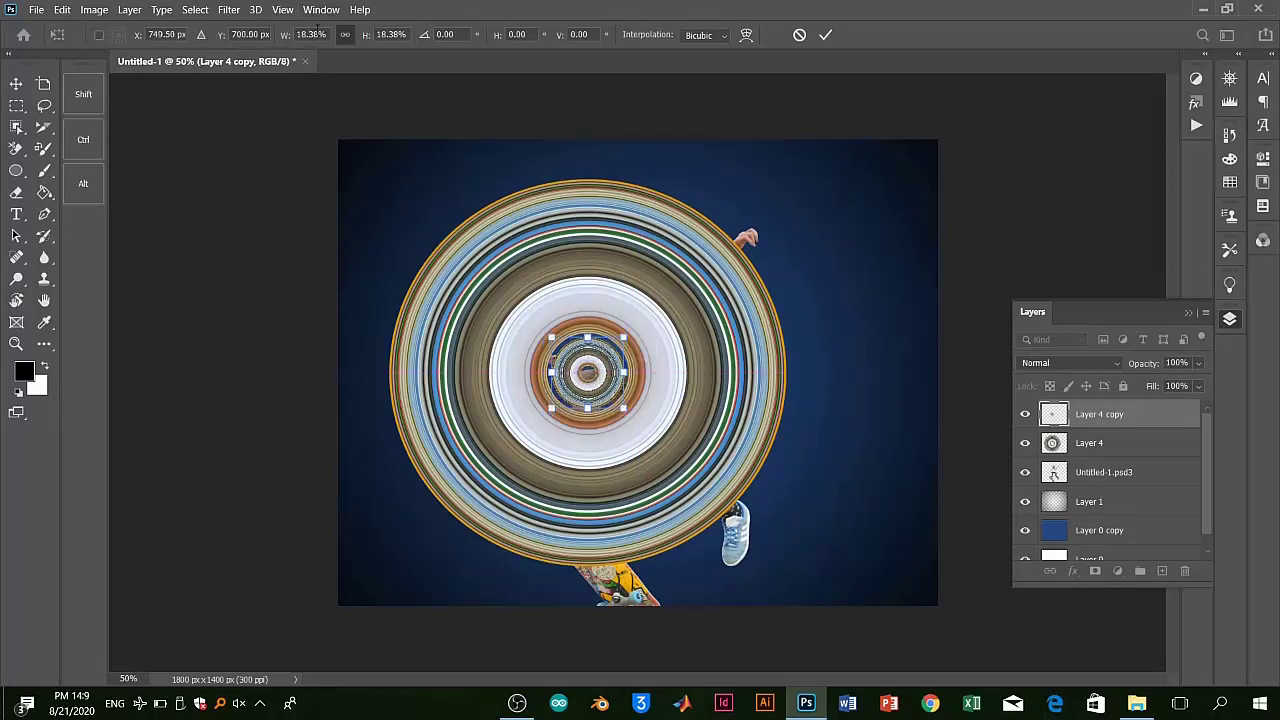
pyautogui.click(311, 34)
pyautogui.press('Up')
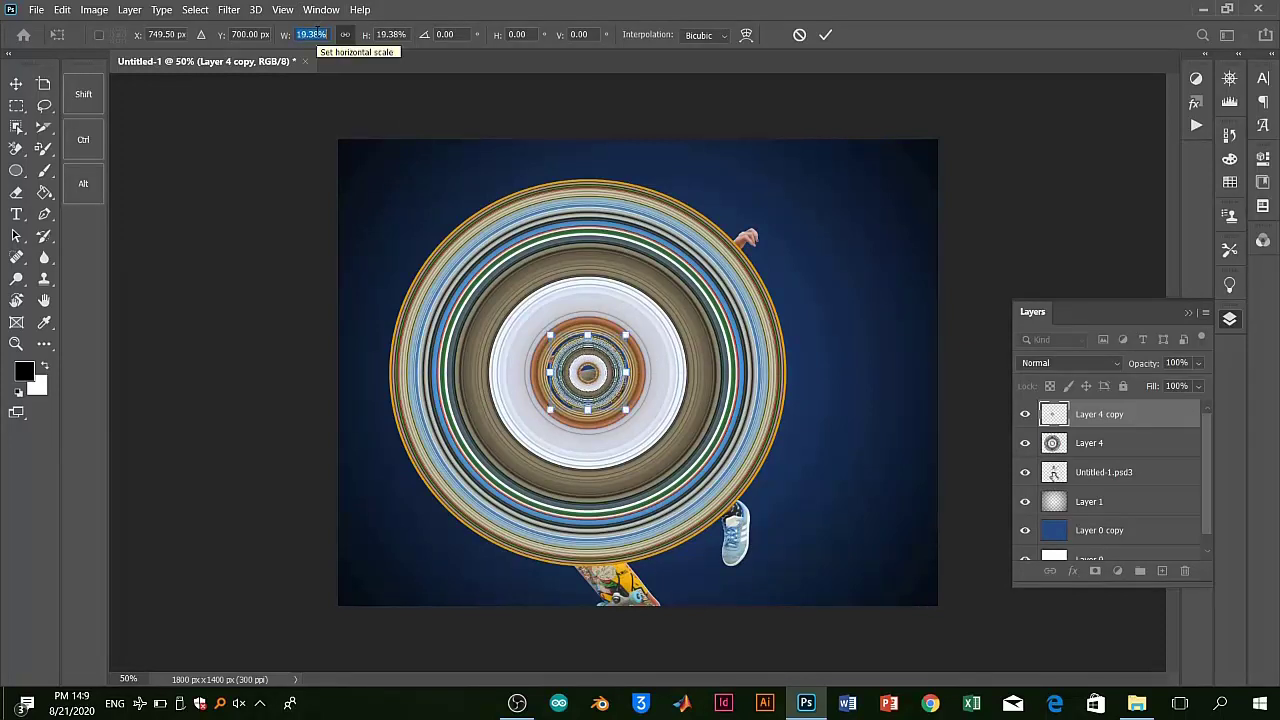
pyautogui.press('Up')
pyautogui.click(317, 33)
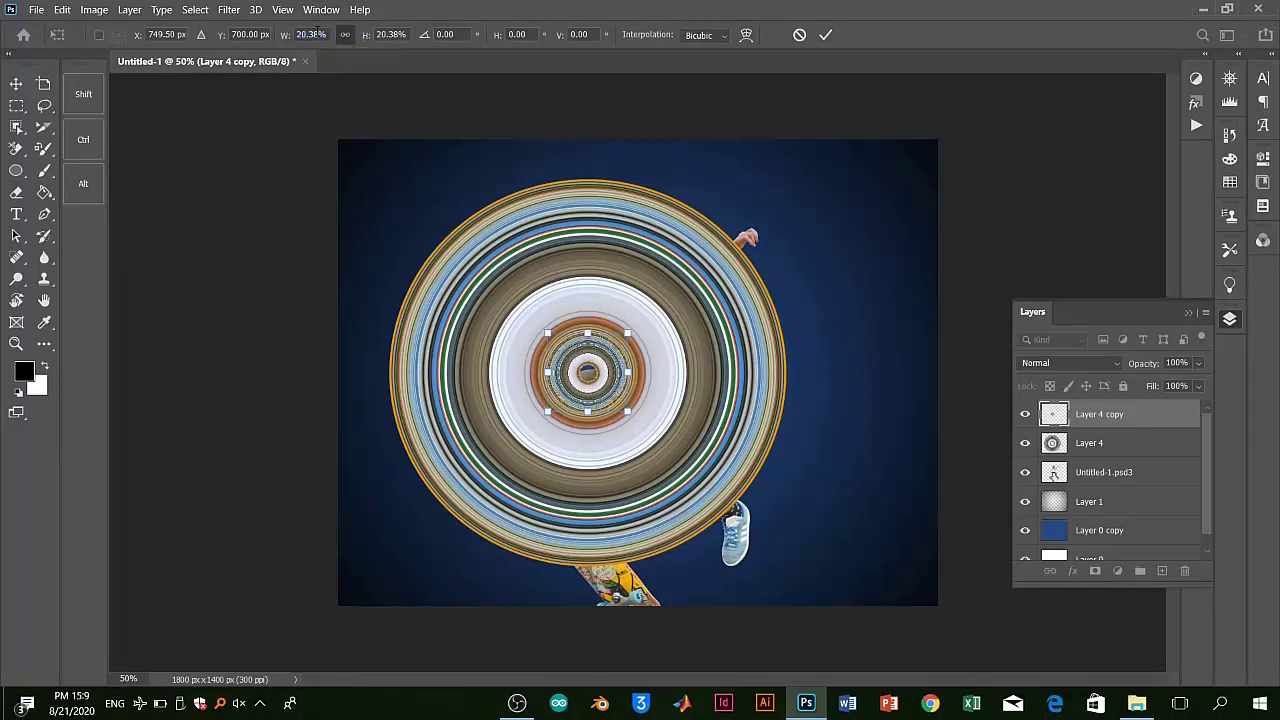
pyautogui.press('Return')
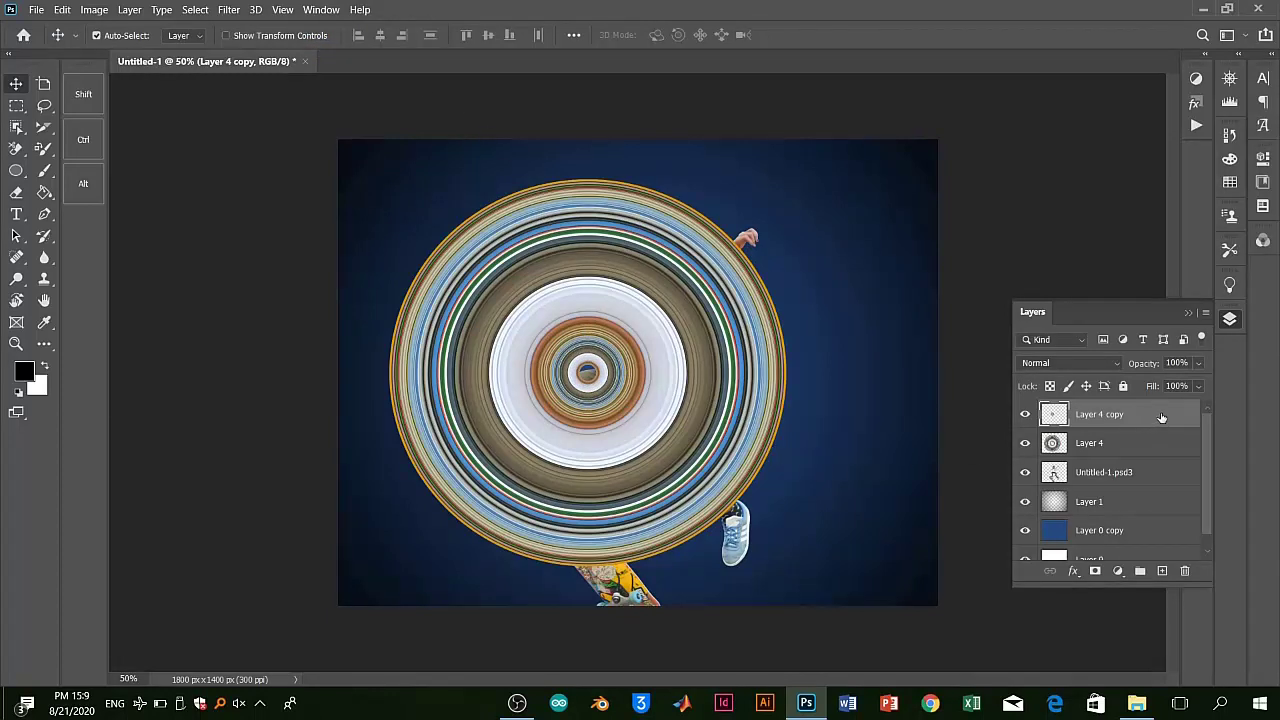
pyautogui.moveTo(1161, 412); pyautogui.dragTo(1168, 570)
# Shrink Layer 4 copy 2 to 31% around the centre as a tiny third ring set
pyautogui.hotkey('ctrl', 't')
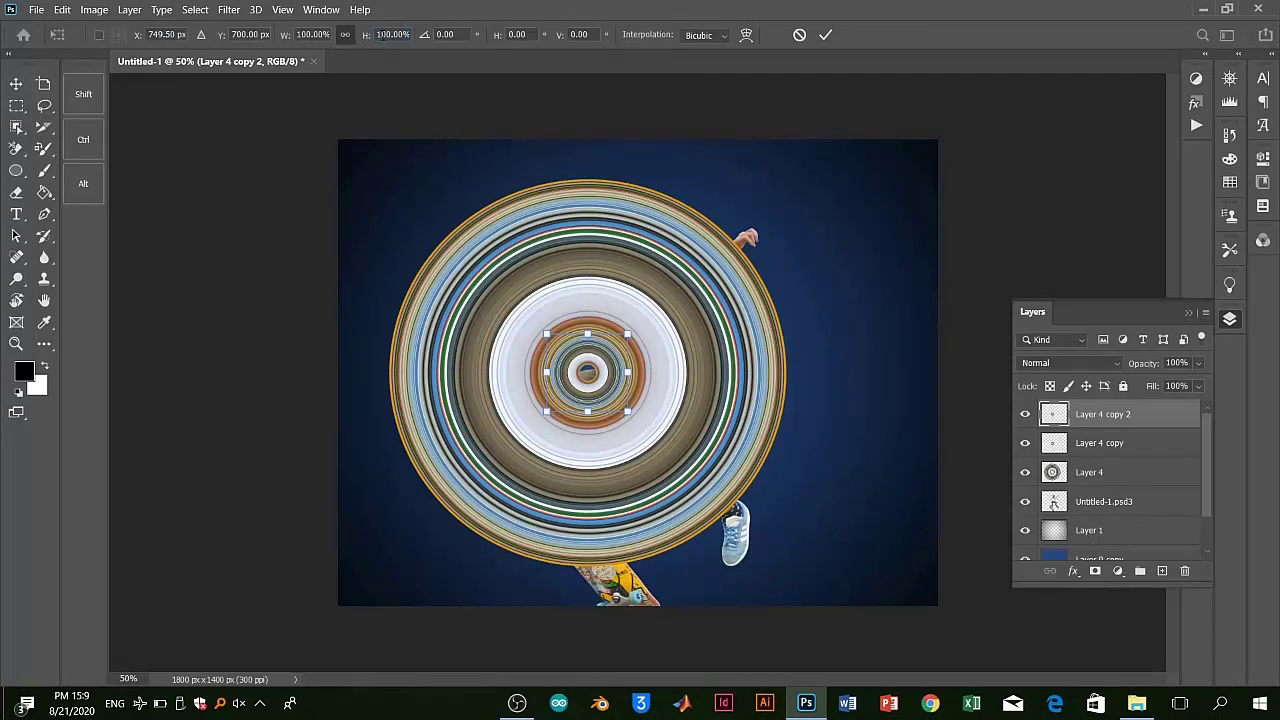
pyautogui.moveTo(368, 34)
pyautogui.mouseDown()
pyautogui.moveTo(344, 34)
pyautogui.moveTo(358, 34)
pyautogui.mouseUp()
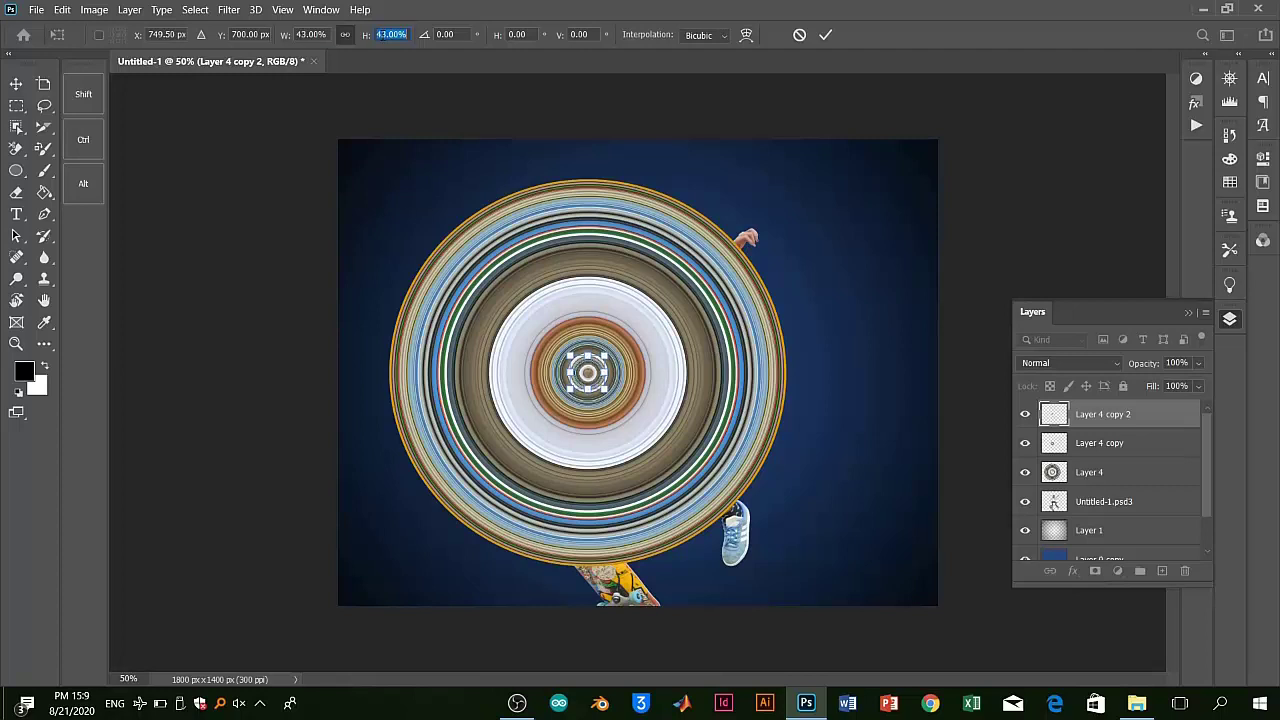
pyautogui.moveTo(358, 34); pyautogui.dragTo(344, 34)
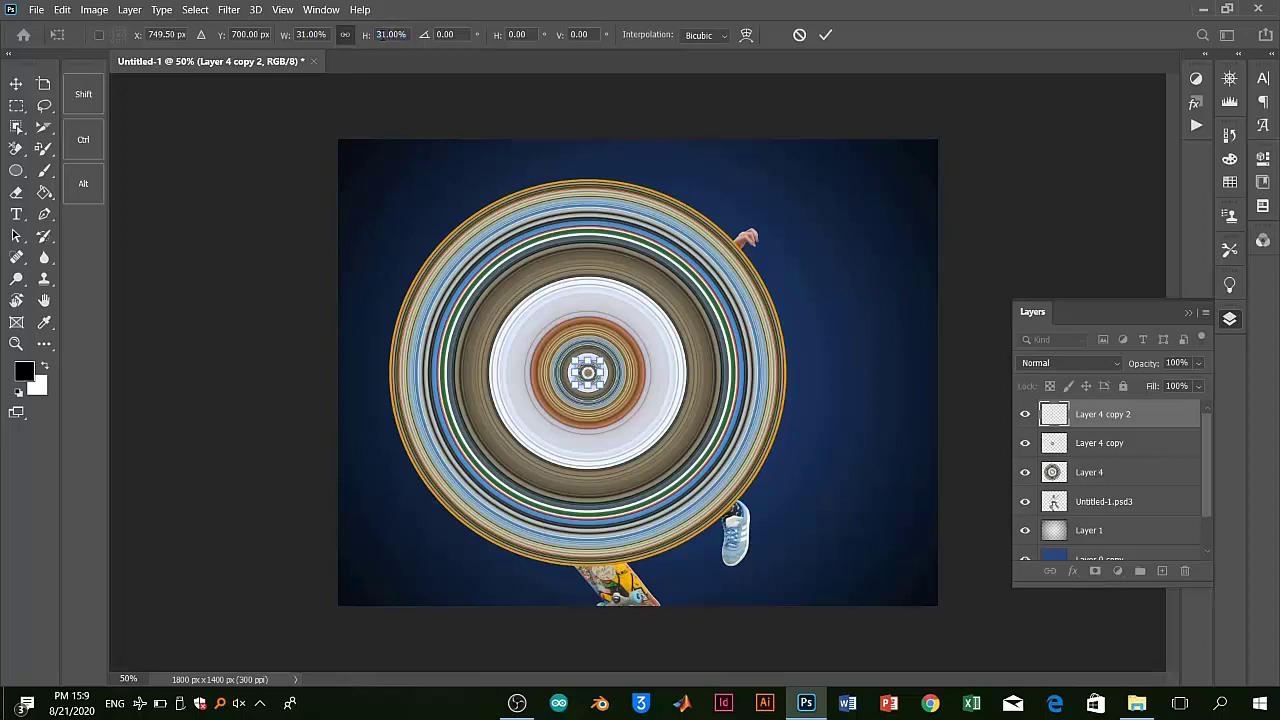
pyautogui.press('Return')
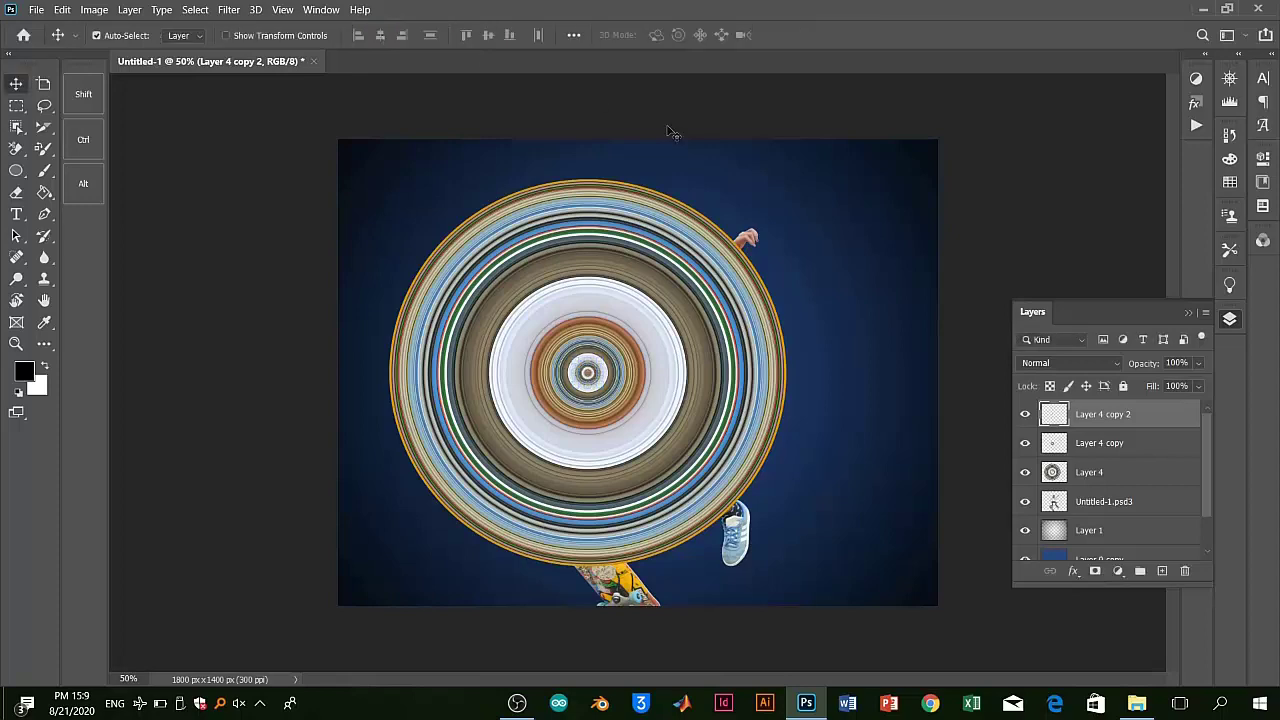
# Merge Layer 4 and its two copies into one ring layer, then hide it
pyautogui.keyDown('shift'); pyautogui.click(1128, 446); pyautogui.keyUp('shift')
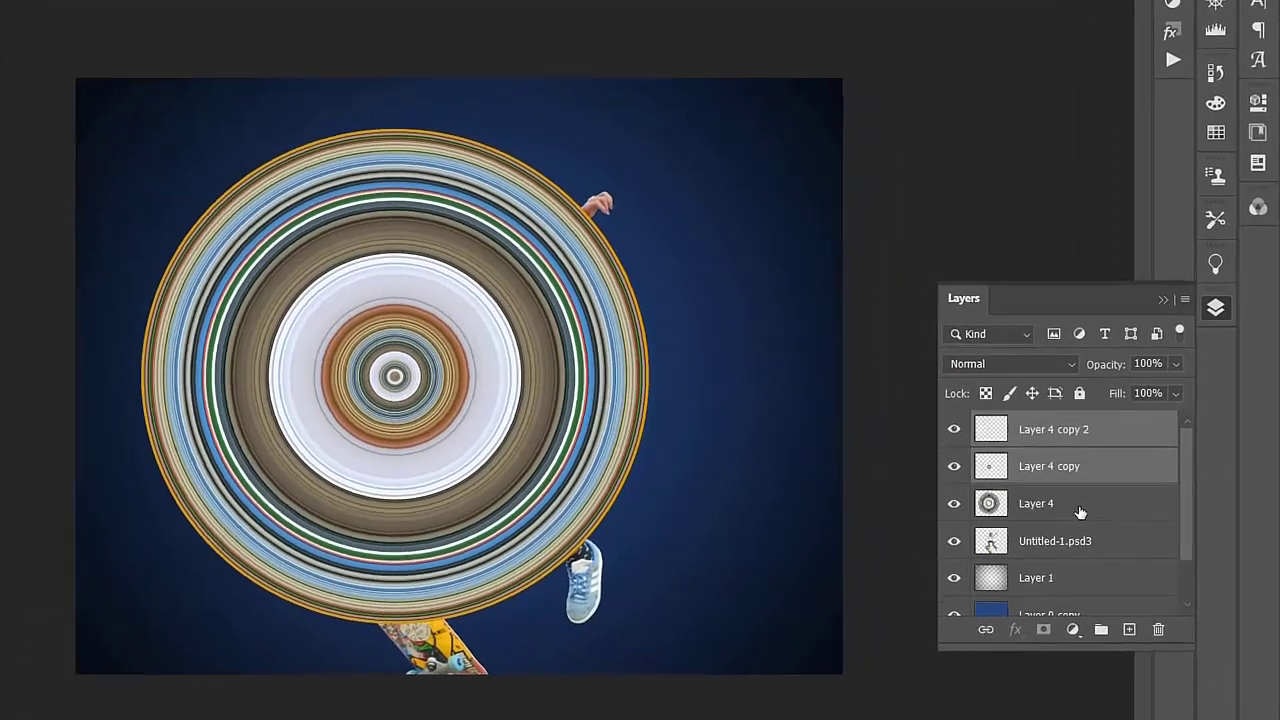
pyautogui.keyDown('shift'); pyautogui.click(1080, 512); pyautogui.keyUp('shift')
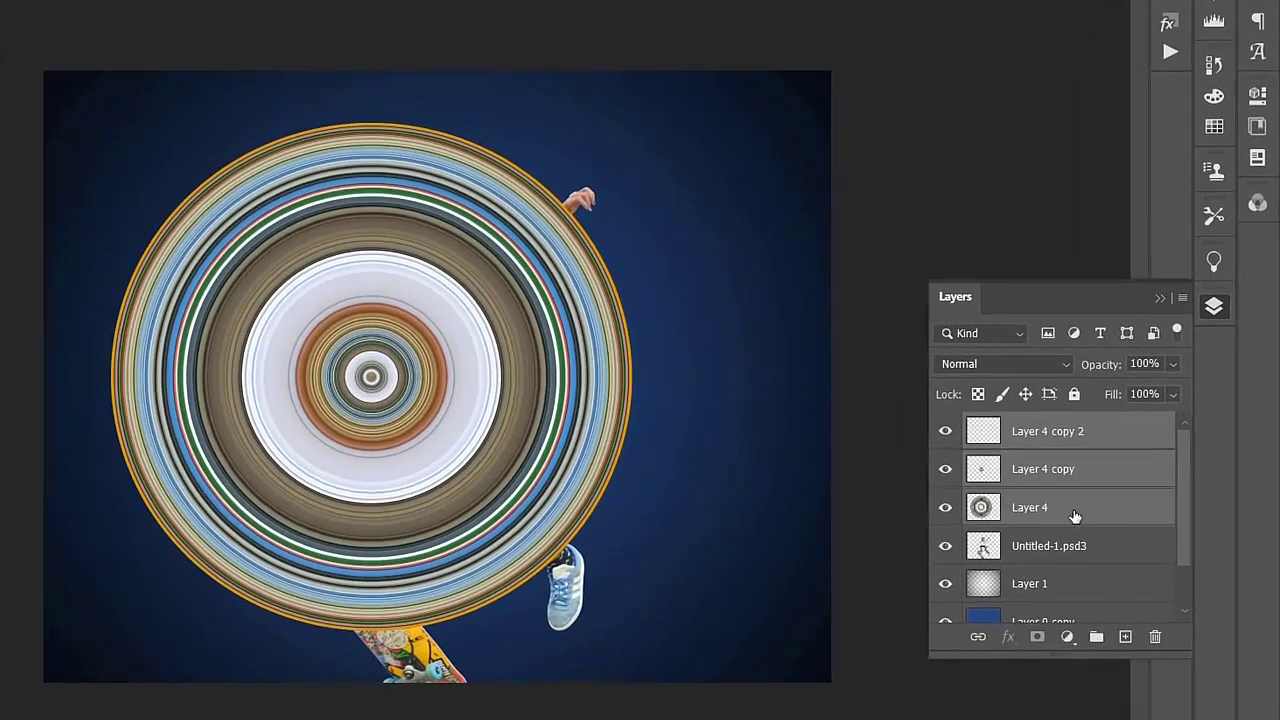
pyautogui.hotkey('ctrl', 'e')
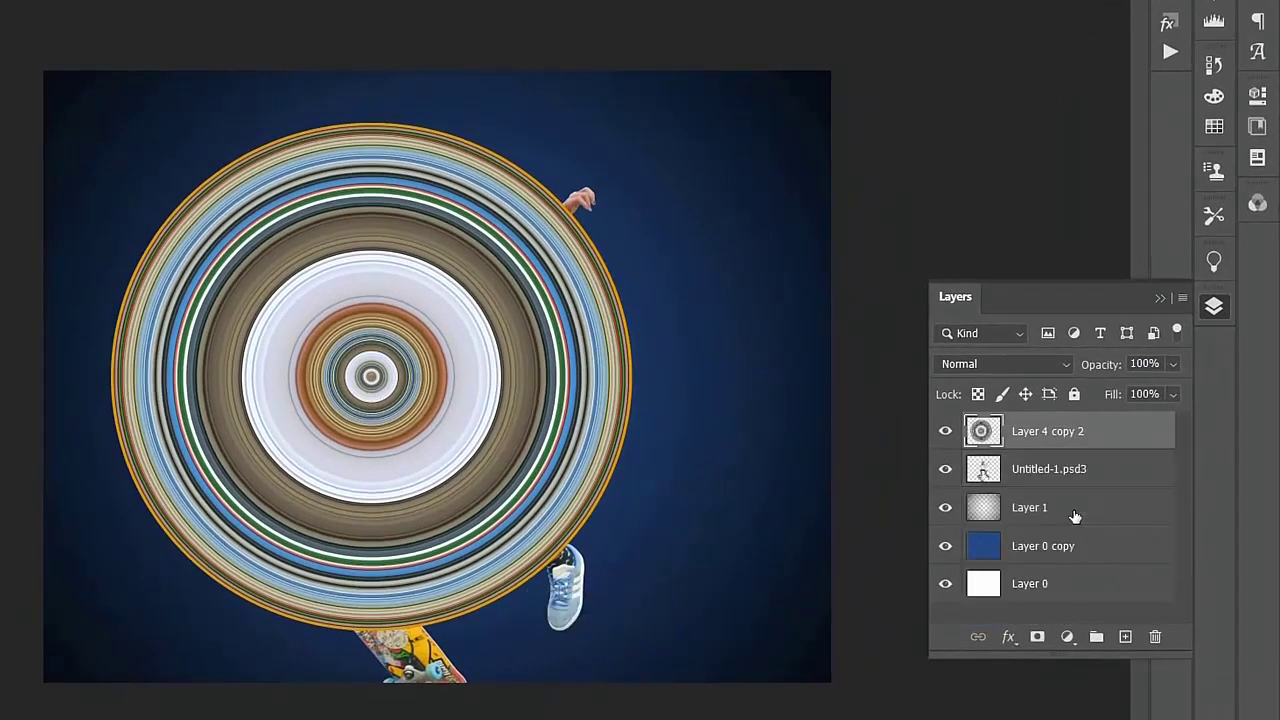
pyautogui.click(945, 436)
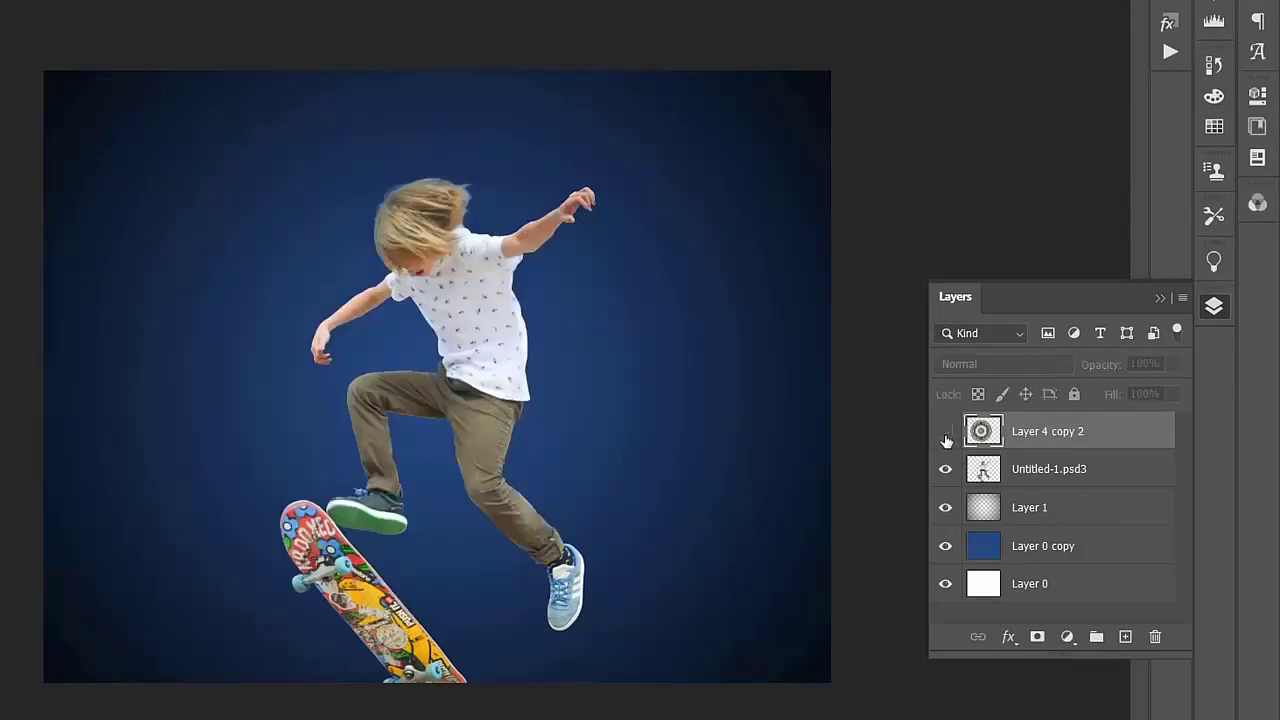
pyautogui.click(945, 436)
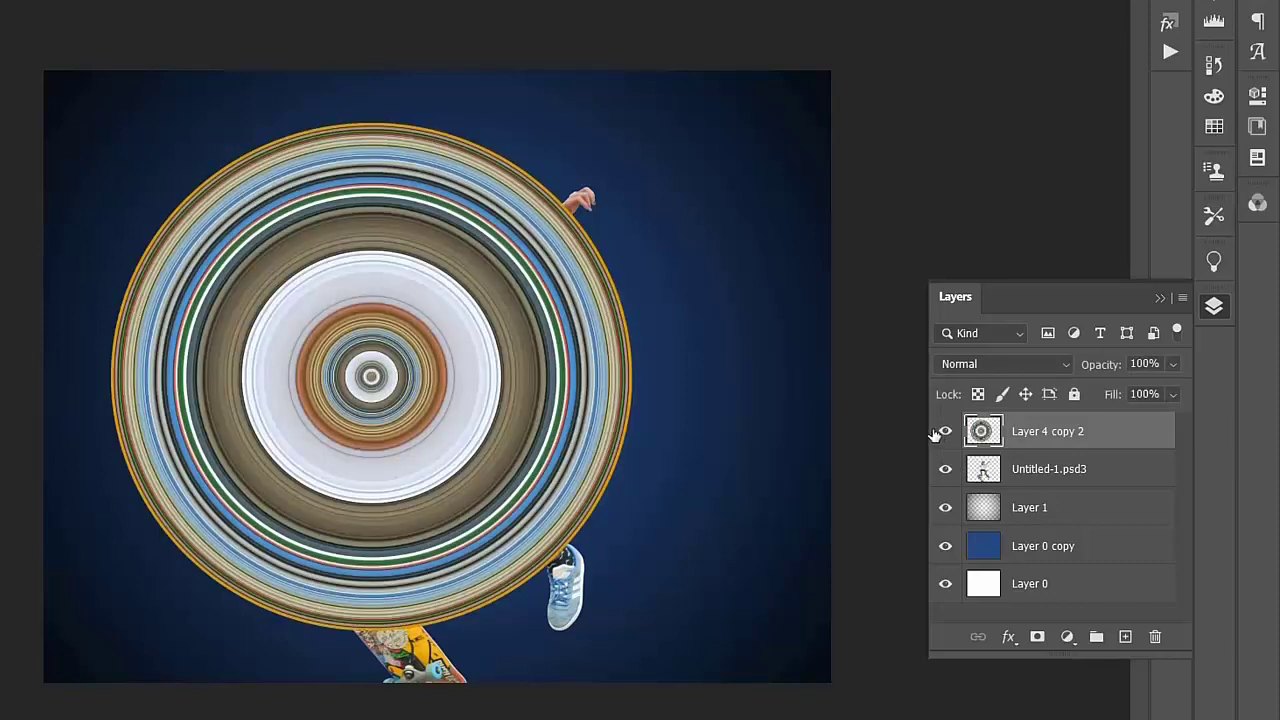
pyautogui.click(945, 431)
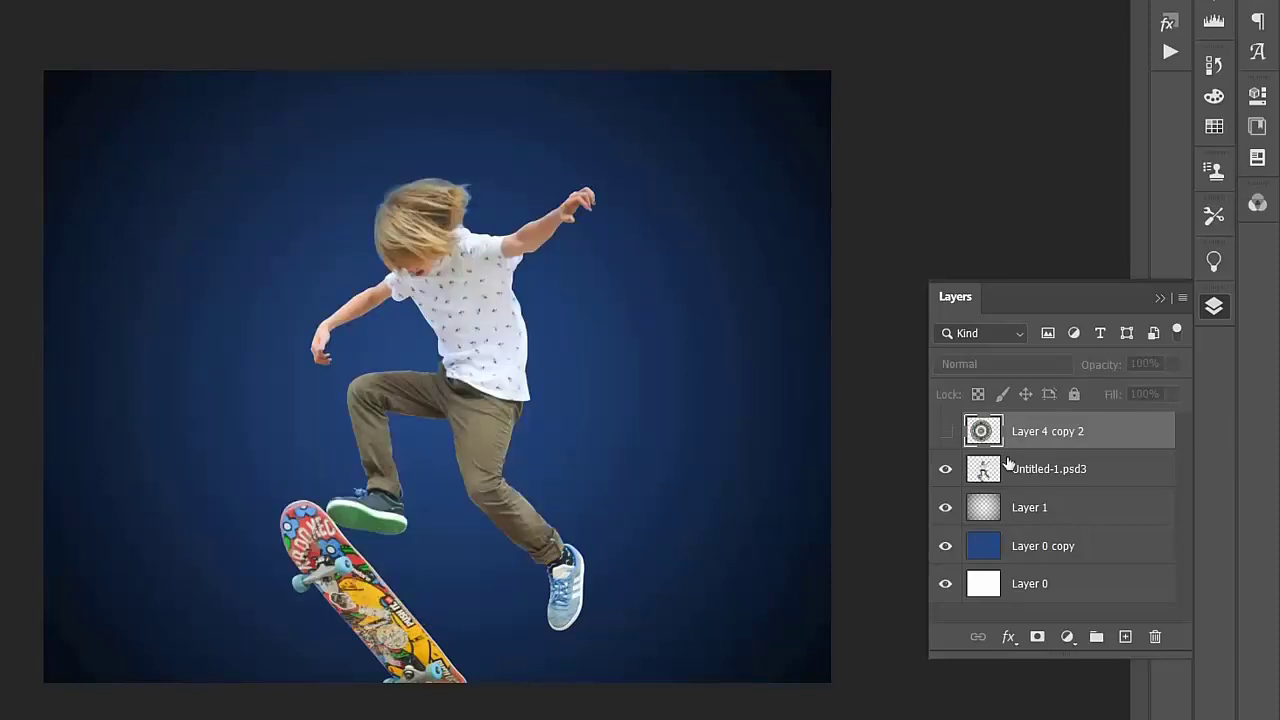
# Scale the skater layer Untitled-1.psd3 down slightly and nudge it a few pixels right
pyautogui.click(1064, 473)
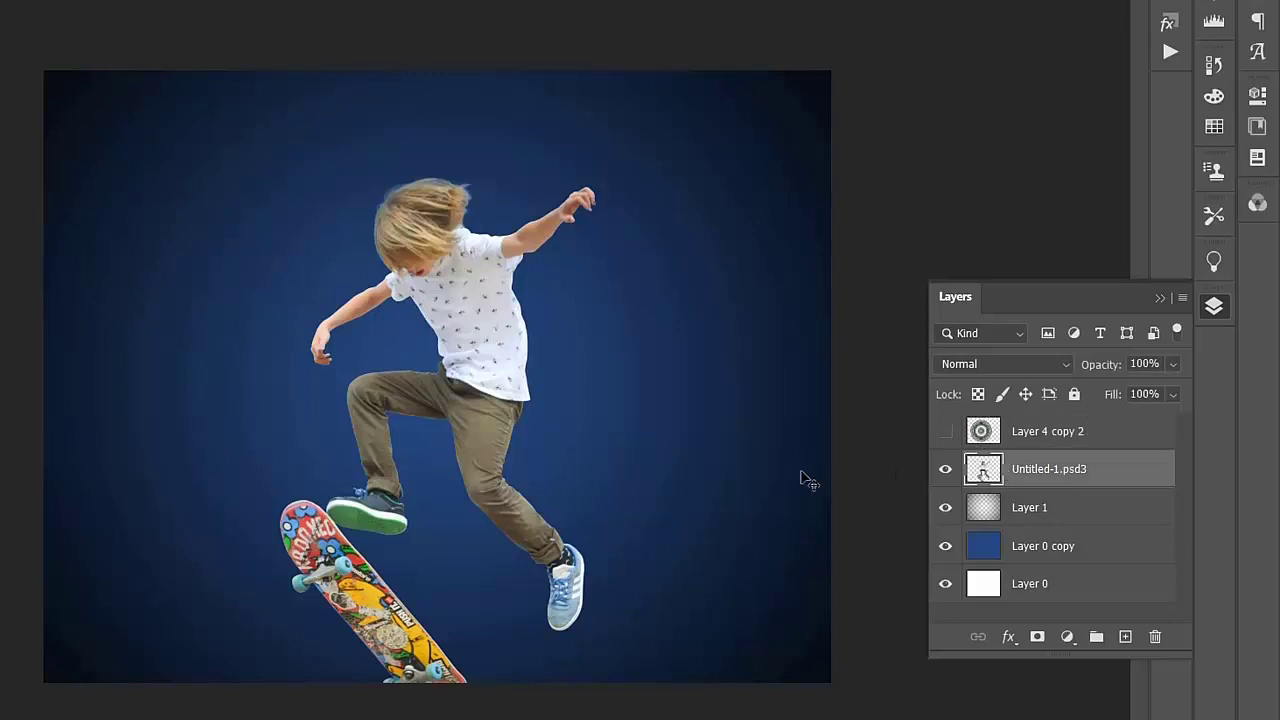
pyautogui.hotkey('ctrl', 't')
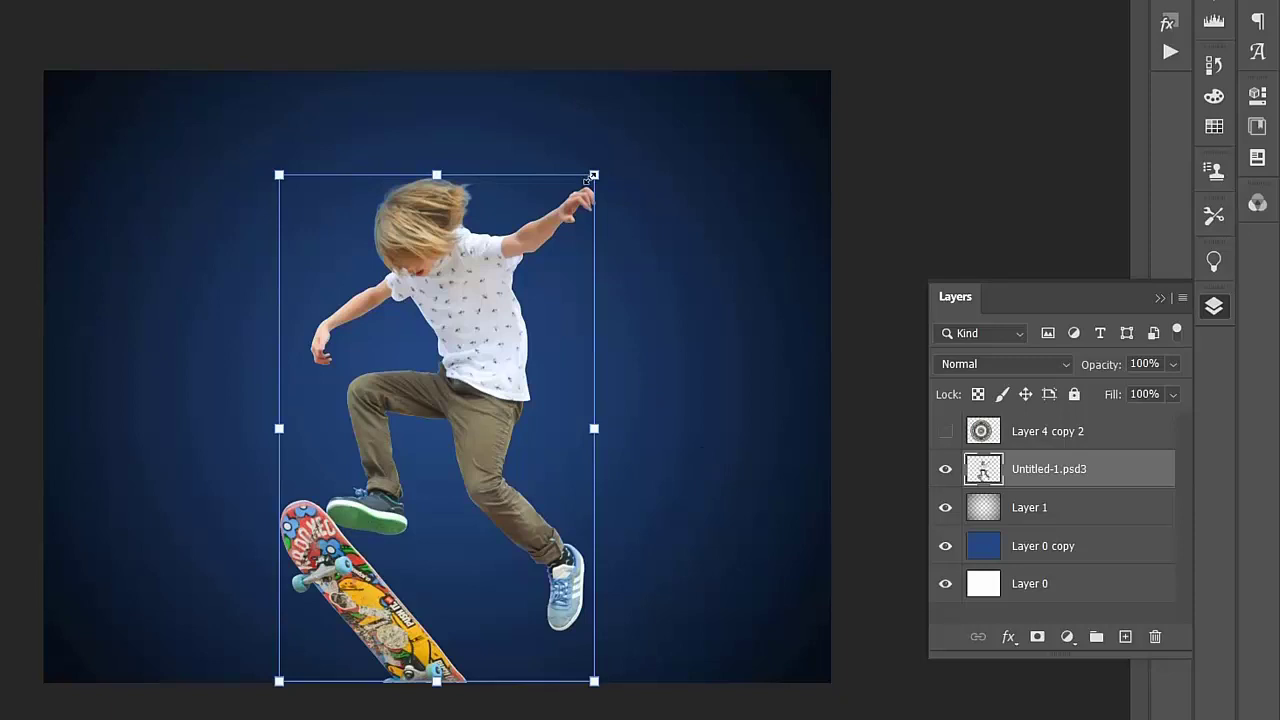
pyautogui.moveTo(593, 176); pyautogui.dragTo(591, 181)
pyautogui.moveTo(588, 186); pyautogui.dragTo(589, 185)
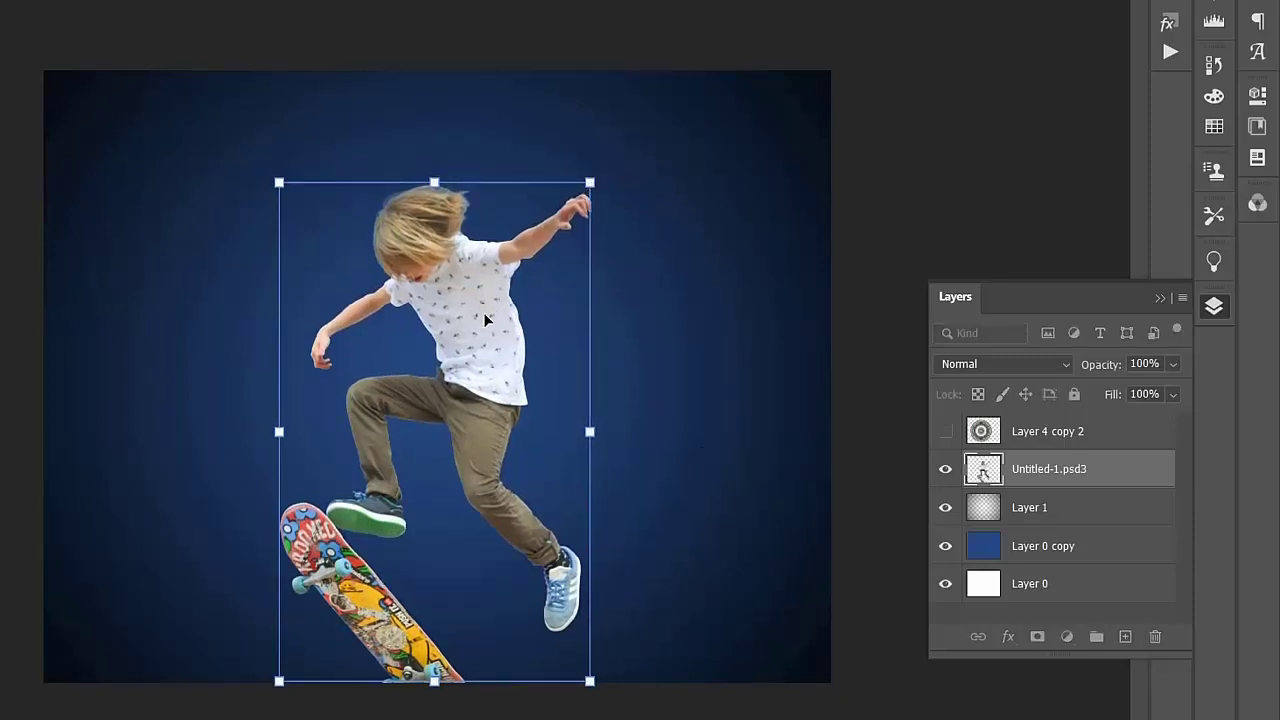
pyautogui.moveTo(476, 331); pyautogui.dragTo(485, 326)
pyautogui.press('Return')
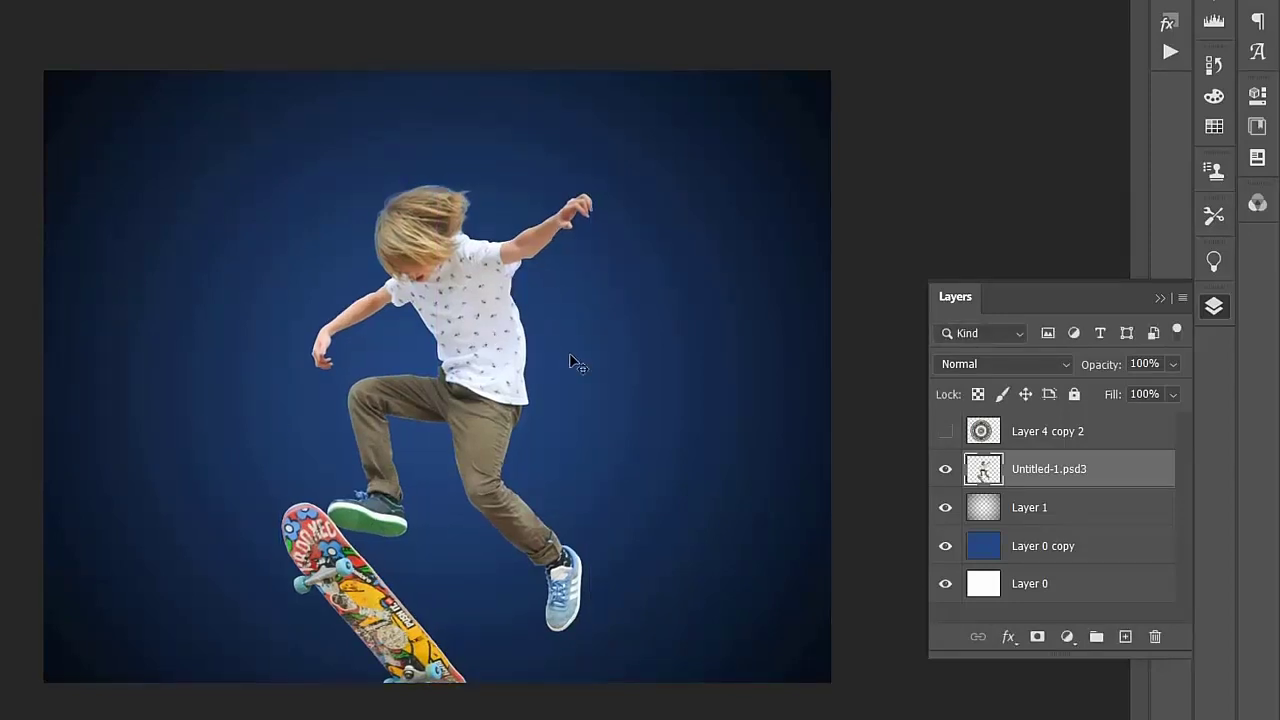
# Show the merged rings, place them below the skater layer, and move them rightward
pyautogui.click(945, 431)
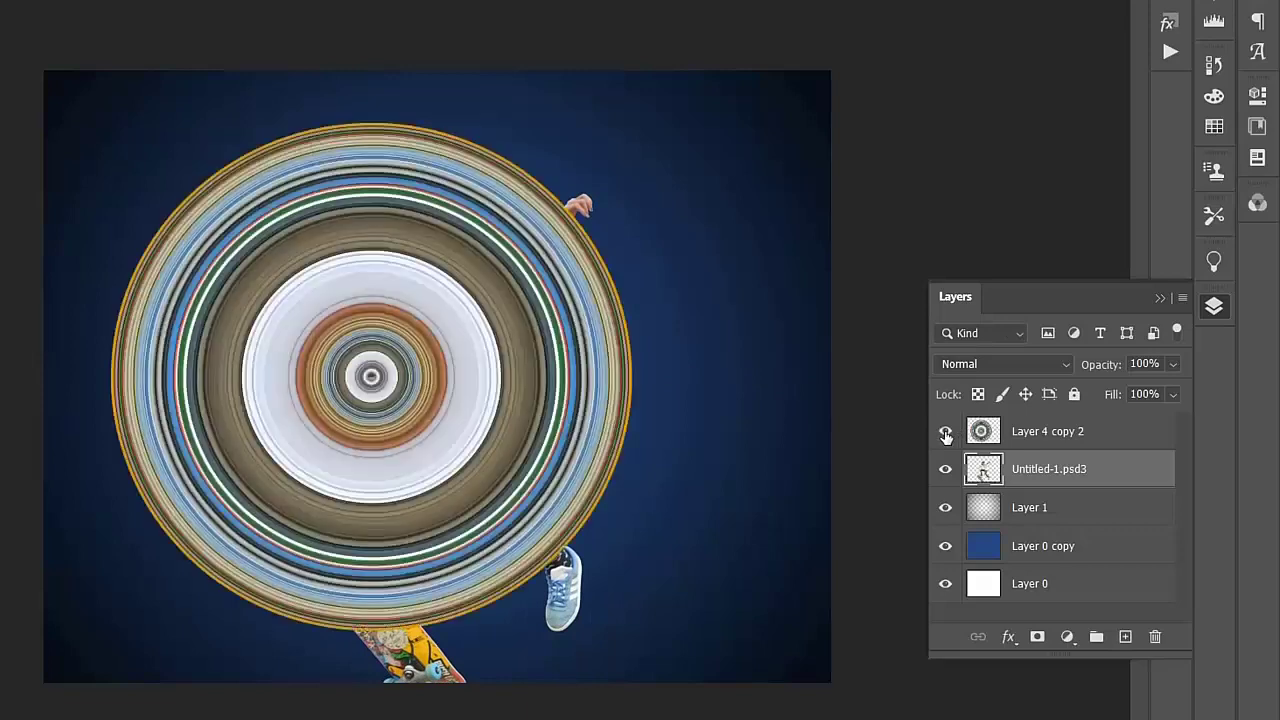
pyautogui.click(1035, 435)
pyautogui.moveTo(1035, 437); pyautogui.dragTo(1073, 487)
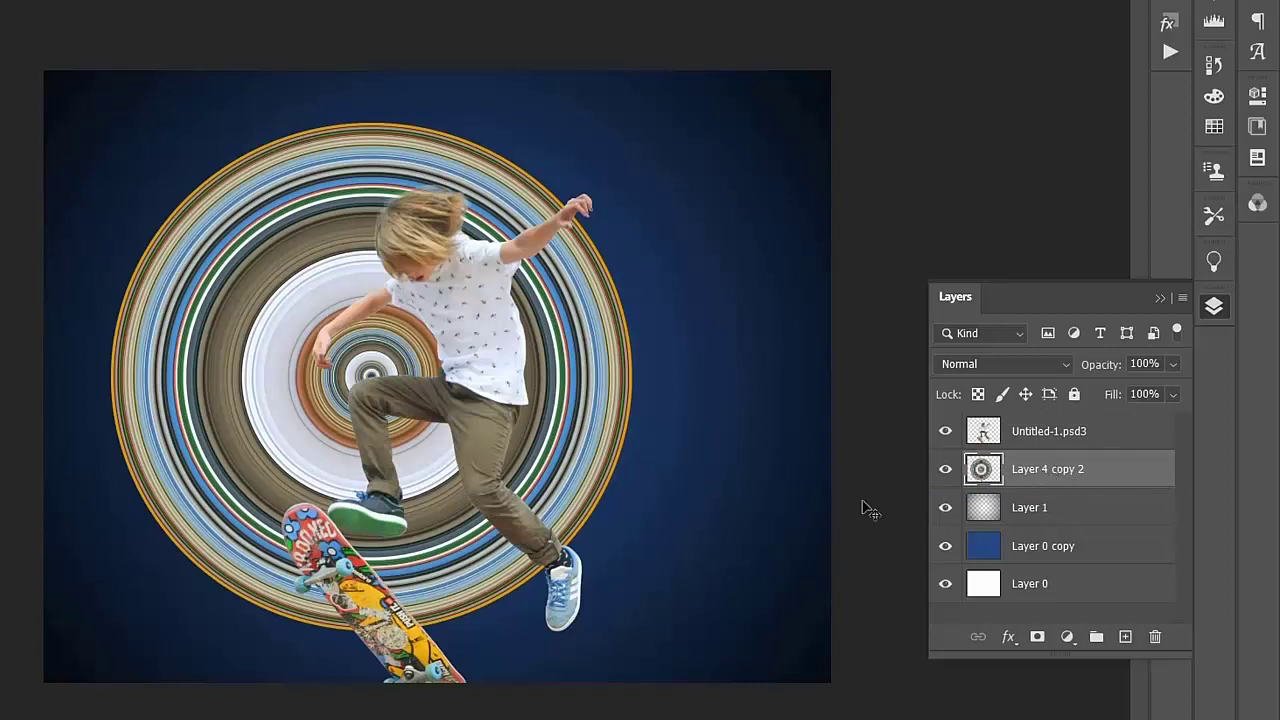
pyautogui.moveTo(555, 445)
pyautogui.mouseDown()
pyautogui.moveTo(625, 451)
pyautogui.moveTo(632, 495)
pyautogui.mouseUp()
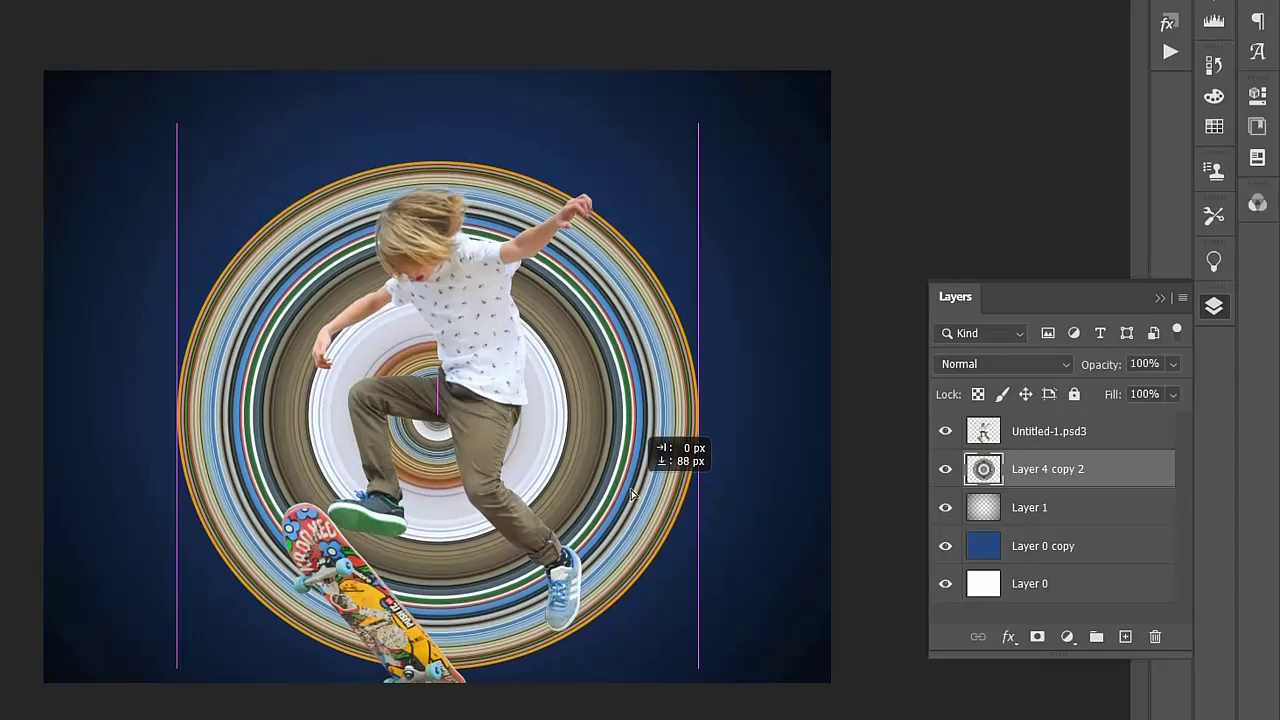
# Scale the rings down and centre them behind the skater's body
pyautogui.hotkey('ctrl', 't')
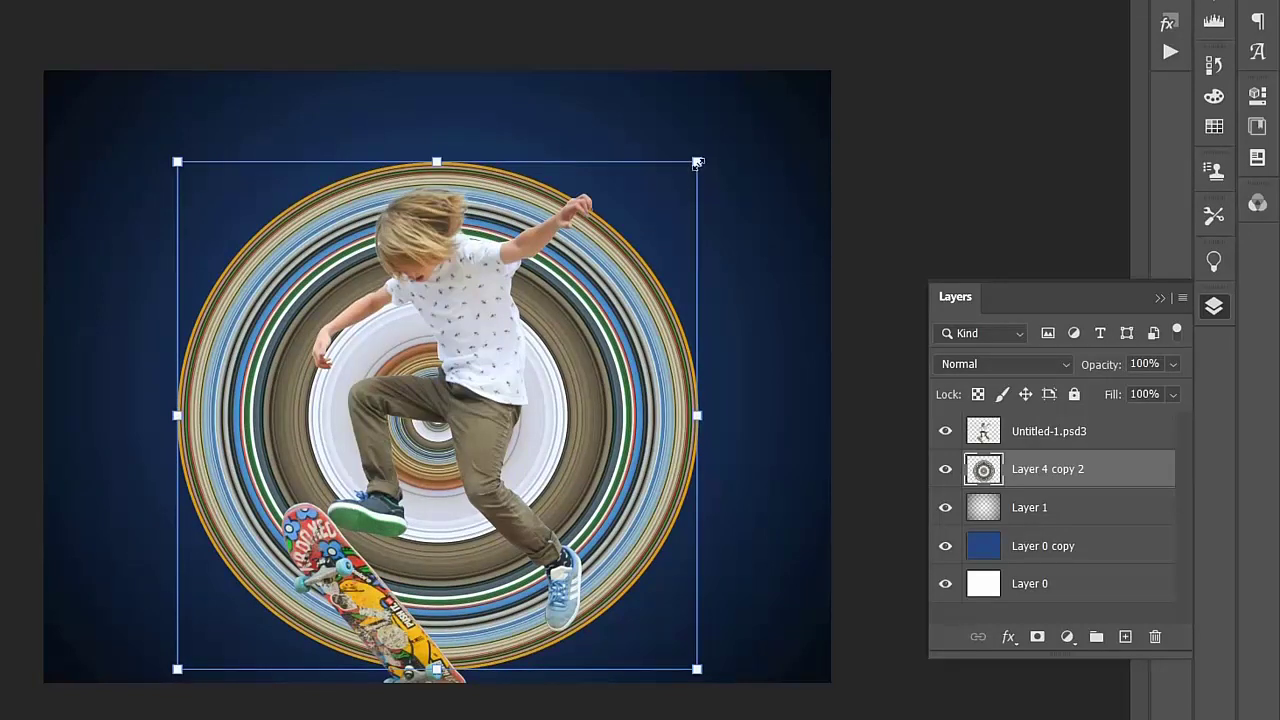
pyautogui.moveTo(696, 161); pyautogui.dragTo(604, 271)
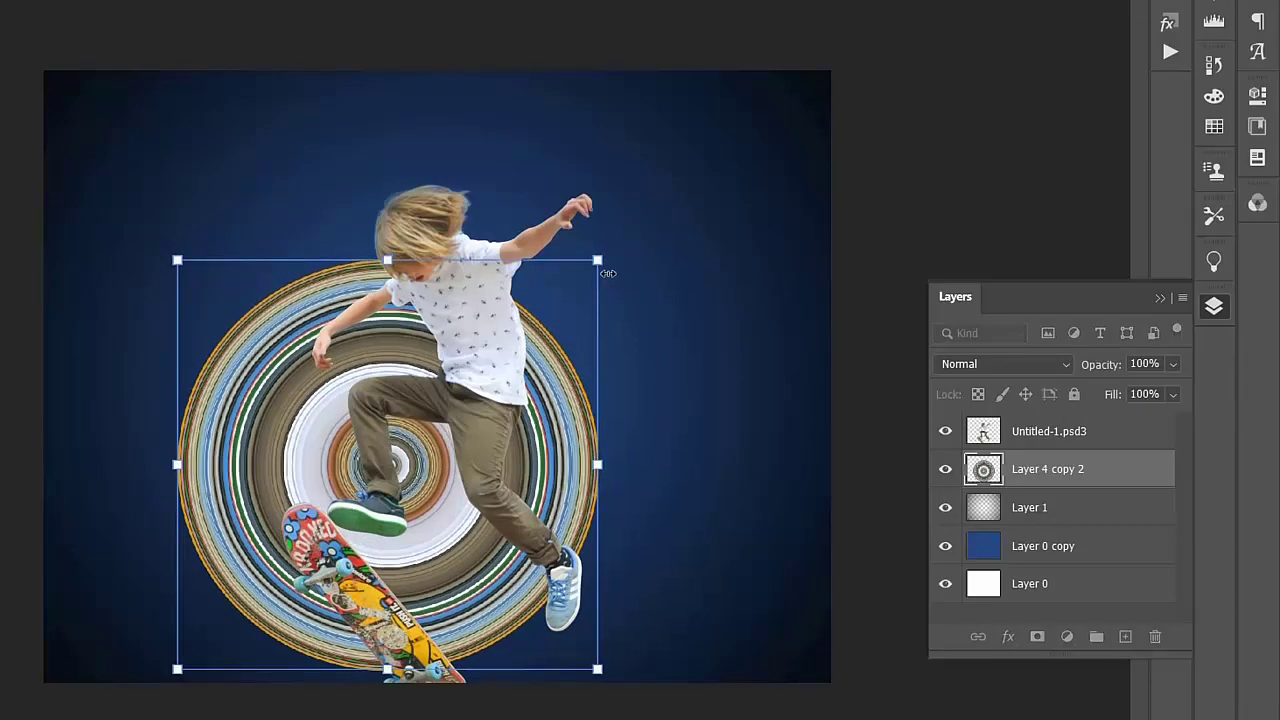
pyautogui.moveTo(565, 376)
pyautogui.mouseDown()
pyautogui.moveTo(620, 328)
pyautogui.moveTo(648, 335)
pyautogui.mouseUp()
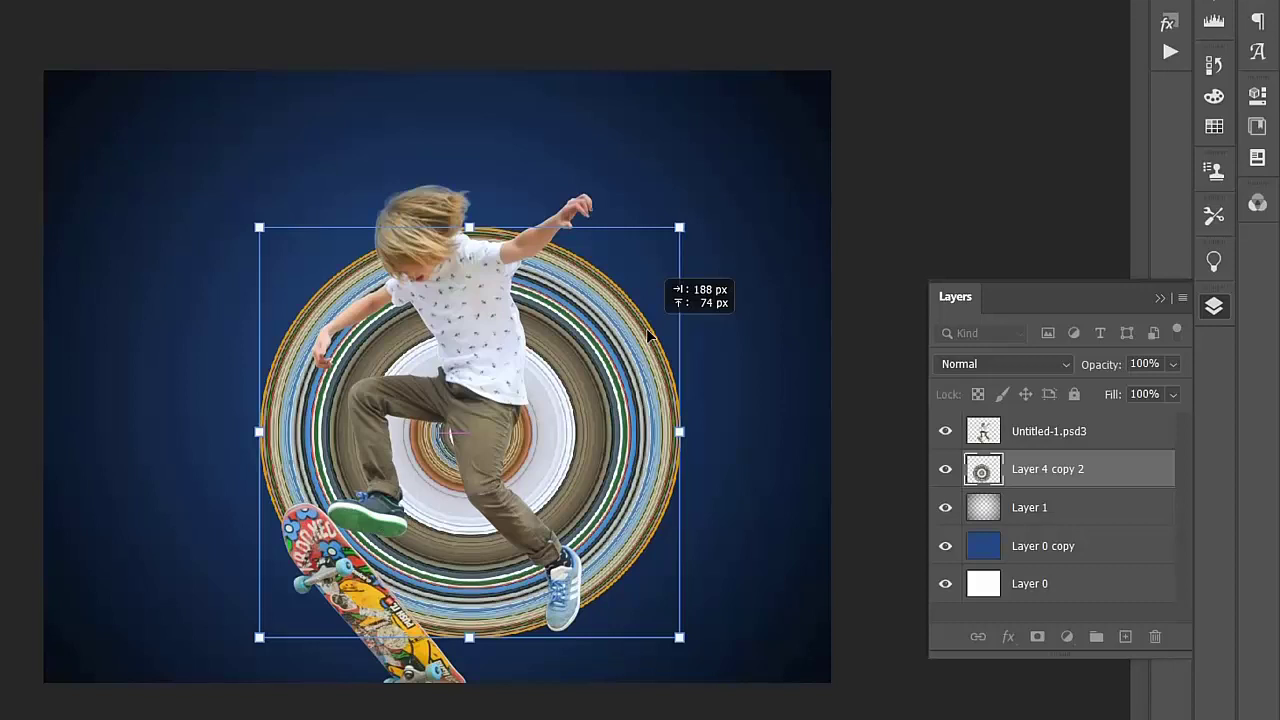
pyautogui.moveTo(648, 335); pyautogui.dragTo(648, 335)
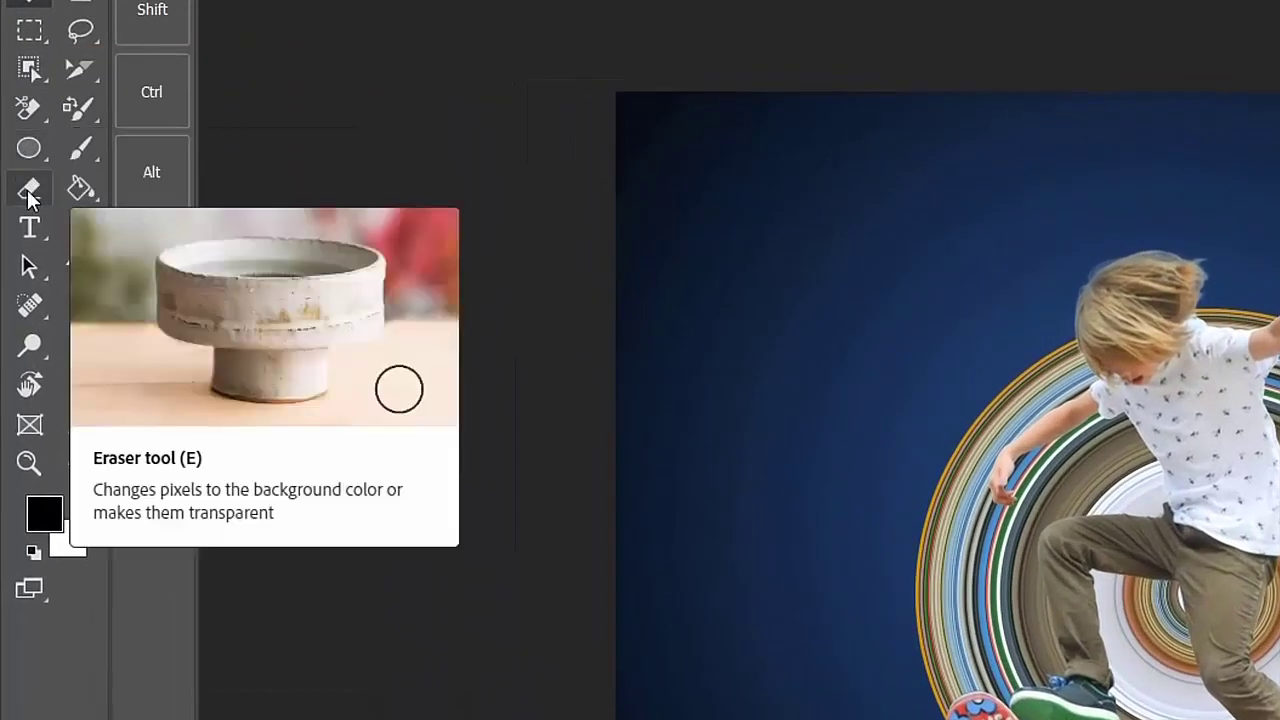
# Set the Eraser tool to 111 px size with 100% hardness
pyautogui.click(16, 194)
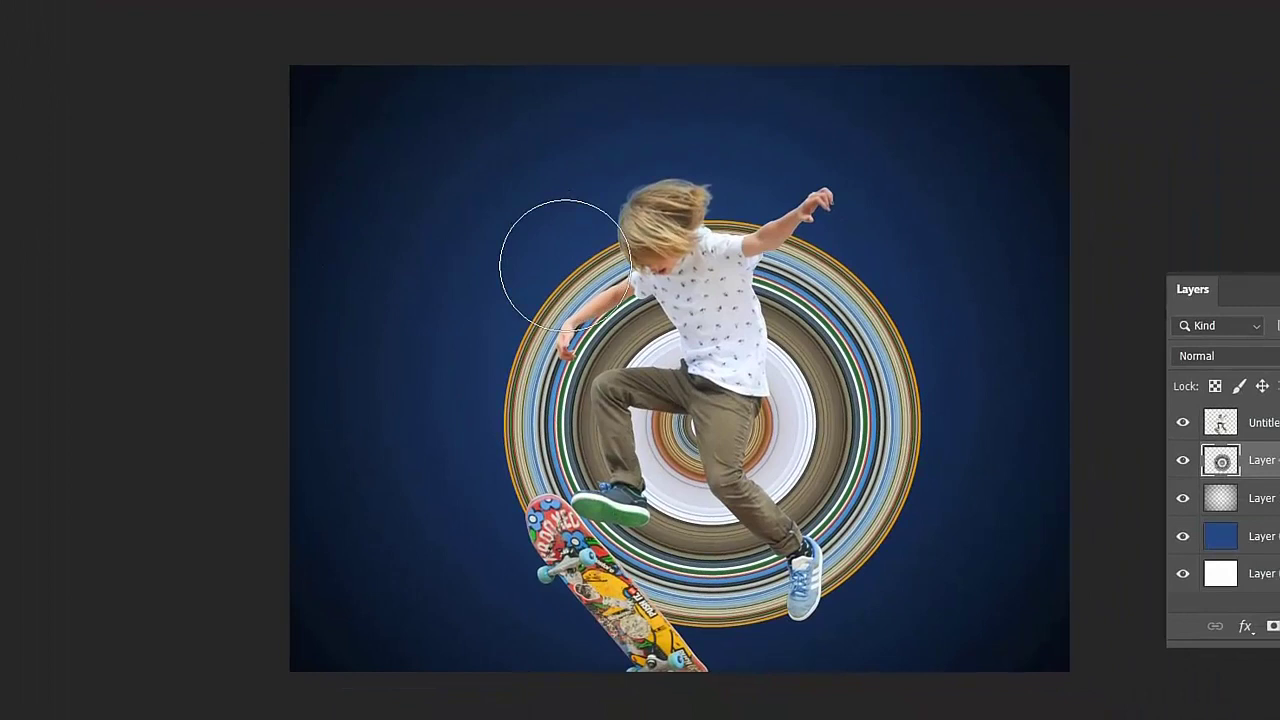
pyautogui.rightClick(563, 262)
pyautogui.click(761, 317)
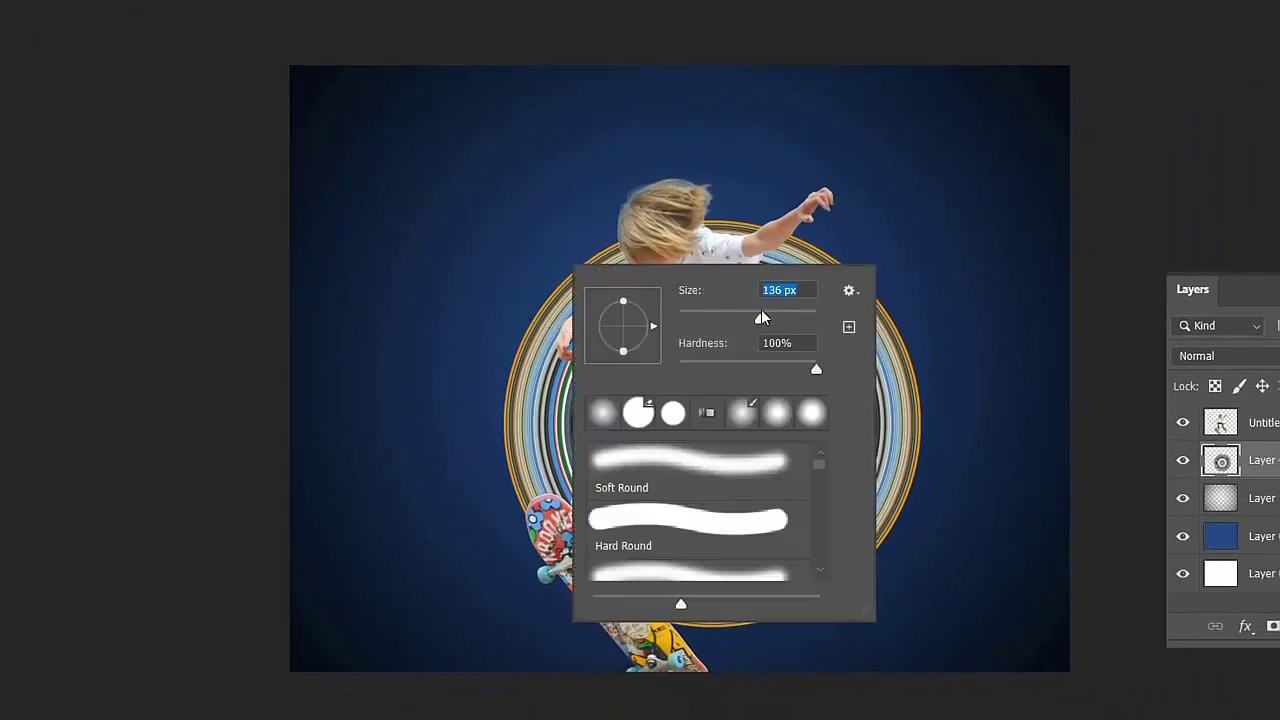
pyautogui.moveTo(761, 317); pyautogui.dragTo(753, 317)
pyautogui.moveTo(817, 373)
pyautogui.mouseDown()
pyautogui.moveTo(766, 371)
pyautogui.moveTo(814, 371)
pyautogui.mouseUp()
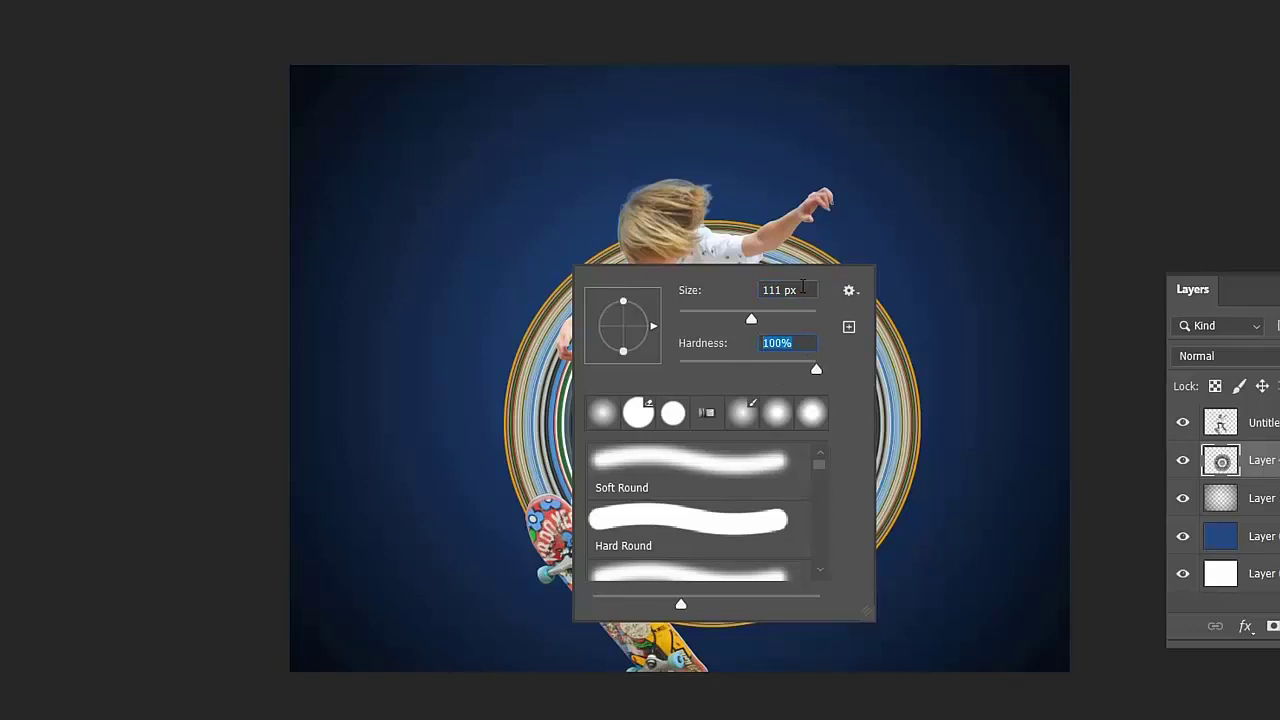
pyautogui.click(816, 288)
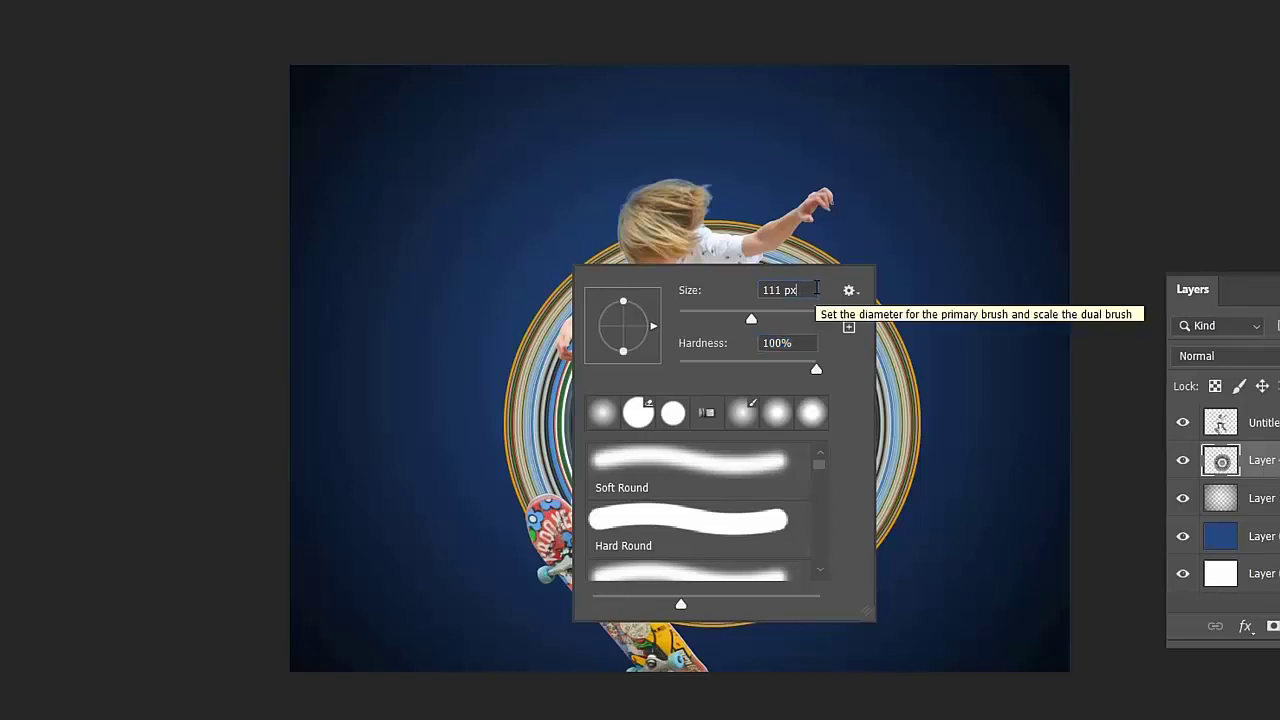
pyautogui.press('Return')
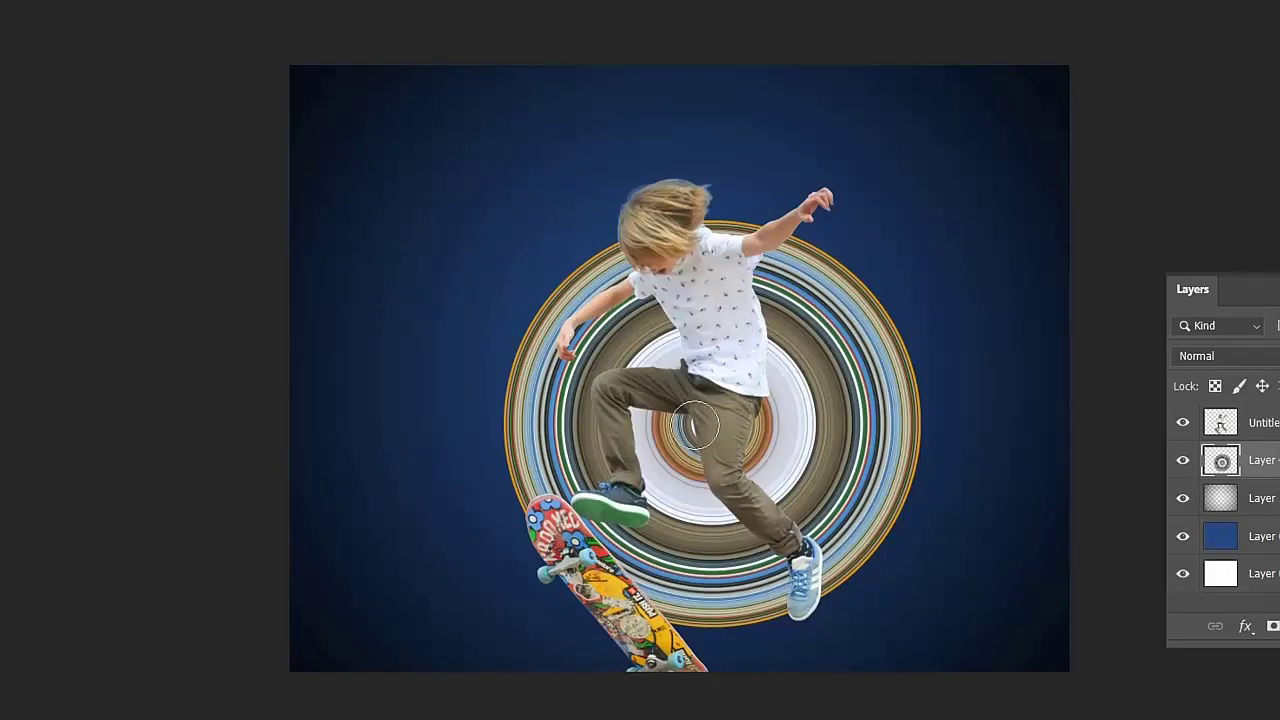
# Erase the rings behind the skater's trousers and between the skateboard and right shoe
pyautogui.click(686, 432)
pyautogui.moveTo(686, 432)
pyautogui.mouseDown()
pyautogui.moveTo(640, 422)
pyautogui.moveTo(648, 515)
pyautogui.moveTo(610, 535)
pyautogui.mouseUp()
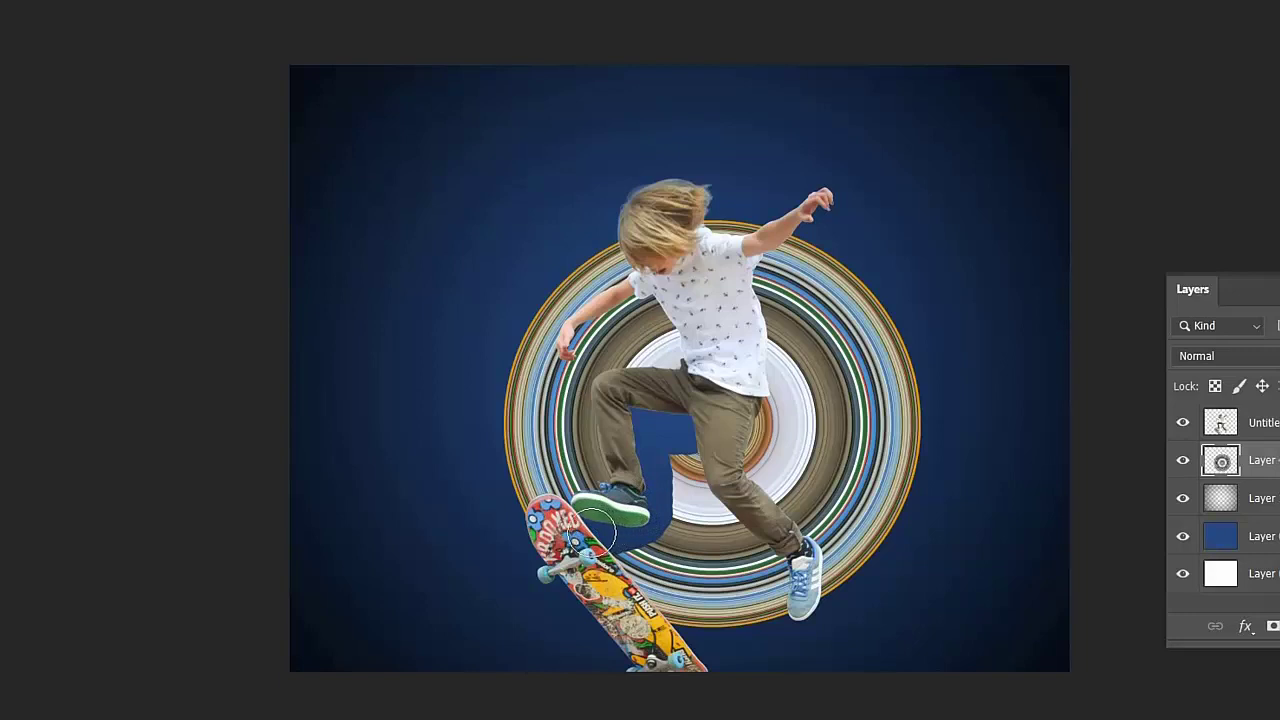
pyautogui.moveTo(600, 530)
pyautogui.mouseDown()
pyautogui.moveTo(748, 614)
pyautogui.moveTo(766, 591)
pyautogui.moveTo(677, 457)
pyautogui.moveTo(660, 557)
pyautogui.moveTo(703, 531)
pyautogui.moveTo(697, 551)
pyautogui.mouseUp()
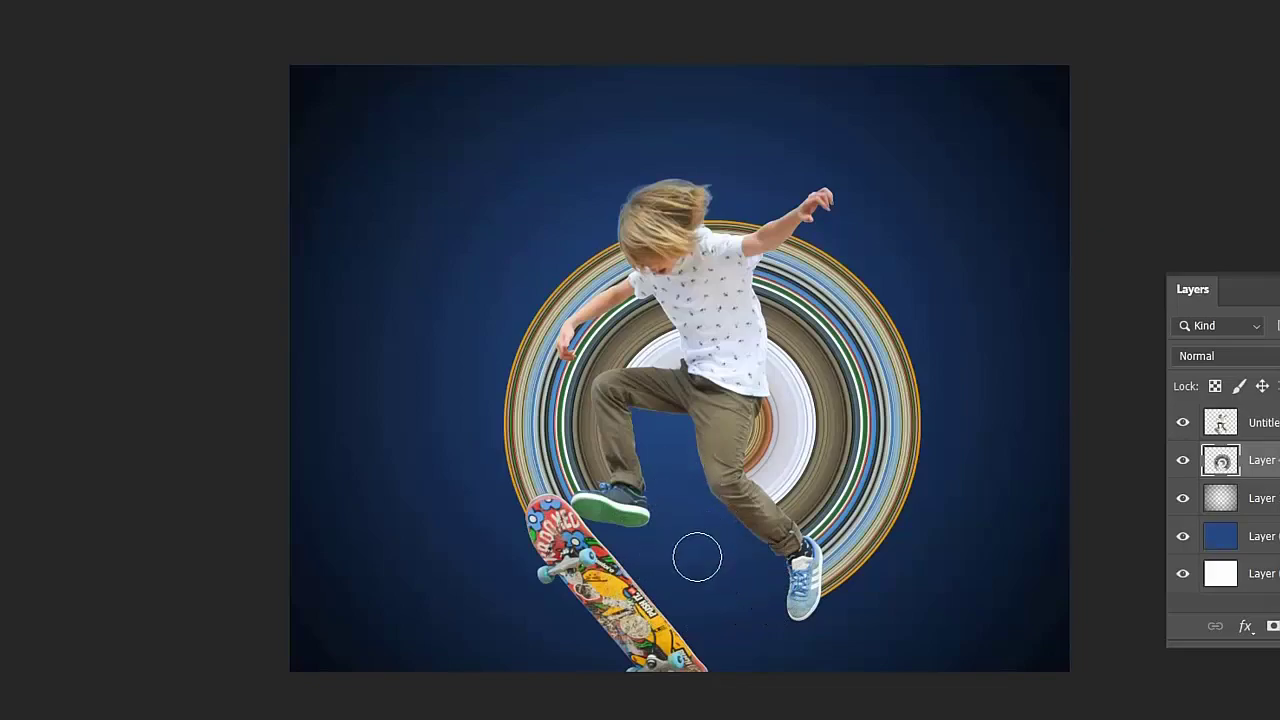